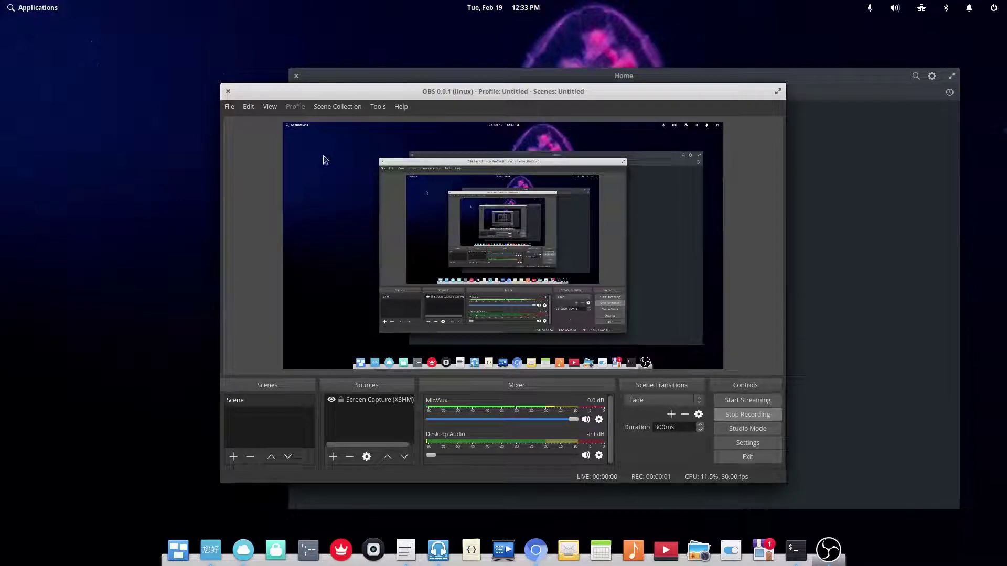
- Minimize the OBS and terminal windows and move the Translator launcher after the weather app
{"action": "left_click", "coordinate": [827, 545]}
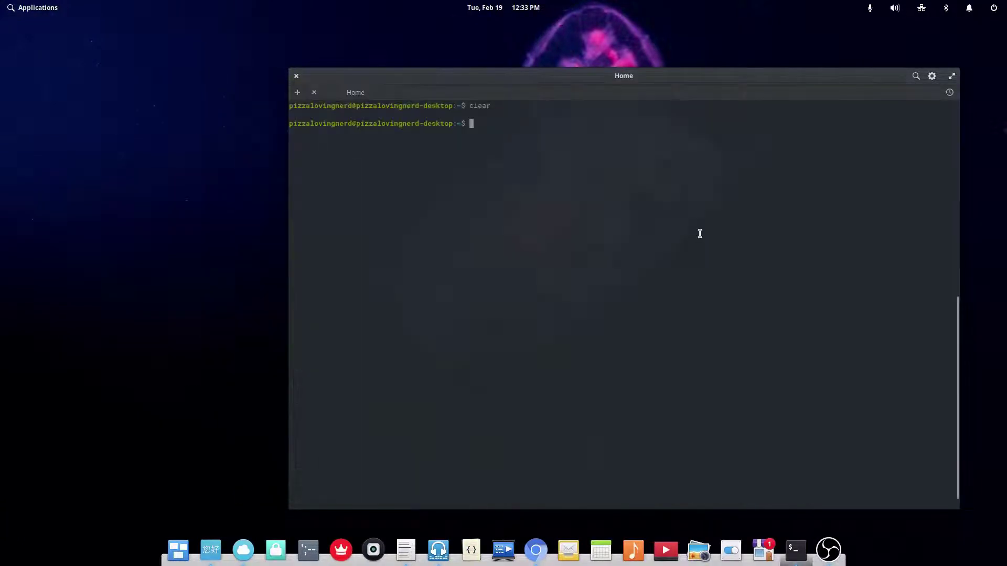
{"action": "left_click", "coordinate": [795, 550]}
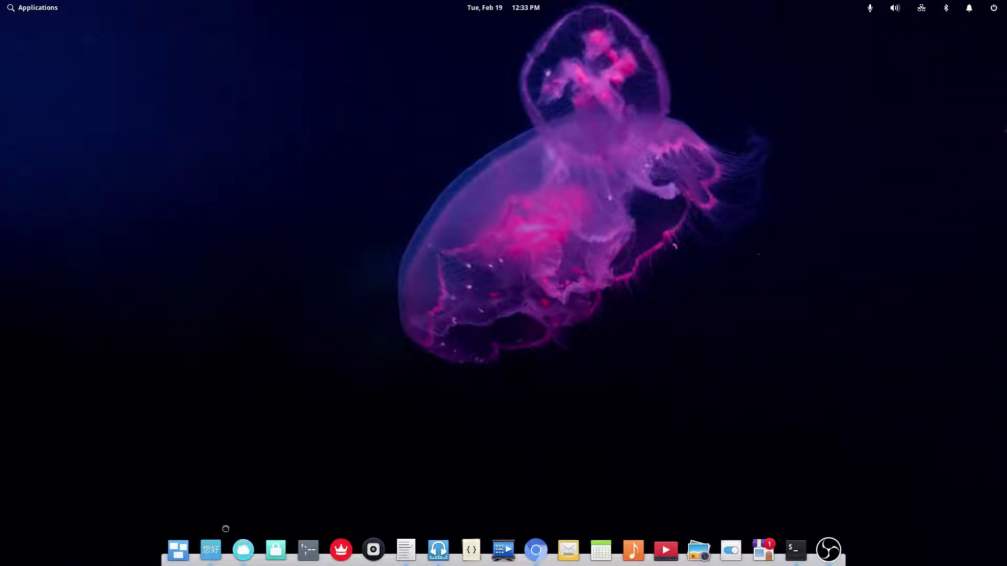
{"action": "left_click_drag", "start_coordinate": [211, 549], "coordinate": [241, 553]}
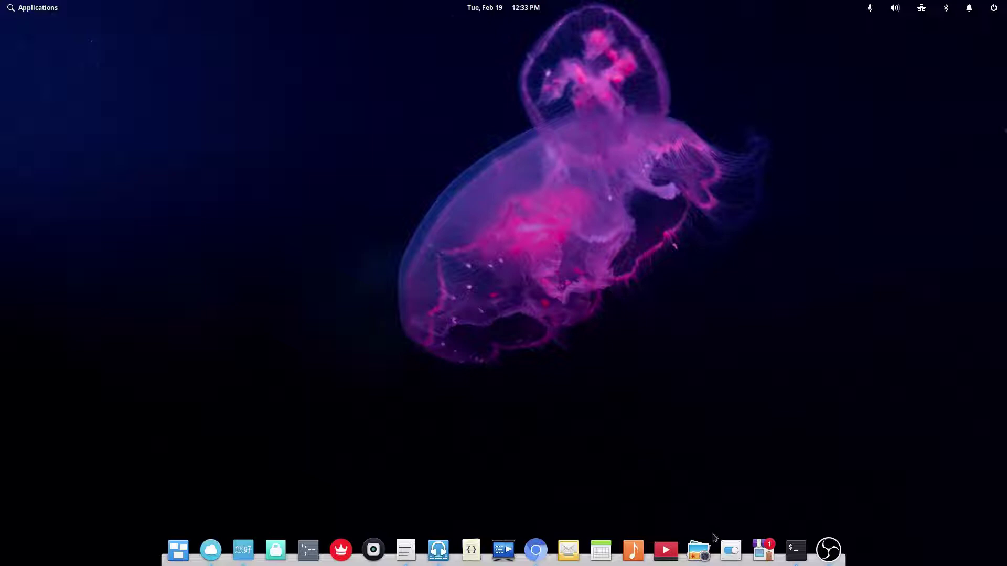
{"action": "left_click", "coordinate": [763, 549]}
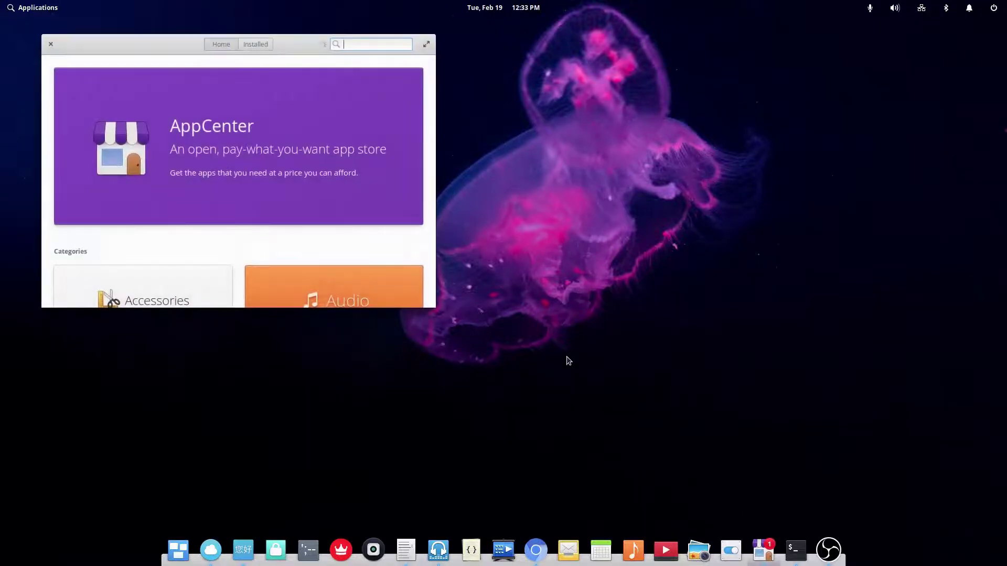
{"action": "double_click", "coordinate": [273, 50]}
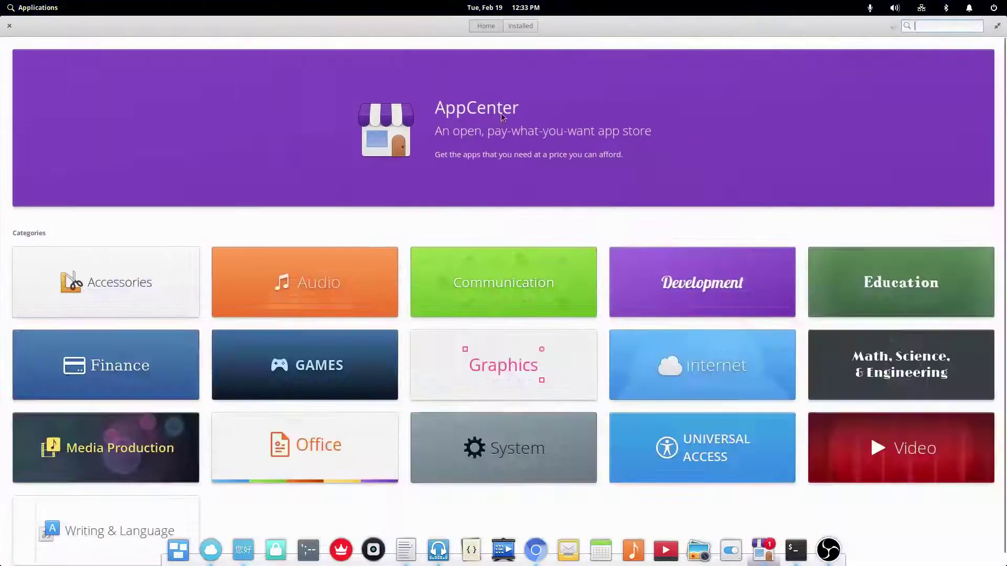
{"action": "left_click", "coordinate": [486, 276]}
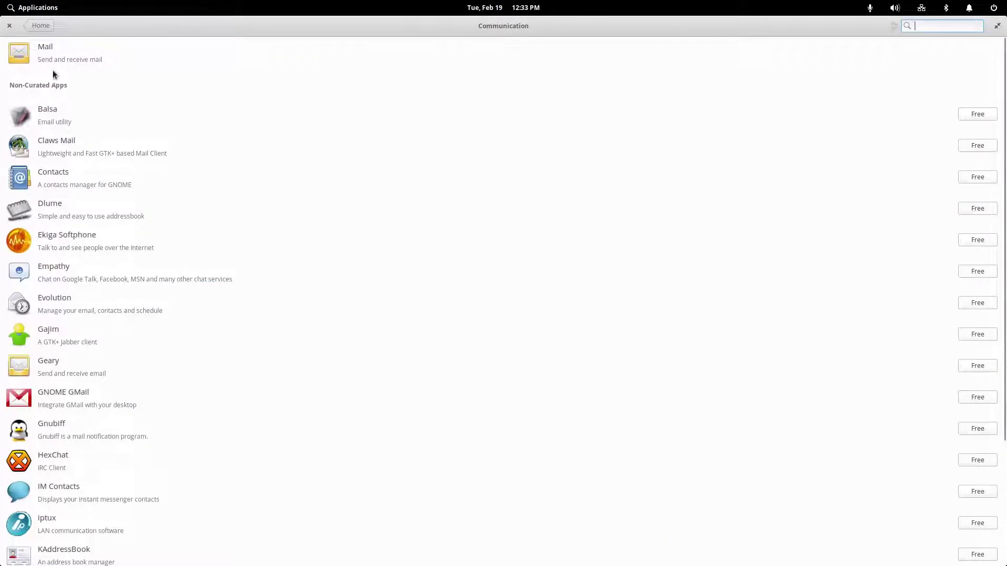
{"action": "left_click", "coordinate": [41, 26]}
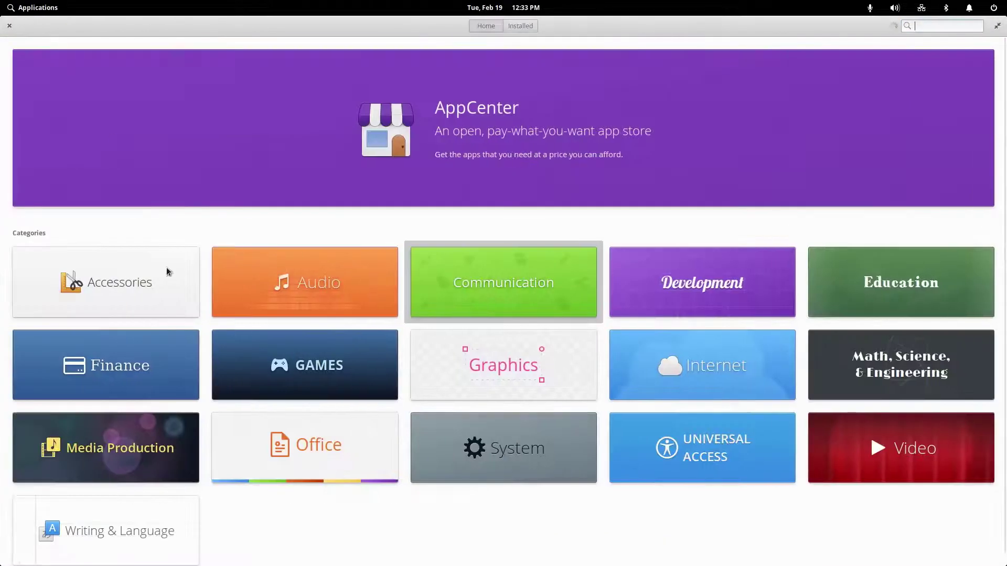
{"action": "left_click", "coordinate": [370, 253]}
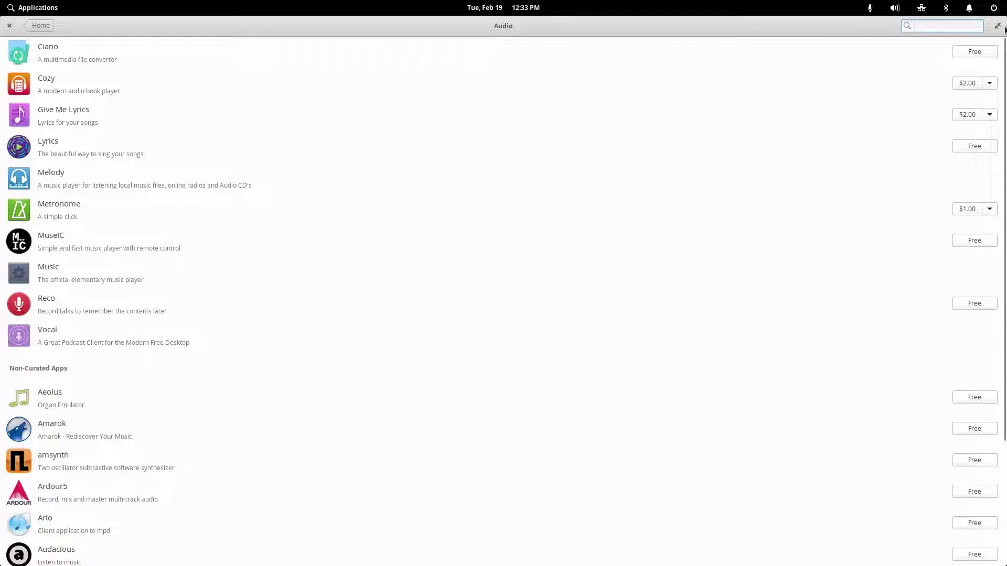
{"action": "left_click", "coordinate": [9, 25]}
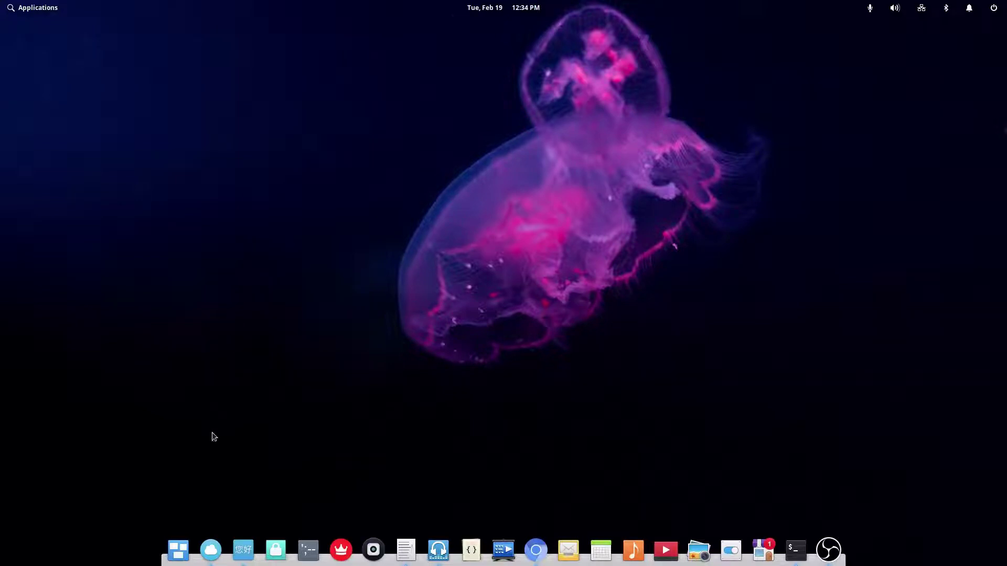
{"action": "left_click", "coordinate": [211, 540]}
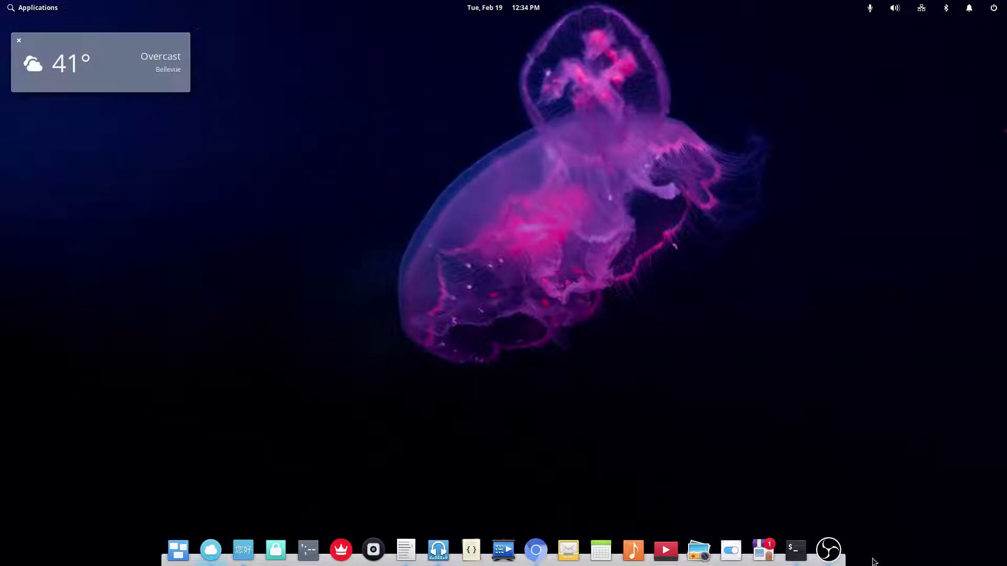
{"action": "left_click", "coordinate": [799, 553]}
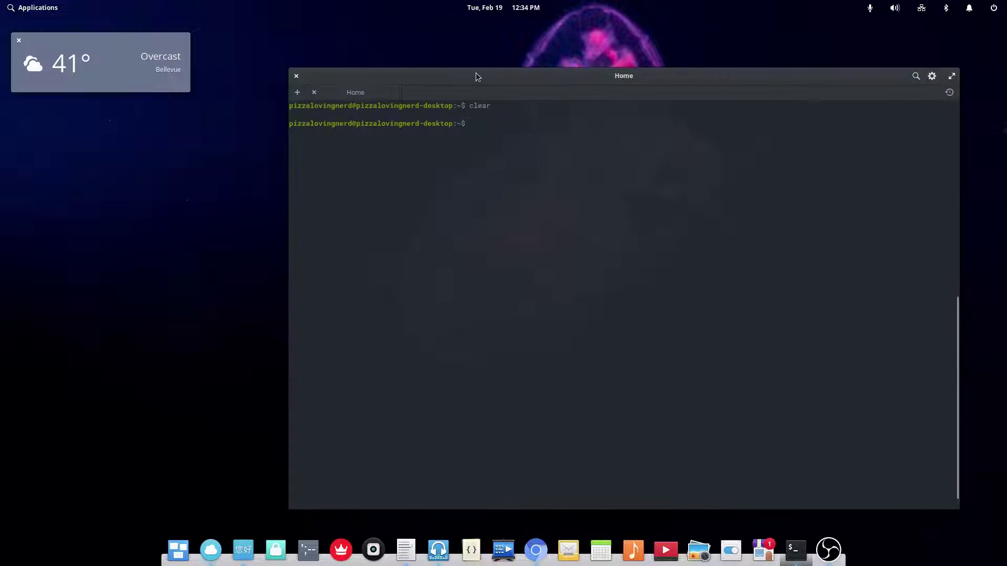
{"action": "left_click_drag", "start_coordinate": [477, 75], "coordinate": [251, 41]}
{"action": "left_click_drag", "start_coordinate": [129, 47], "coordinate": [132, 56]}
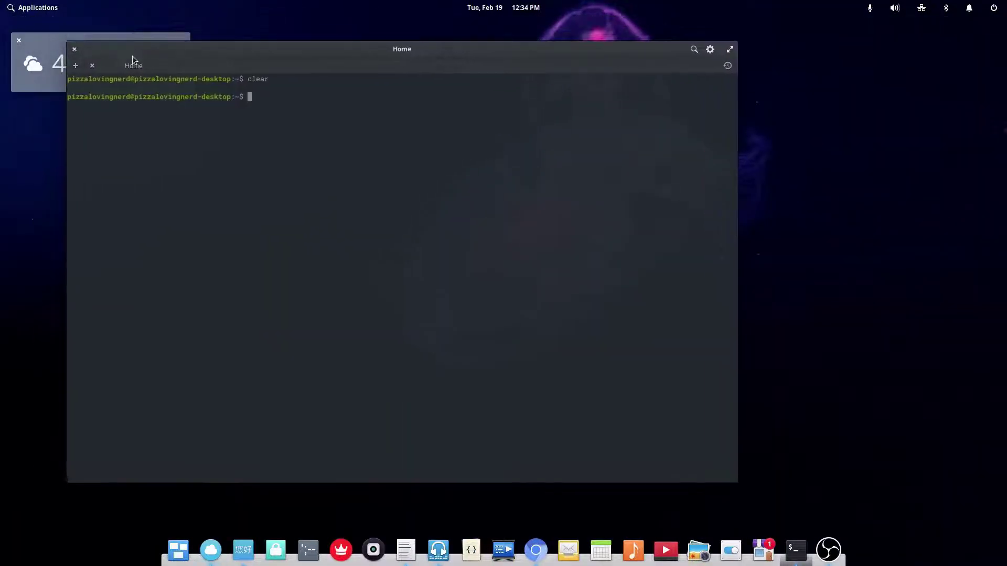
{"action": "mouse_move", "coordinate": [192, 45]}
{"action": "left_mouse_down"}
{"action": "mouse_move", "coordinate": [132, 23]}
{"action": "mouse_move", "coordinate": [204, 31]}
{"action": "left_mouse_up"}
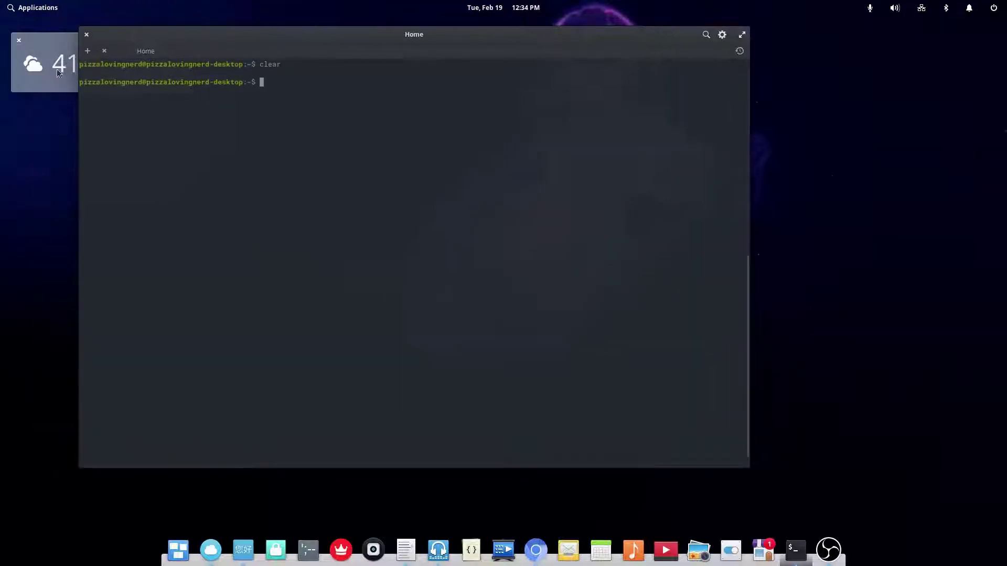
{"action": "mouse_move", "coordinate": [58, 47]}
{"action": "left_mouse_down"}
{"action": "mouse_move", "coordinate": [69, 82]}
{"action": "mouse_move", "coordinate": [47, 453]}
{"action": "mouse_move", "coordinate": [53, 88]}
{"action": "mouse_move", "coordinate": [67, 52]}
{"action": "left_mouse_up"}
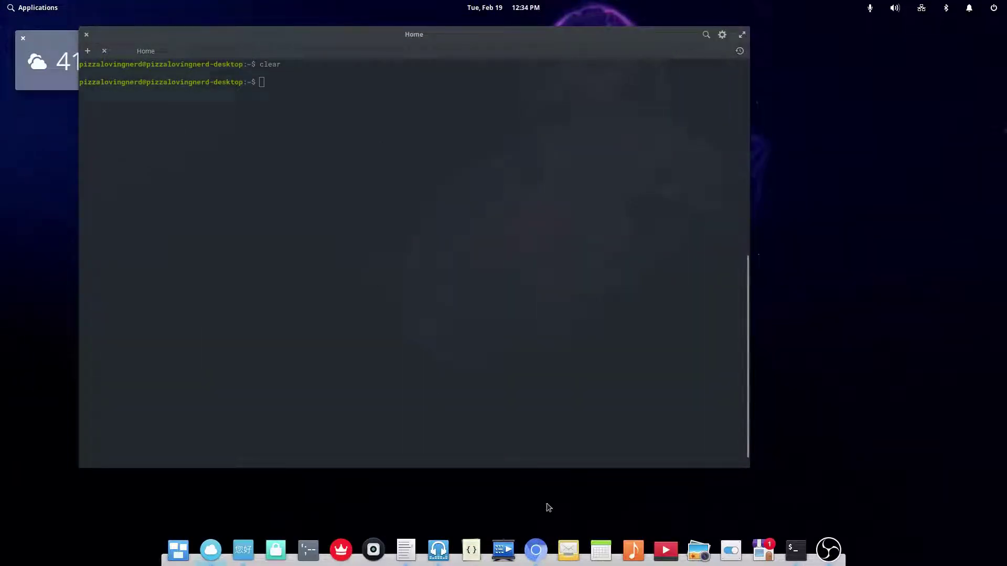
{"action": "left_click", "coordinate": [796, 549]}
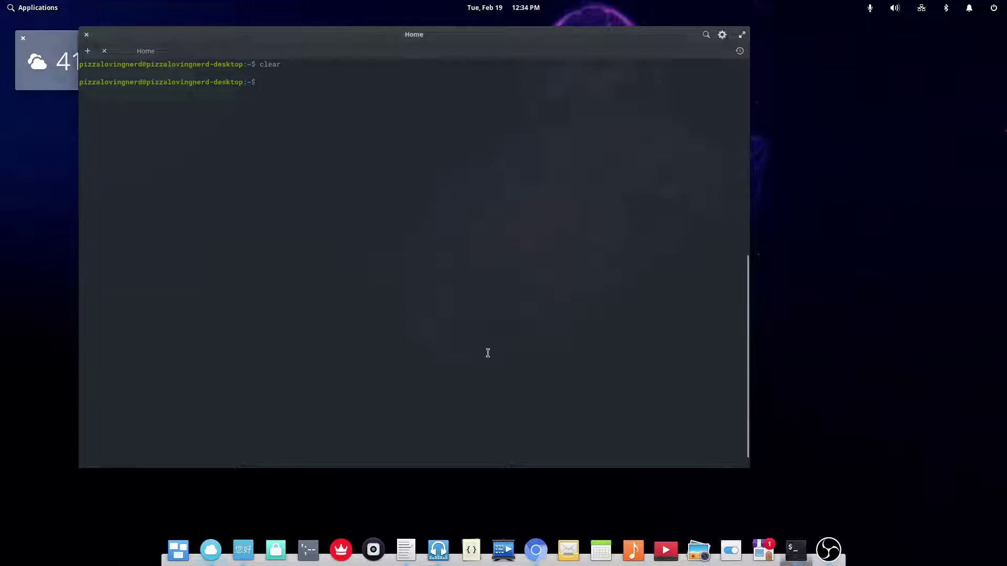
{"action": "left_click", "coordinate": [793, 559]}
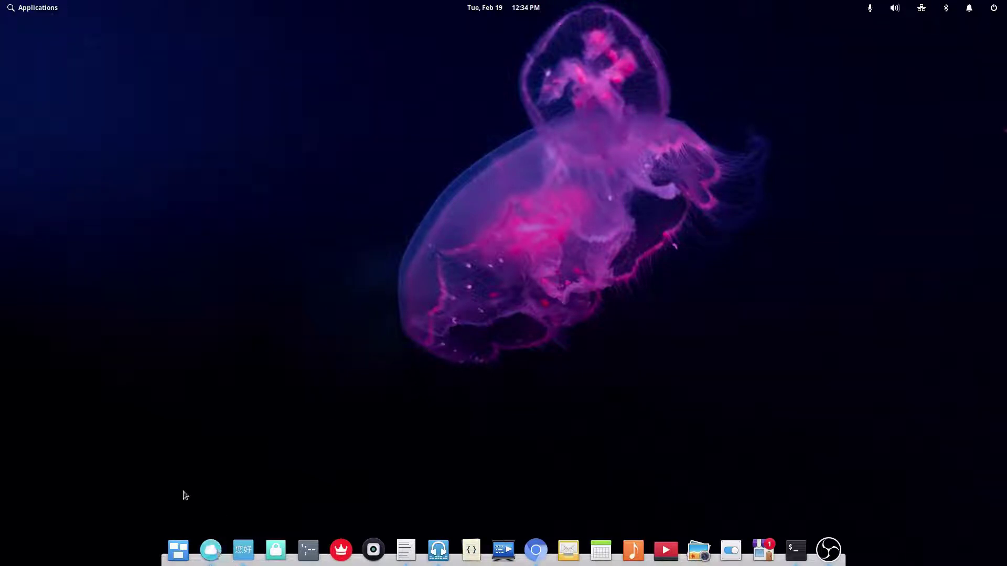
- Launch Translator, which shows English 'Hello' as Latin 'Salve', and browse the target-language list
{"action": "left_click", "coordinate": [245, 544]}
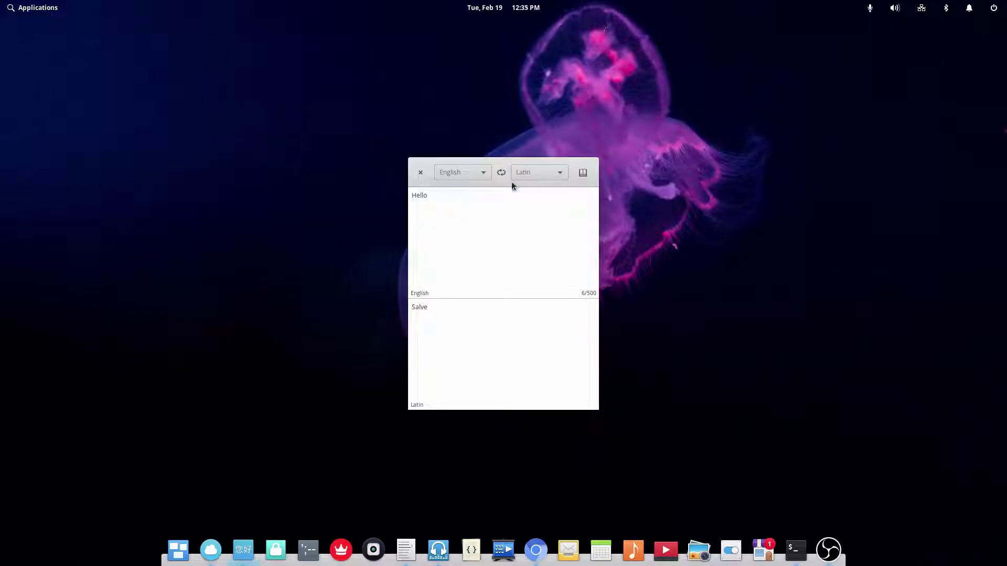
{"action": "left_click", "coordinate": [545, 175]}
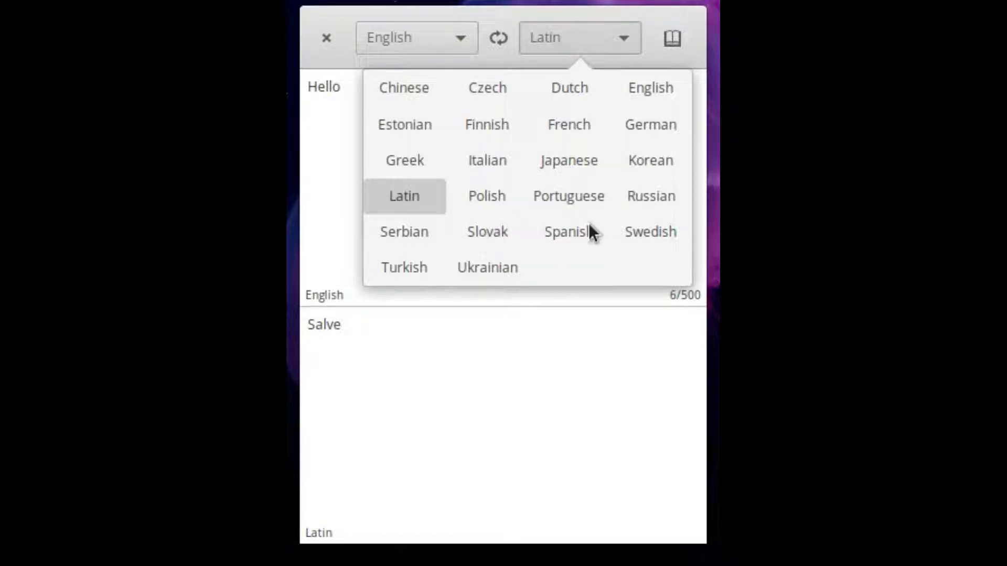
{"action": "left_click", "coordinate": [472, 382]}
{"action": "left_click", "coordinate": [598, 37]}
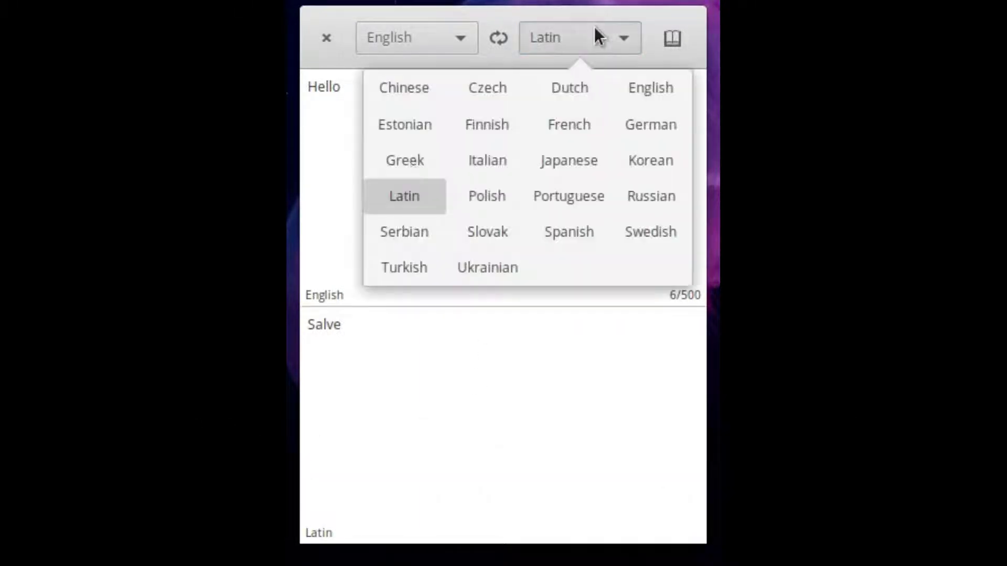
{"action": "left_click", "coordinate": [344, 420]}
- Select the 'Hello' input text, then reopen the target-language list
{"action": "left_click", "coordinate": [439, 182]}
{"action": "key", "text": "ctrl+a"}
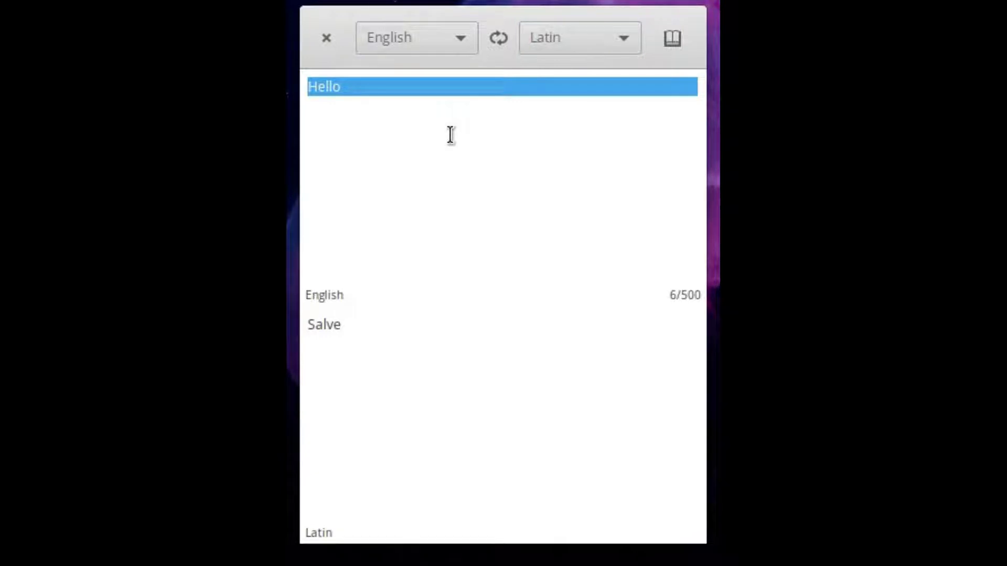
{"action": "left_click", "coordinate": [577, 169]}
{"action": "left_click", "coordinate": [573, 37]}
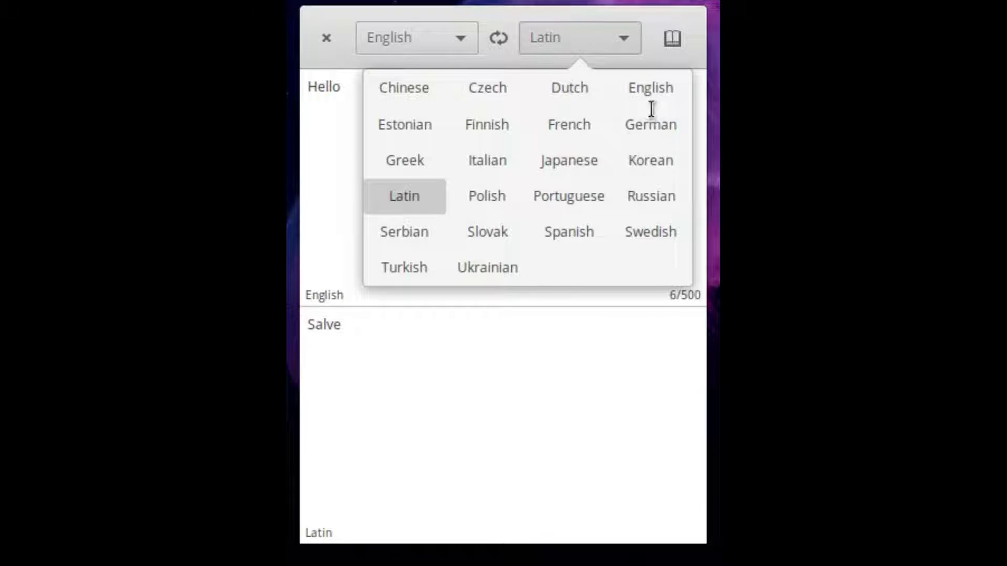
- Switch the target to German and translate a request to subscribe to the channel, fixing word spacing
{"action": "left_click", "coordinate": [651, 123]}
{"action": "key", "text": "BackSpace"}
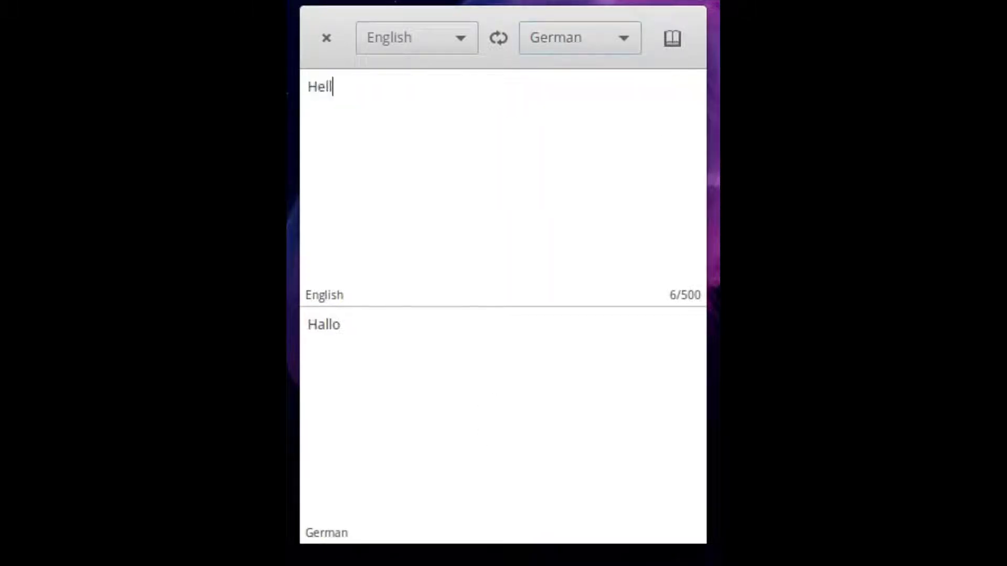
{"action": "type", "text": "o"}
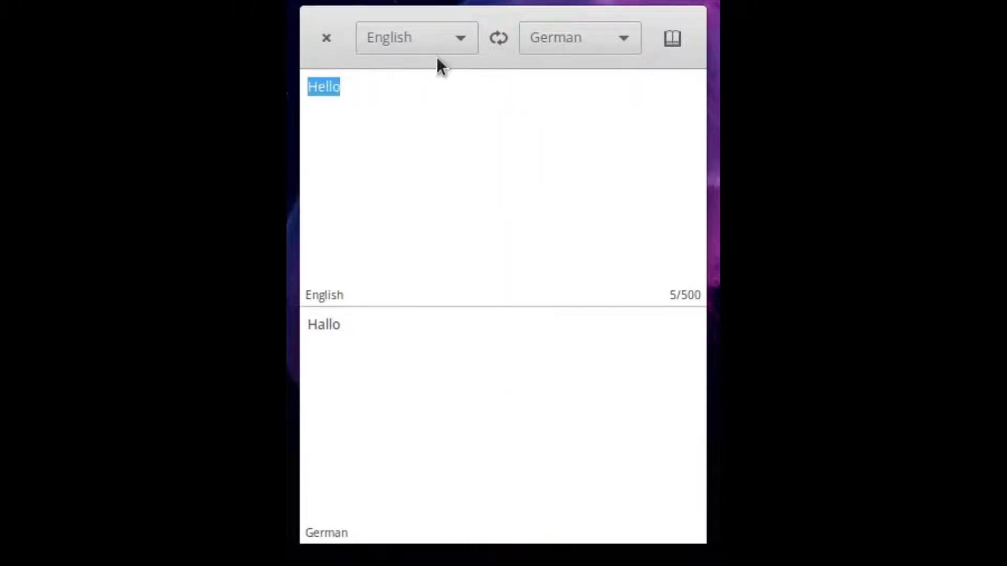
{"action": "type", "text": "!"}
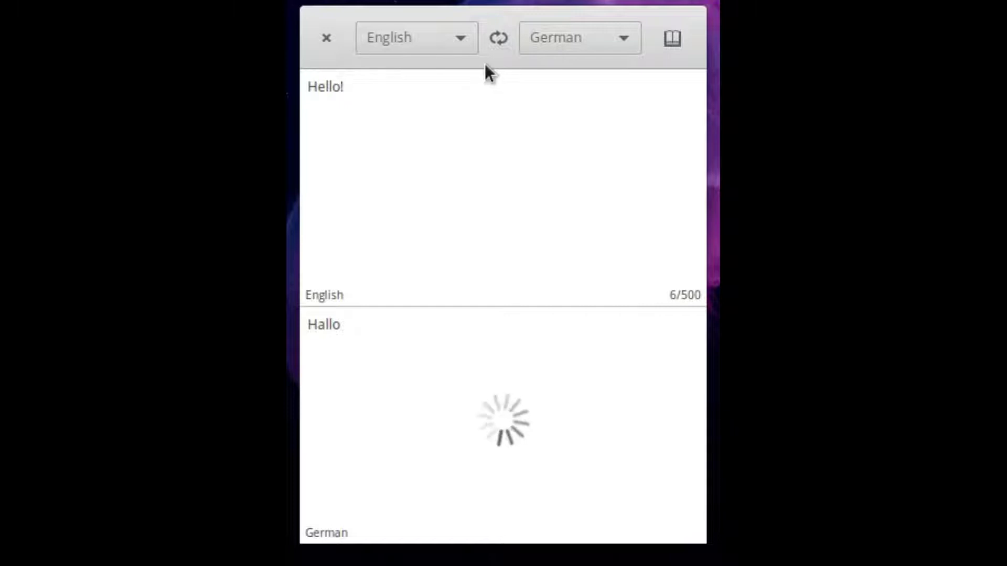
{"action": "key", "text": "BackSpace"}
{"action": "key", "text": "BackSpace"}
{"action": "key", "text": "BackSpace"}
{"action": "key", "text": "BackSpace"}
{"action": "key", "text": "BackSpace"}
{"action": "key", "text": "BackSpace"}
{"action": "type", "text": "Su"}
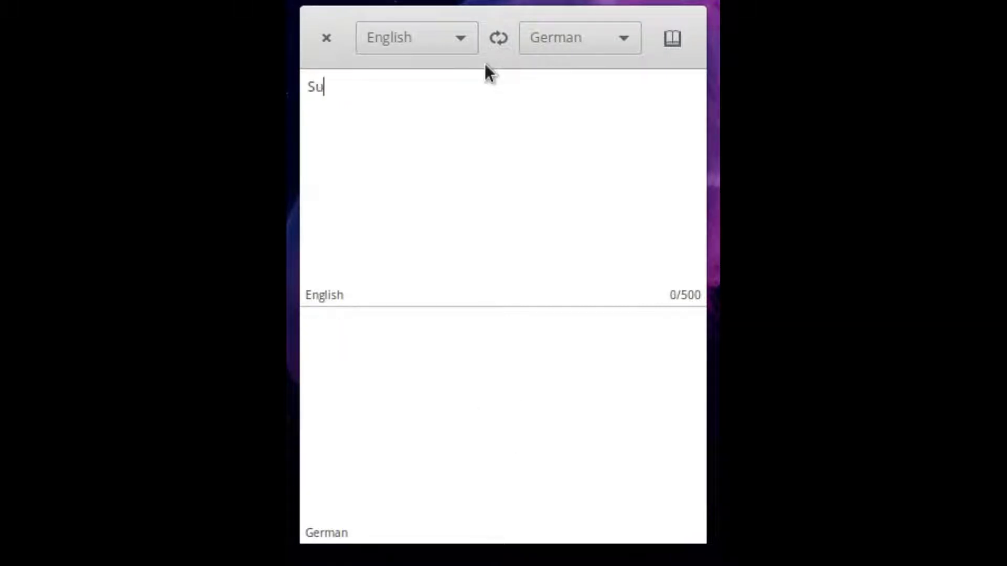
{"action": "type", "text": "bscribe to "}
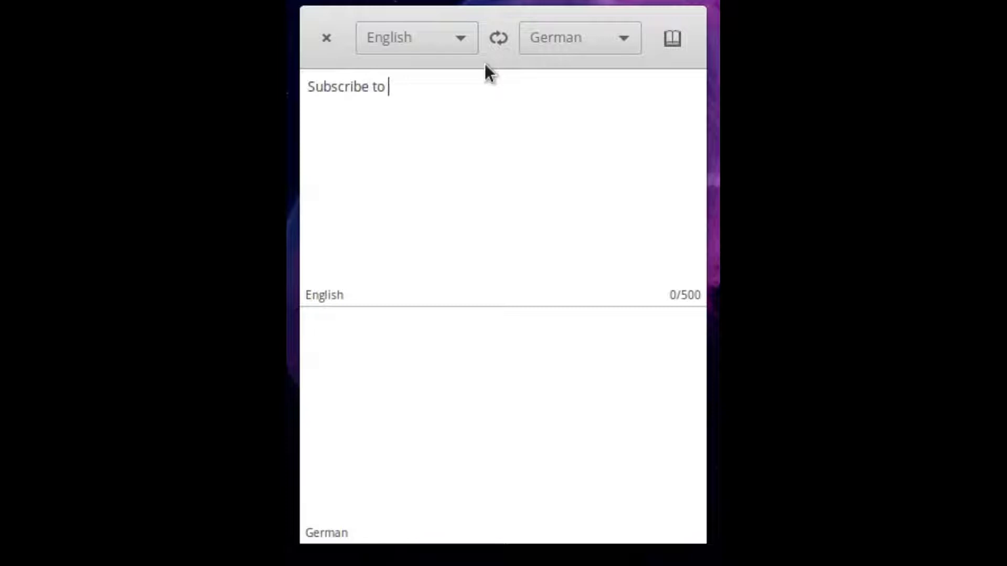
{"action": "type", "text": "PizzaLovingNerd"}
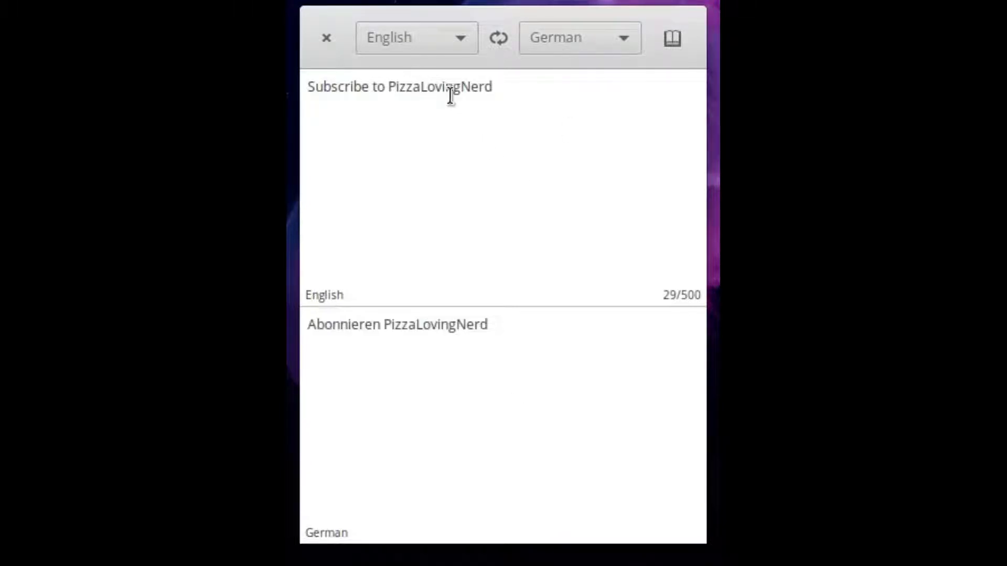
{"action": "left_click", "coordinate": [422, 87]}
{"action": "left_click", "coordinate": [464, 87]}
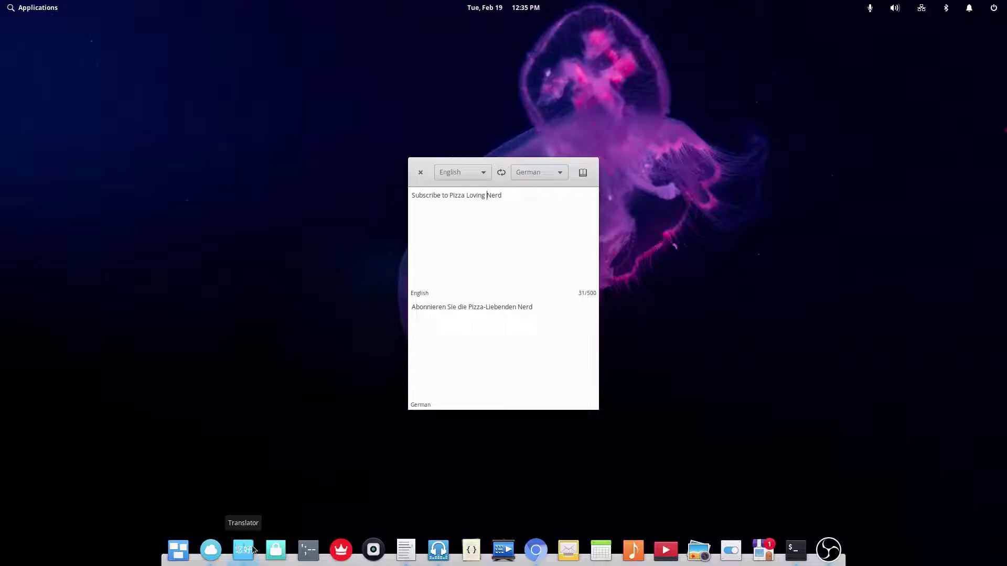
- Open Cipher's Caesar Shift tool and type the subscribe message as plain text
{"action": "left_click", "coordinate": [243, 549]}
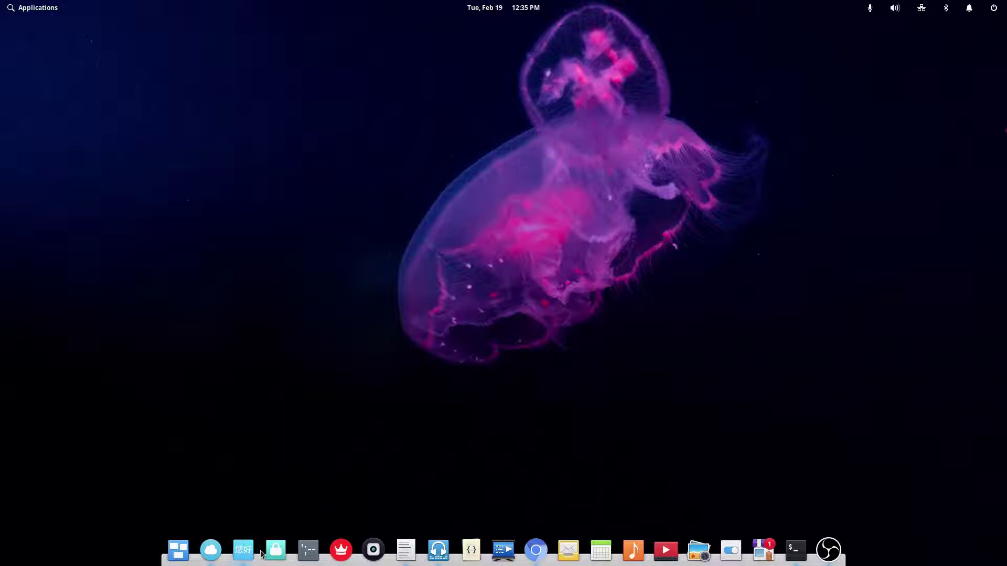
{"action": "left_click", "coordinate": [269, 553]}
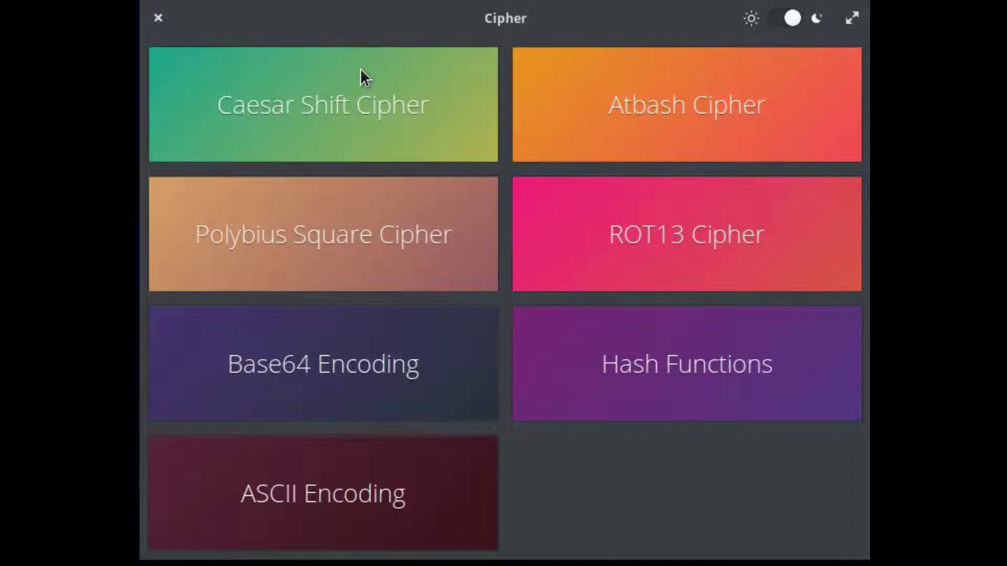
{"action": "left_click", "coordinate": [505, 135]}
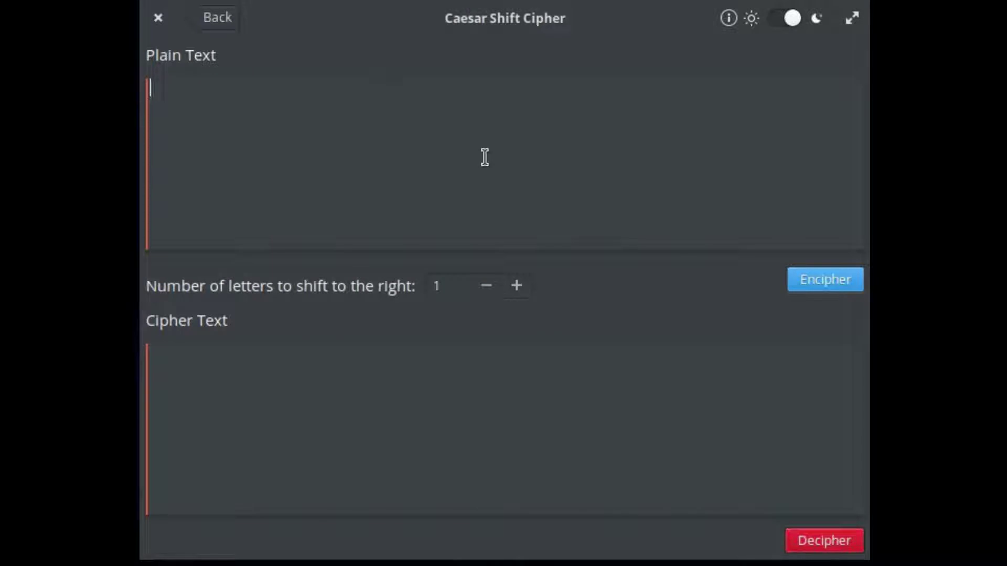
{"action": "type", "text": "Subscrive"}
{"action": "key", "text": "BackSpace"}
{"action": "key", "text": "BackSpace"}
{"action": "type", "text": "b"}
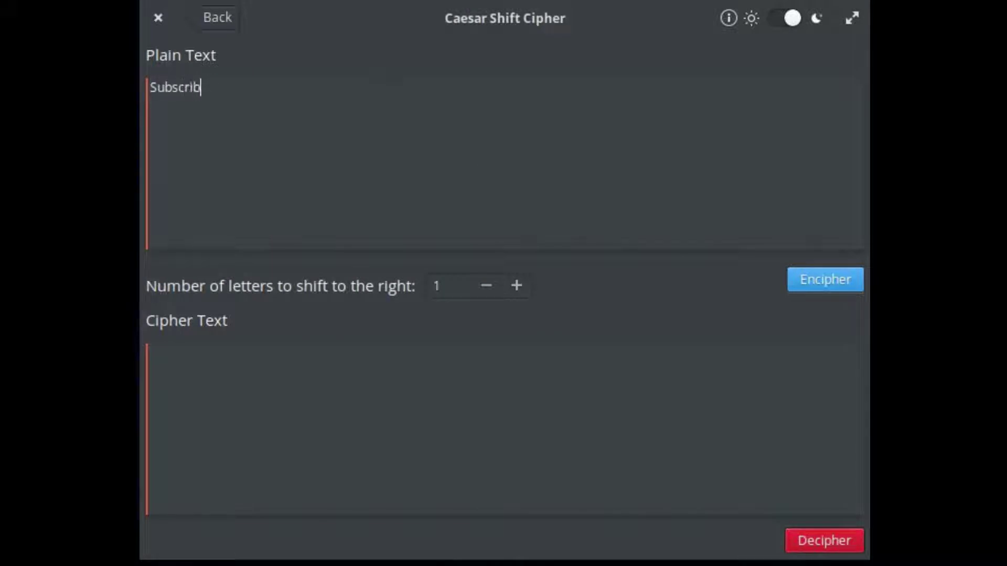
{"action": "type", "text": "e to PizzaLoving"}
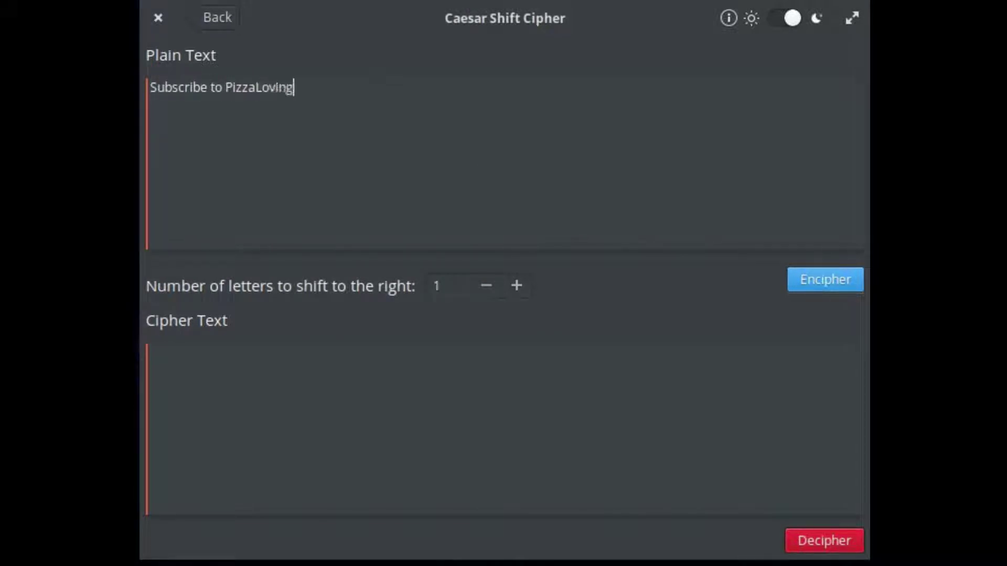
{"action": "type", "text": "Newr"}
{"action": "key", "text": "BackSpace"}
{"action": "key", "text": "BackSpace"}
{"action": "type", "text": "rd"}
{"action": "key", "text": "ctrl+a"}
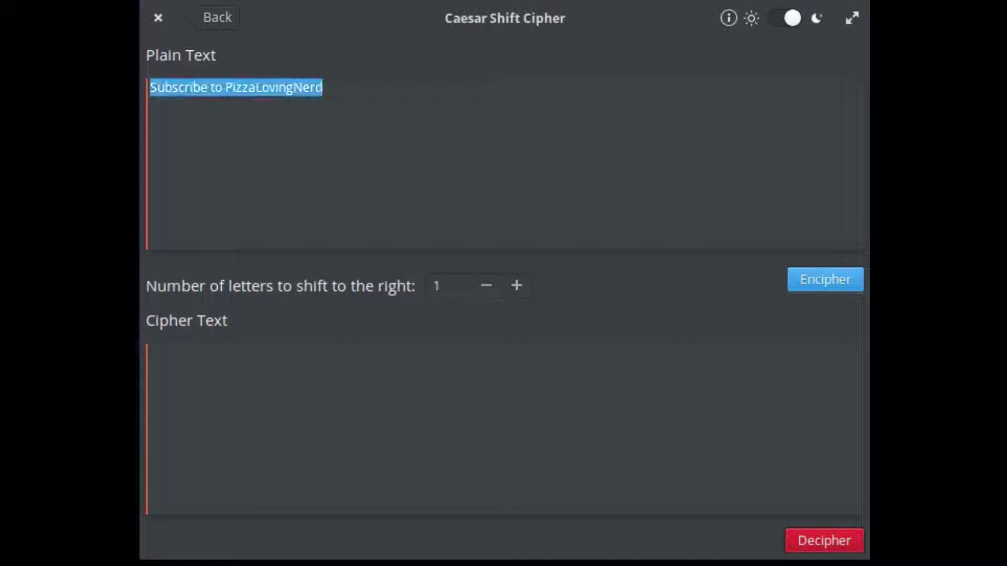
{"action": "key", "text": "Right"}
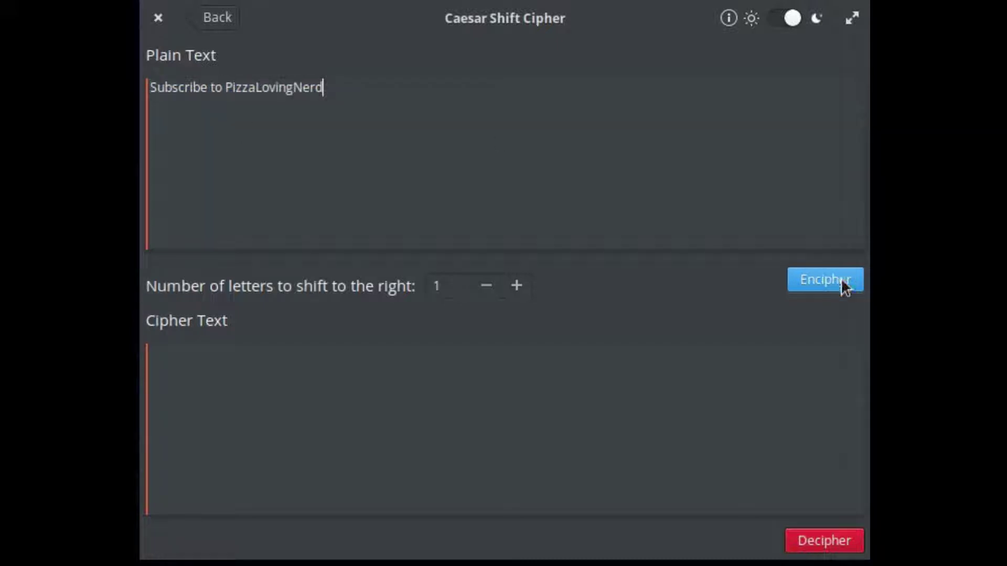
- Encipher the message with shifts of 1, 3 and 26, settling on a shift of 25
{"action": "left_click", "coordinate": [842, 287]}
{"action": "left_click_drag", "start_coordinate": [521, 423], "coordinate": [144, 257]}
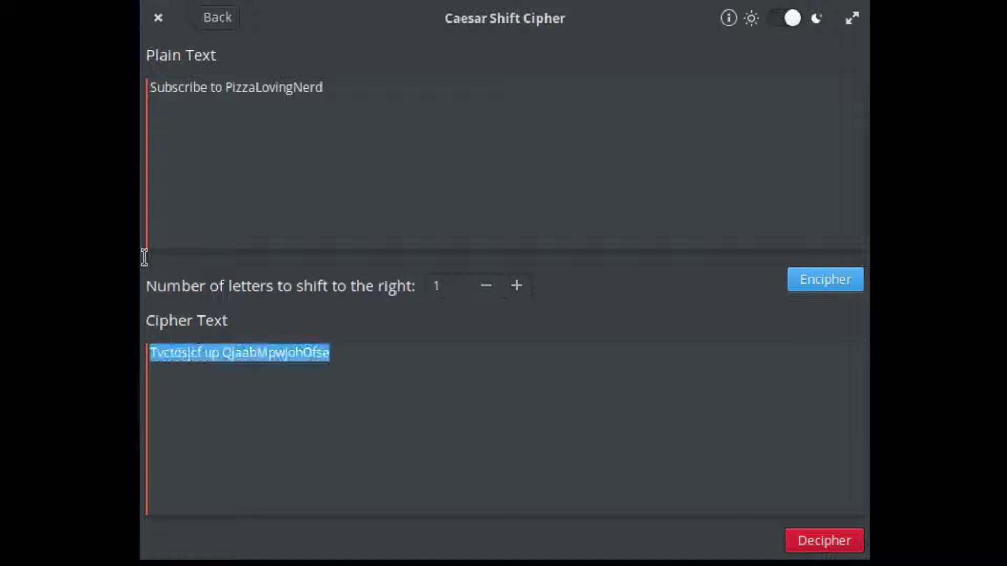
{"action": "left_click", "coordinate": [584, 382]}
{"action": "left_click", "coordinate": [517, 285]}
{"action": "left_click", "coordinate": [516, 285]}
{"action": "left_click", "coordinate": [827, 290]}
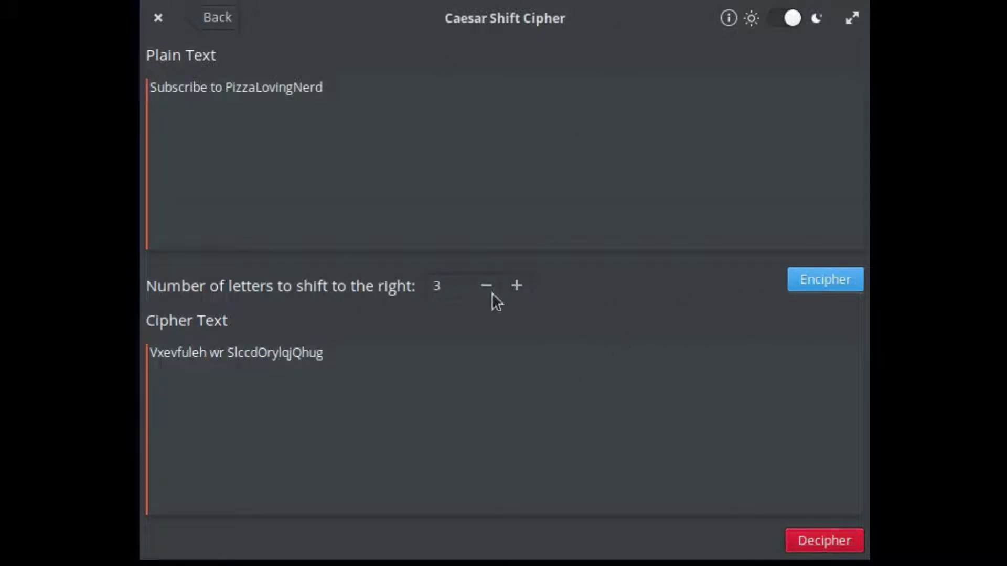
{"action": "left_click_drag", "start_coordinate": [513, 285], "coordinate": [514, 285]}
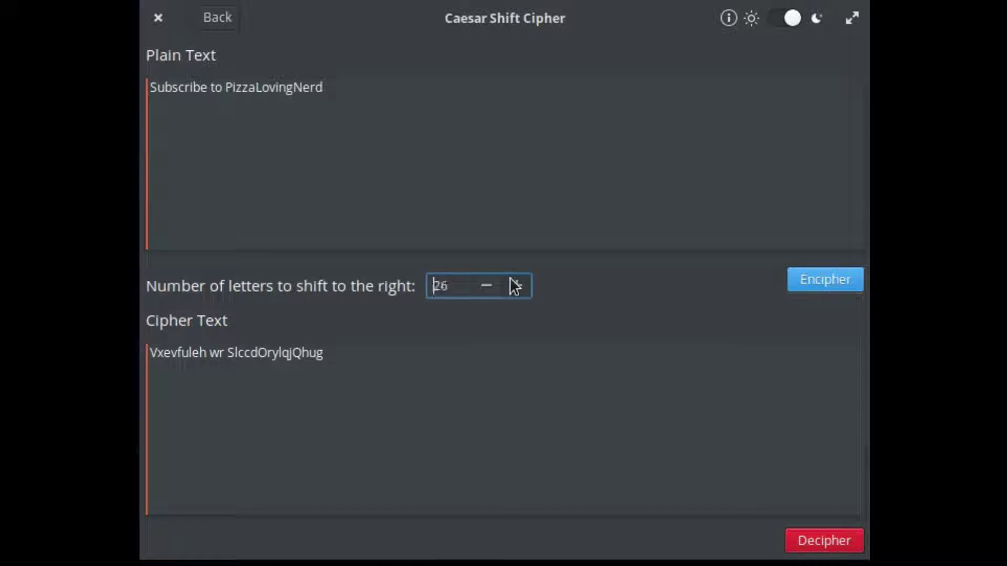
{"action": "left_click", "coordinate": [854, 286]}
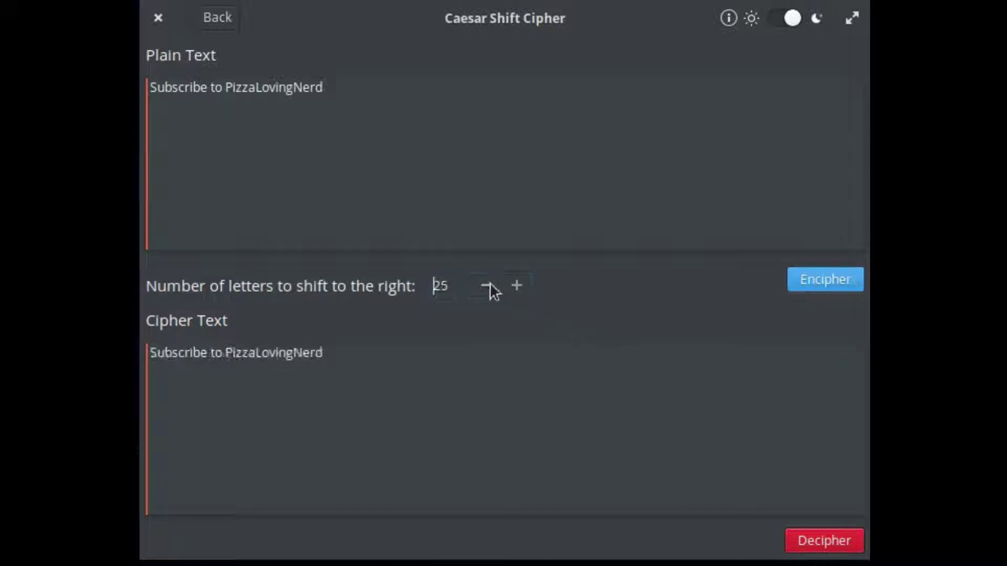
{"action": "left_click", "coordinate": [838, 279]}
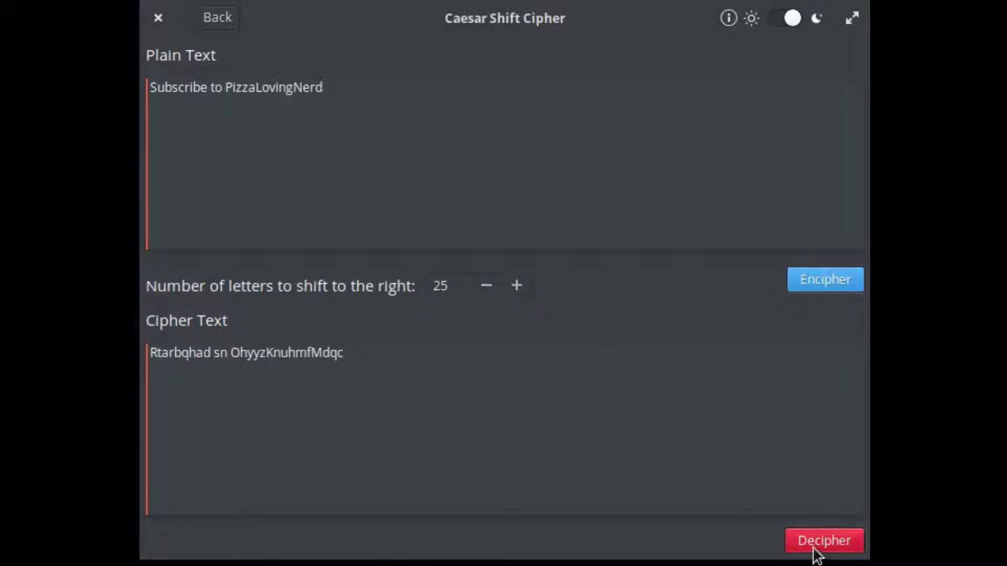
- Copy the ciphertext into the Plain Text box and decipher it back to the original message
{"action": "left_click_drag", "start_coordinate": [344, 352], "coordinate": [150, 353]}
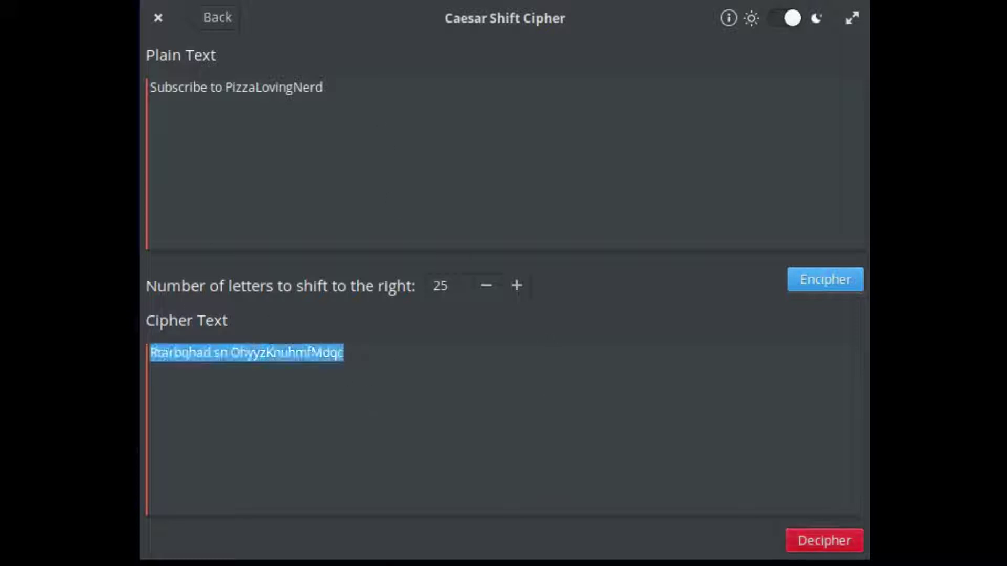
{"action": "key", "text": "ctrl+c"}
{"action": "left_click", "coordinate": [411, 95]}
{"action": "key", "text": "ctrl+shift+Left"}
{"action": "key", "text": "ctrl+shift+Left"}
{"action": "key", "text": "ctrl+shift+Left"}
{"action": "key", "text": "ctrl+v"}
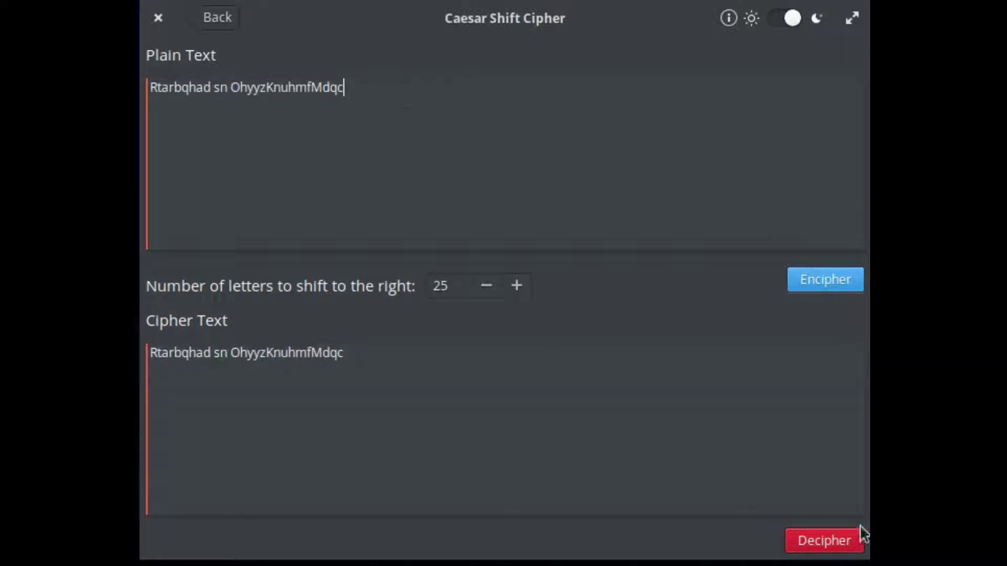
{"action": "left_click", "coordinate": [839, 549]}
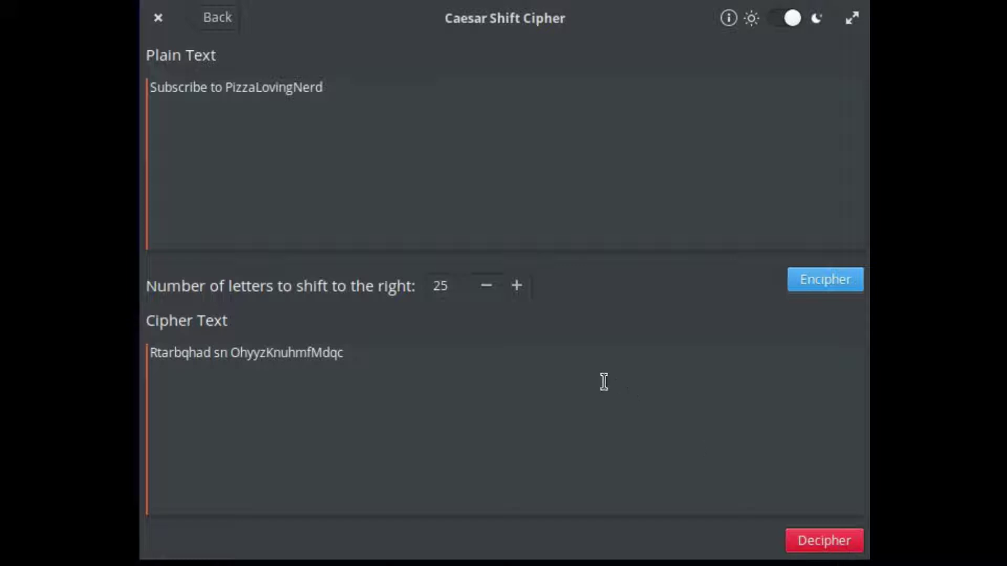
- Paste the Caesar-shifted text into the ASCII Encoding tool and convert it to ASCII codes
{"action": "left_click", "coordinate": [218, 18]}
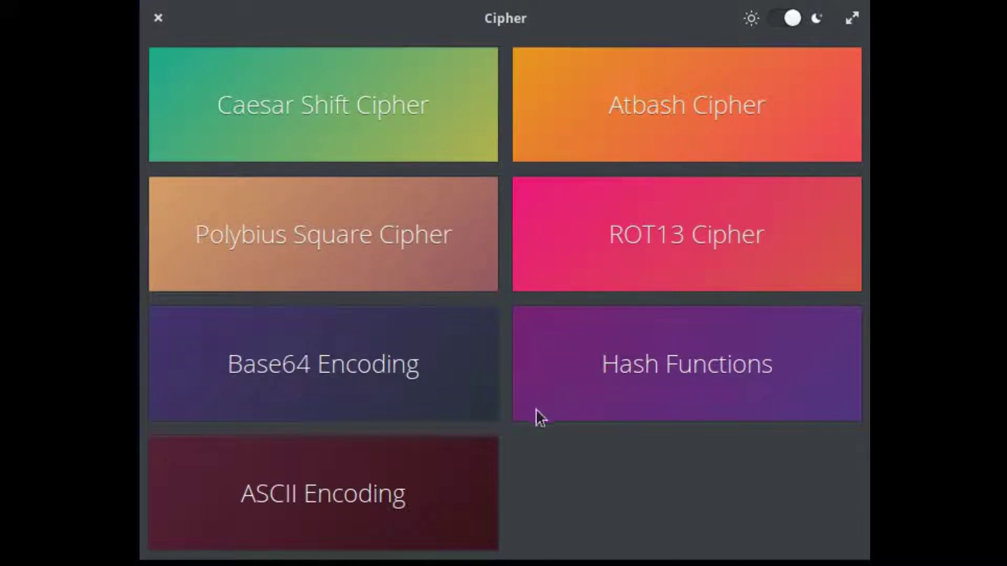
{"action": "left_click", "coordinate": [402, 488]}
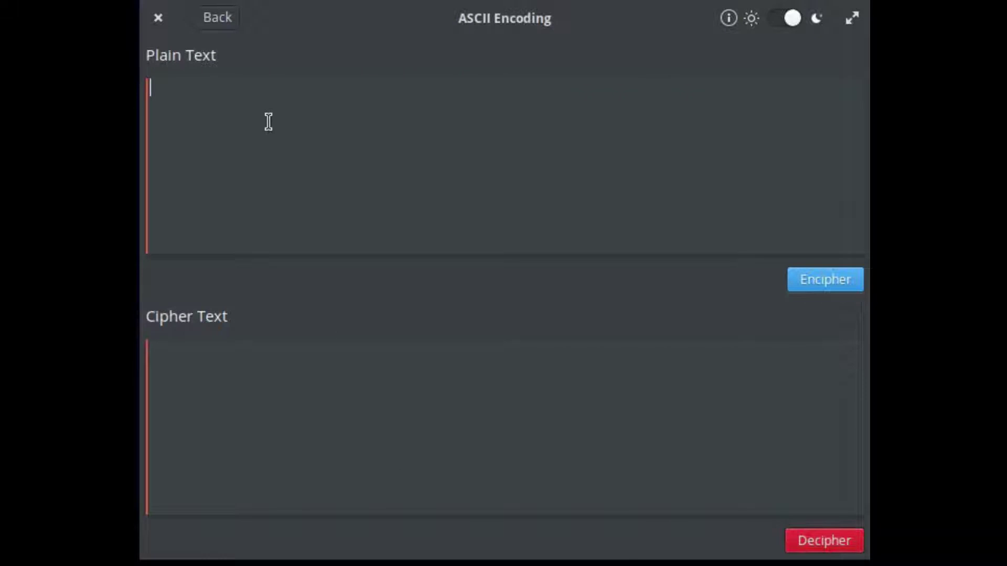
{"action": "key", "text": "ctrl+v"}
{"action": "left_click", "coordinate": [792, 287]}
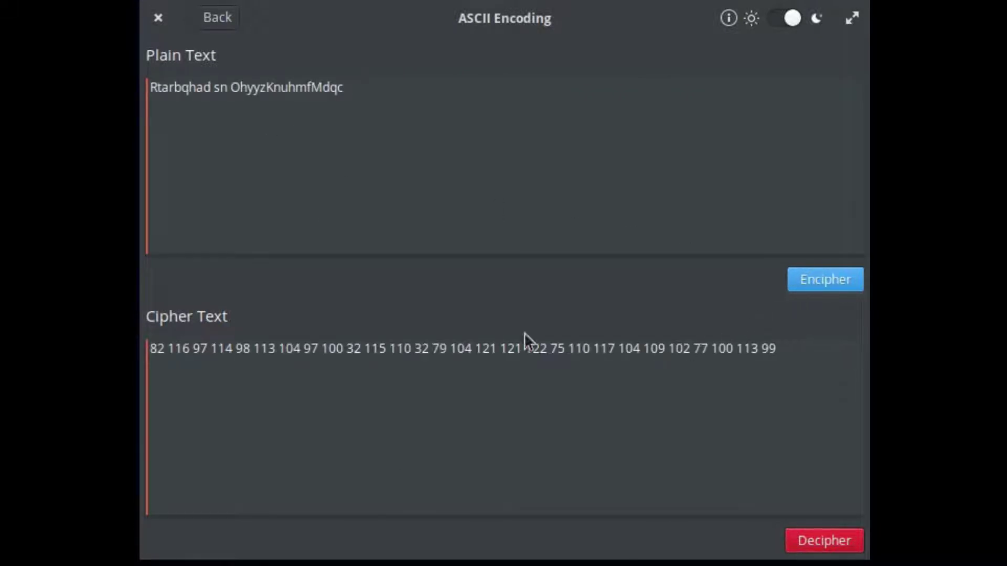
- Return to the cipher list, toggle light and dark theme, and quit Cipher
{"action": "left_click", "coordinate": [217, 25]}
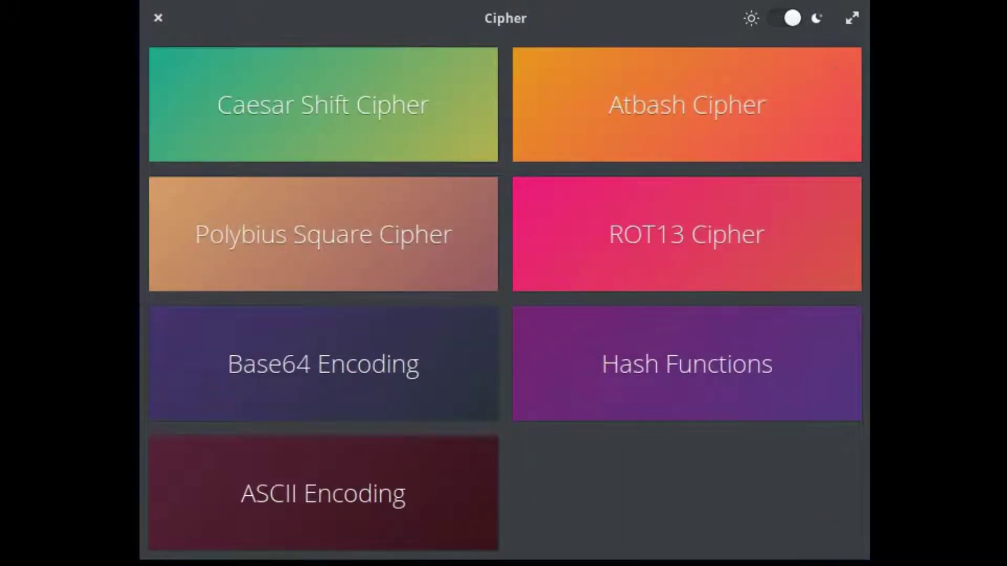
{"action": "left_click", "coordinate": [789, 18]}
{"action": "left_click", "coordinate": [785, 16]}
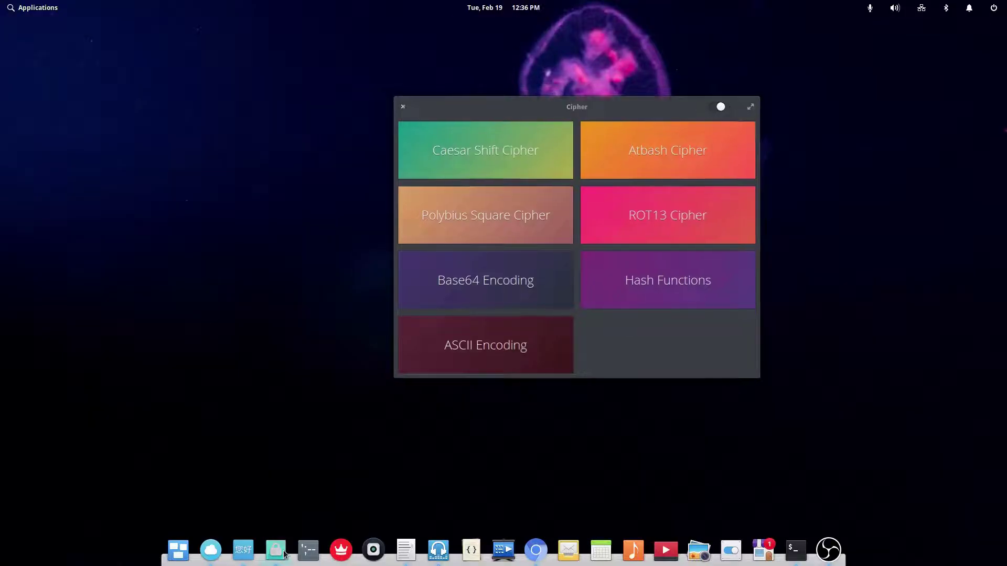
{"action": "key", "text": "ctrl+q"}
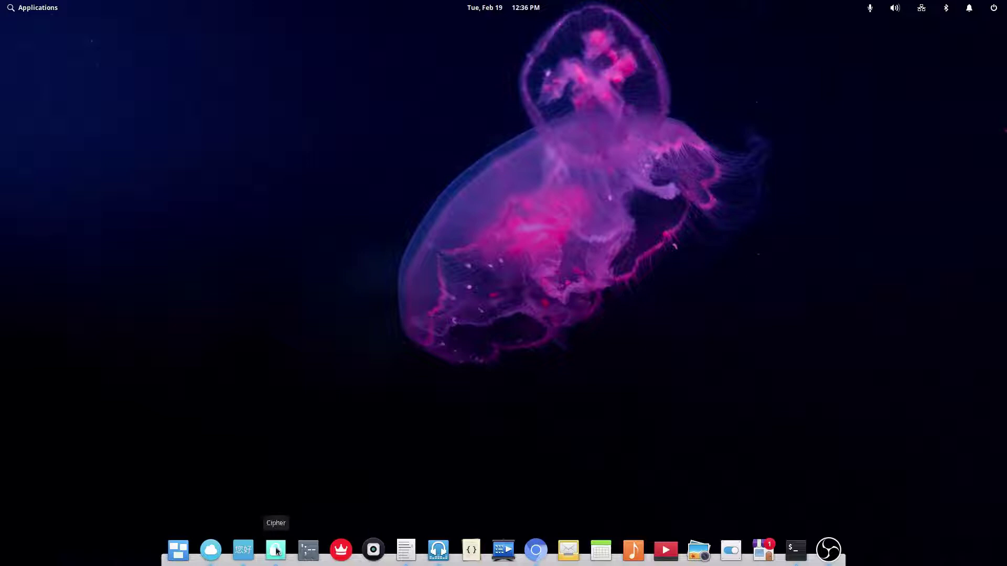
- Launch Pwned Checker and check a sample password, which is reported pwned 41 times
{"action": "left_click", "coordinate": [313, 550]}
{"action": "left_click", "coordinate": [498, 327]}
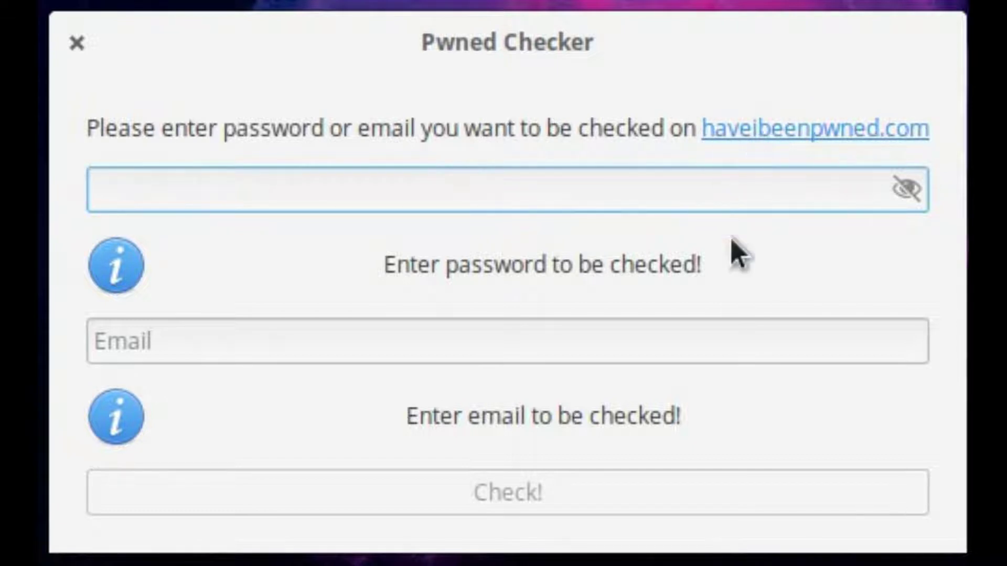
{"action": "type", "text": "test"}
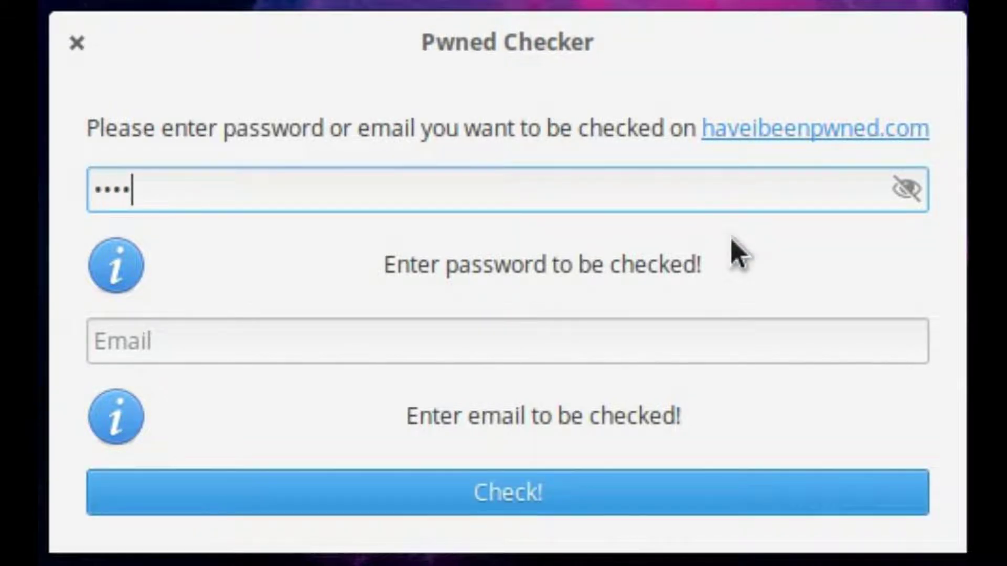
{"action": "type", "text": "password"}
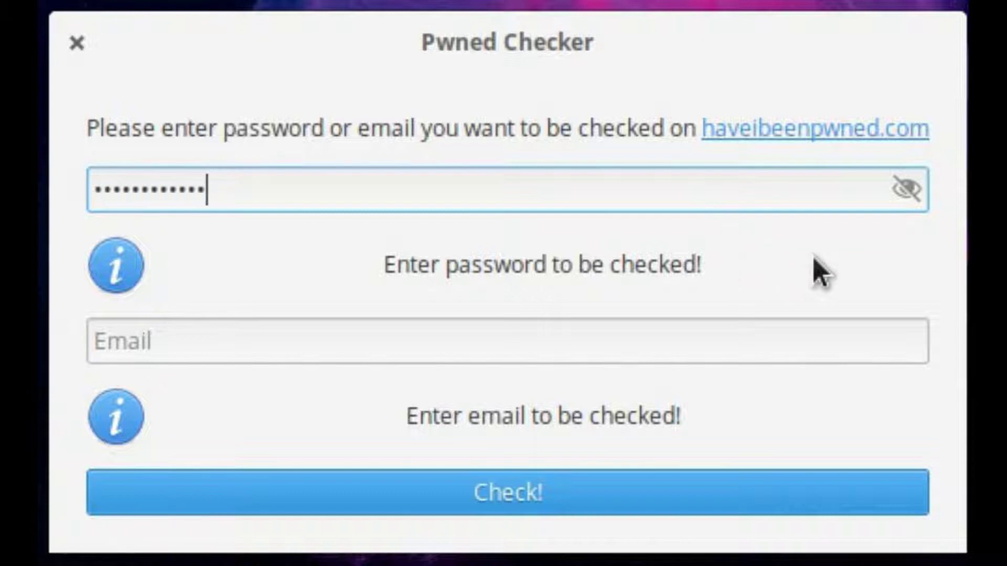
{"action": "left_click", "coordinate": [896, 192]}
{"action": "key", "text": "BackSpace"}
{"action": "key", "text": "BackSpace"}
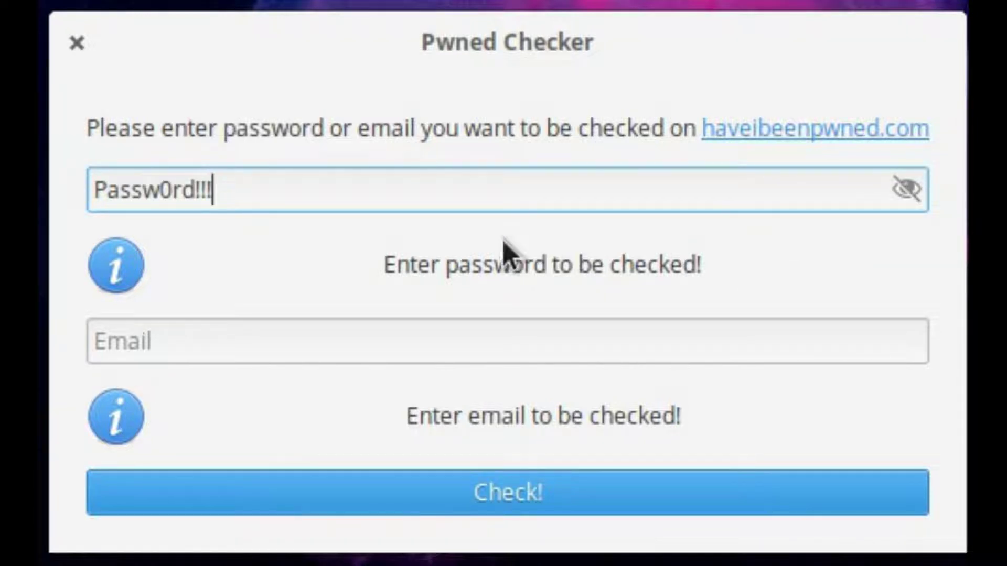
{"action": "left_click", "coordinate": [276, 348]}
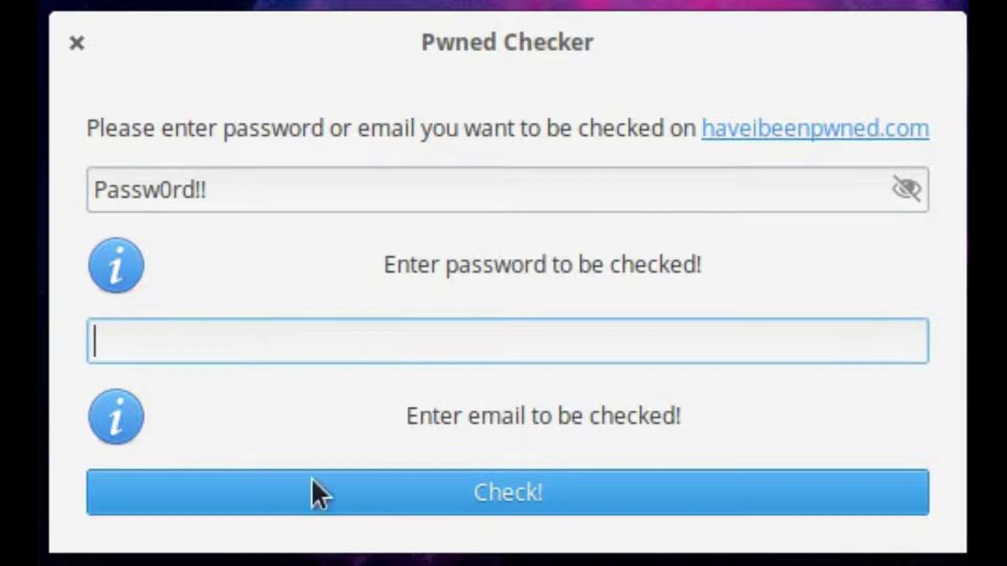
{"action": "left_click", "coordinate": [419, 478]}
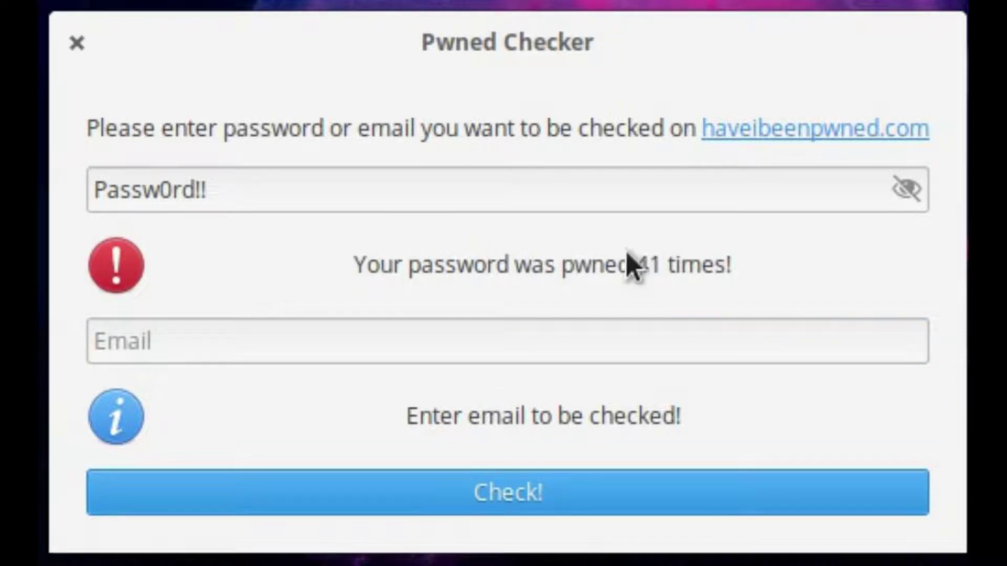
{"action": "left_click", "coordinate": [582, 358]}
- Enter a sample e-mail address and check it, finding it in 92 breaches
{"action": "type", "text": "pz"}
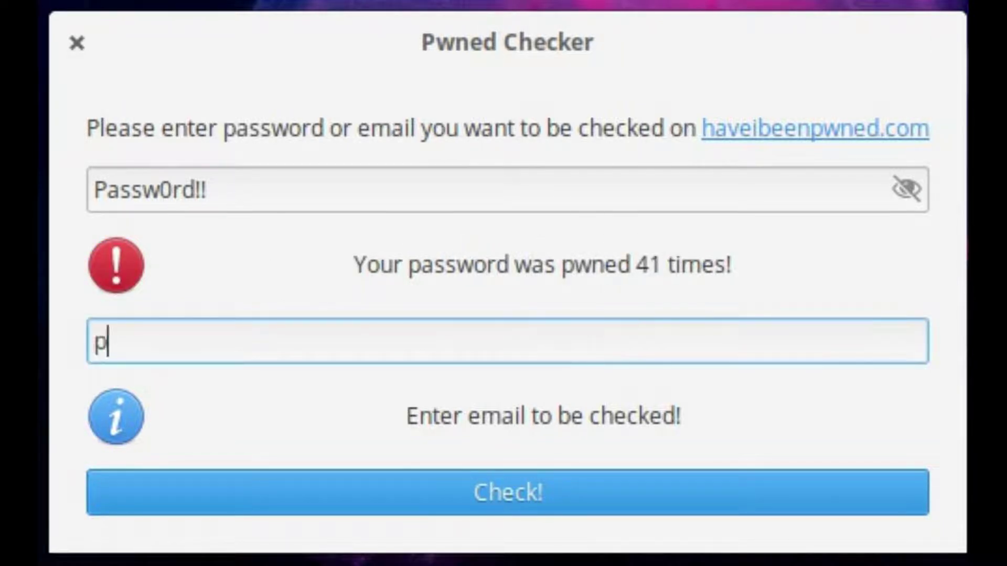
{"action": "key", "text": "BackSpace"}
{"action": "key", "text": "BackSpace"}
{"action": "type", "text": "example"}
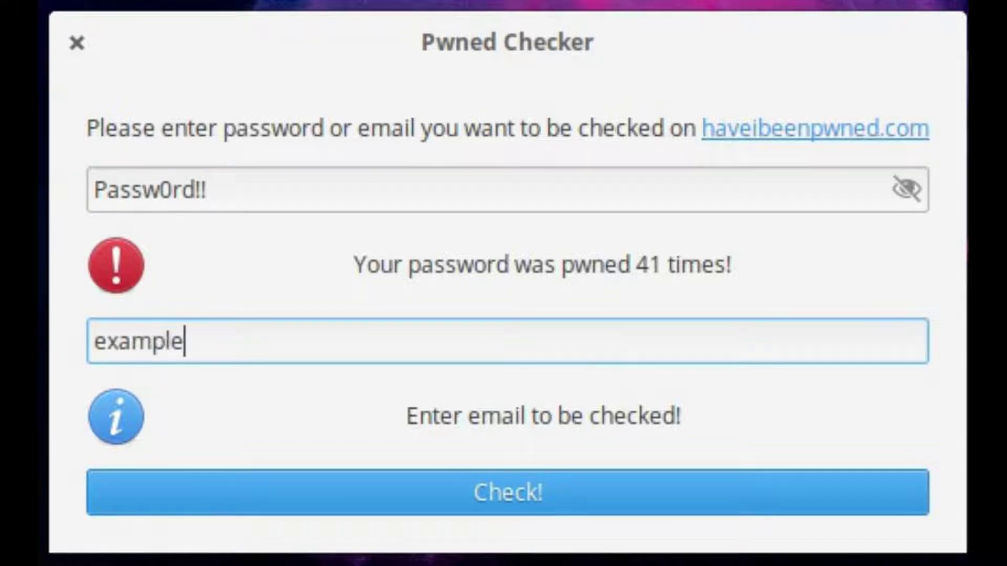
{"action": "type", "text": "@example.c"}
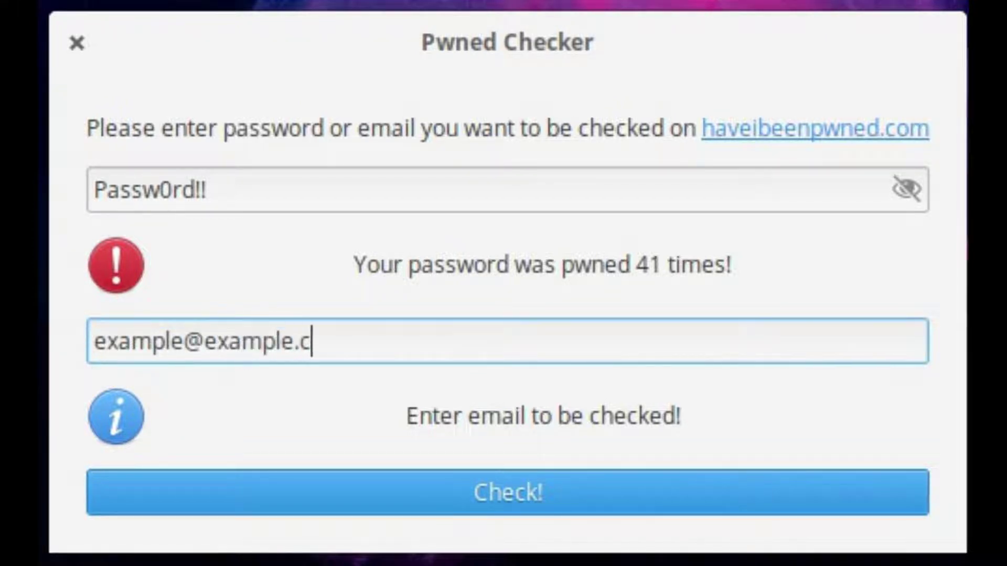
{"action": "type", "text": "om"}
{"action": "key", "text": "Tab"}
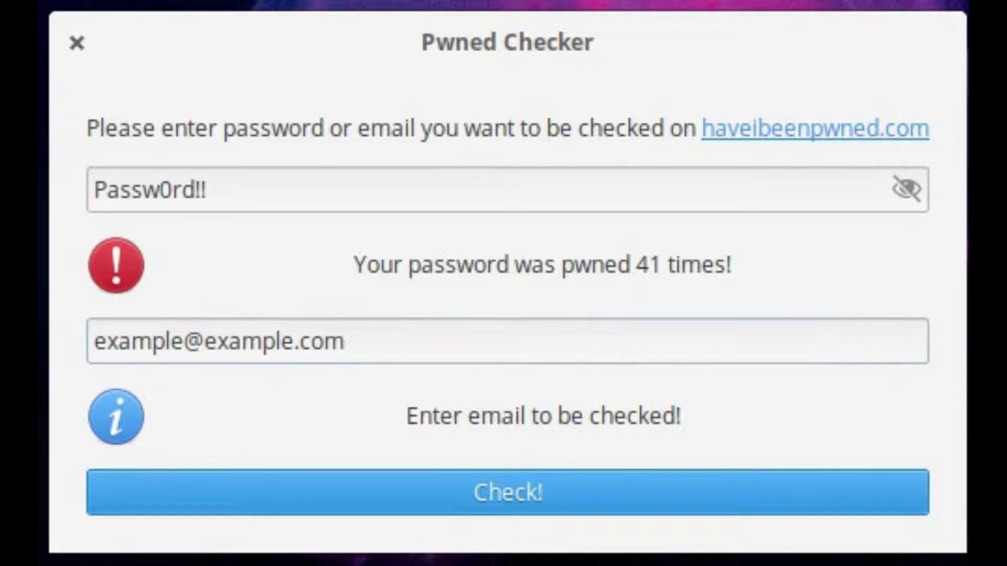
{"action": "left_click", "coordinate": [483, 498]}
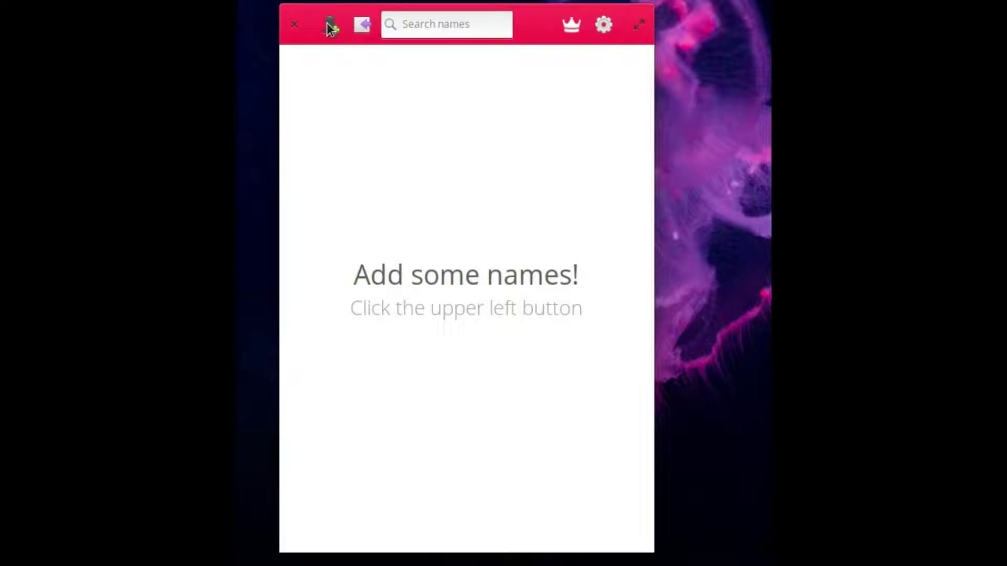
- Add the names Subscribe and To to the Lottery list
{"action": "left_click", "coordinate": [329, 27]}
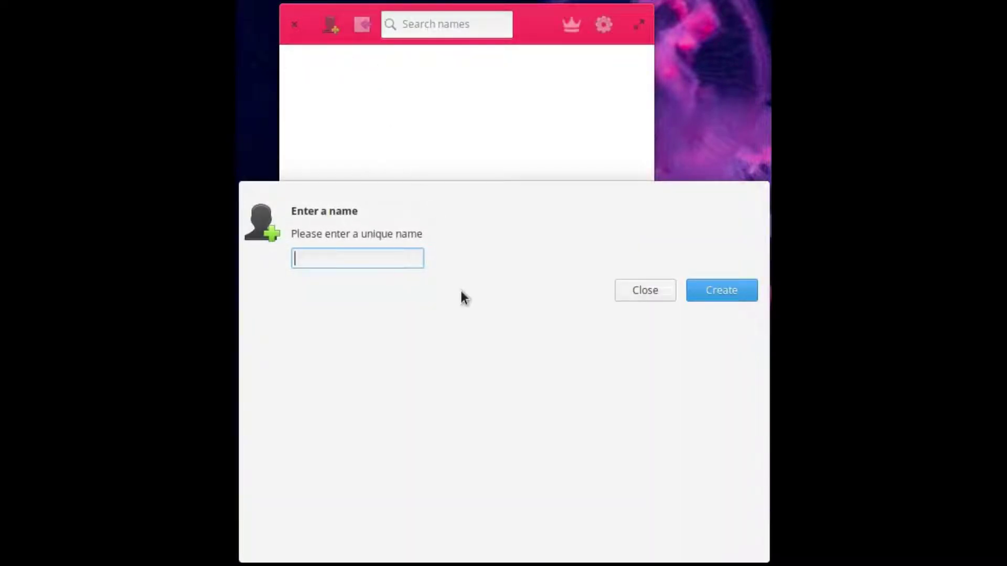
{"action": "type", "text": "Subscribe"}
{"action": "key", "text": "Return"}
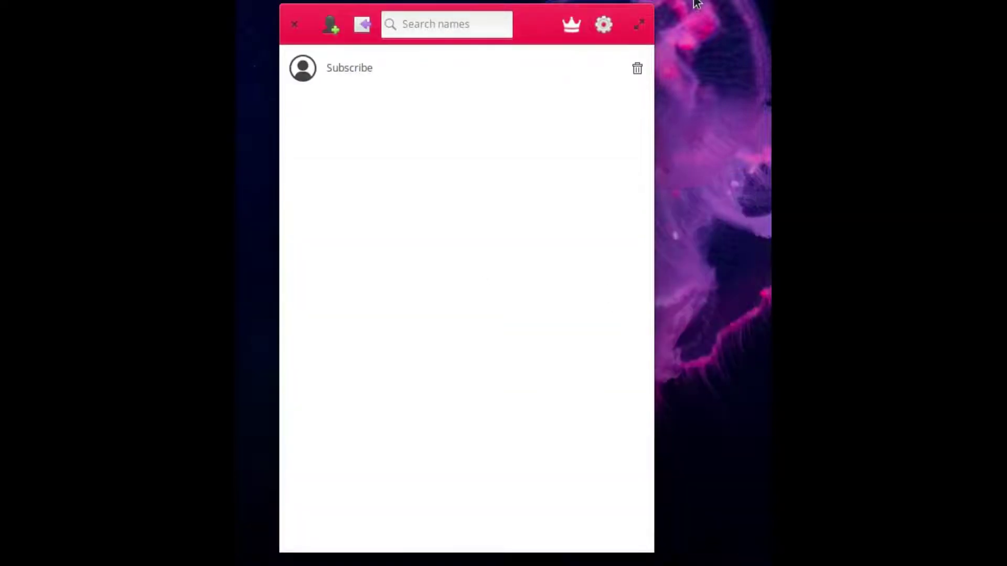
{"action": "type", "text": "To"}
{"action": "key", "text": "Return"}
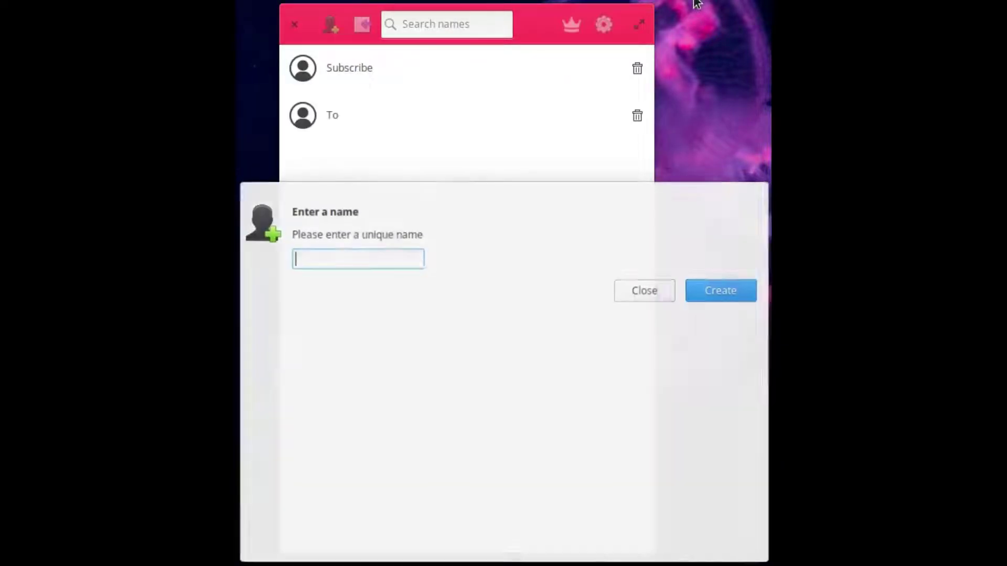
- Add Pizza, Loving and Nerd as further names
{"action": "type", "text": "Pizza"}
{"action": "key", "text": "Return"}
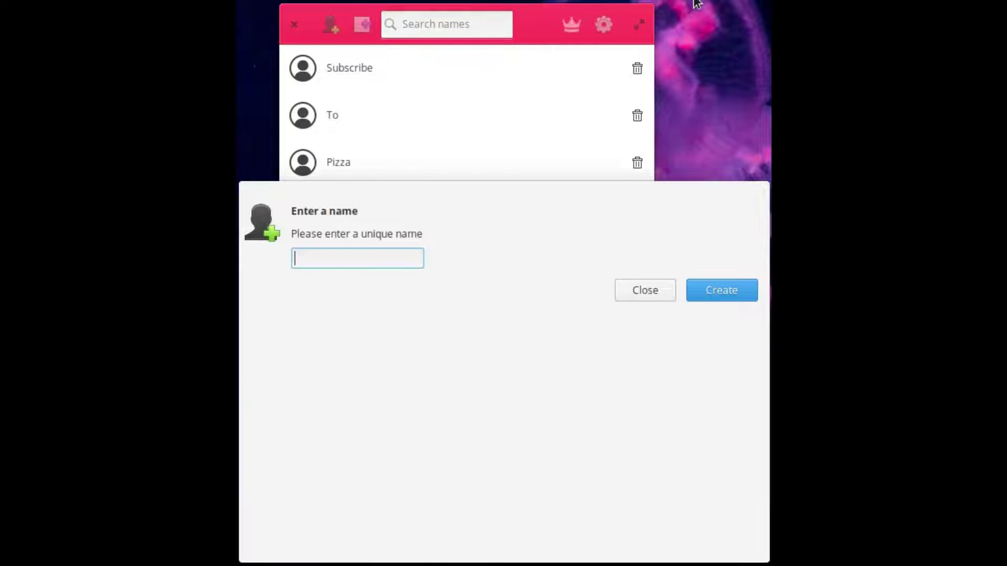
{"action": "type", "text": "Loving"}
{"action": "key", "text": "Return"}
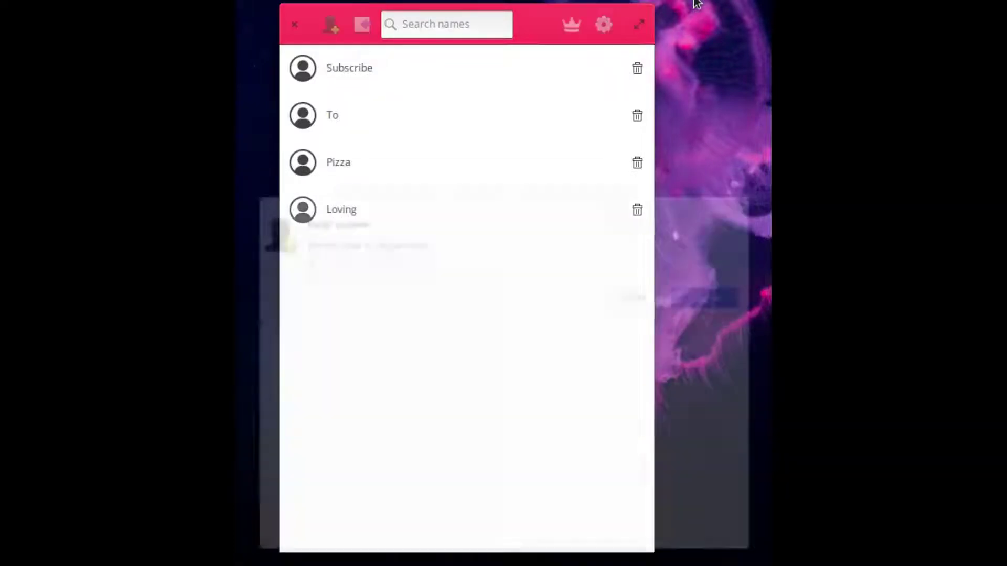
{"action": "type", "text": "Nerd"}
{"action": "key", "text": "Return"}
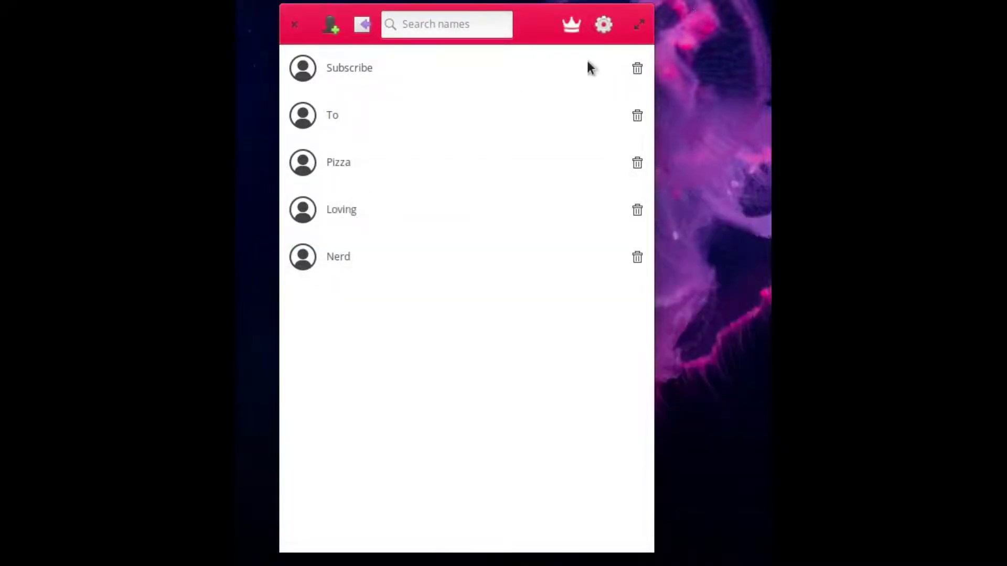
- View the Lottery shortcut cheatsheet, via the gear and Ctrl+H, and dismiss it
{"action": "left_click", "coordinate": [603, 24]}
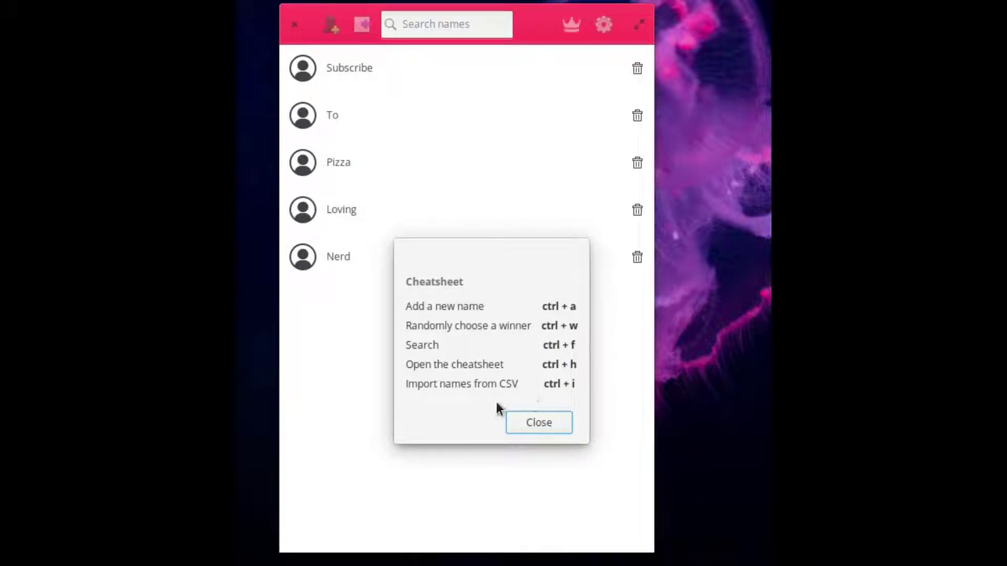
{"action": "left_click", "coordinate": [550, 423]}
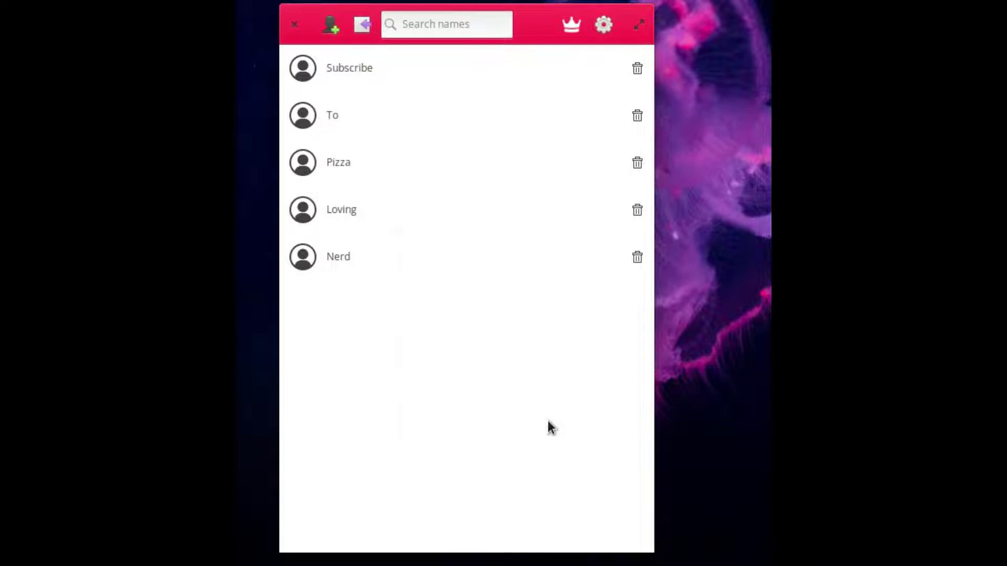
{"action": "key", "text": "ctrl+h"}
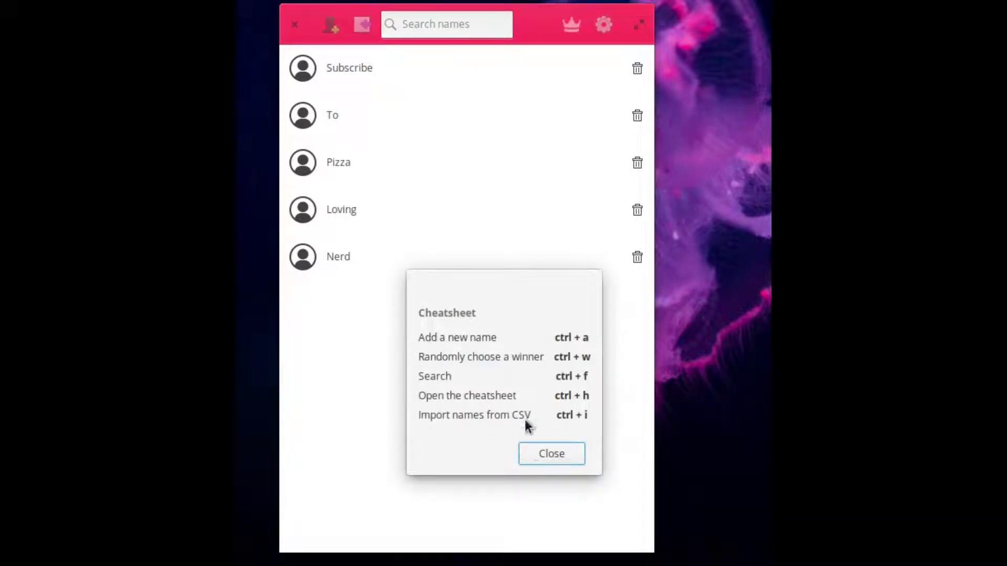
{"action": "left_click", "coordinate": [556, 454]}
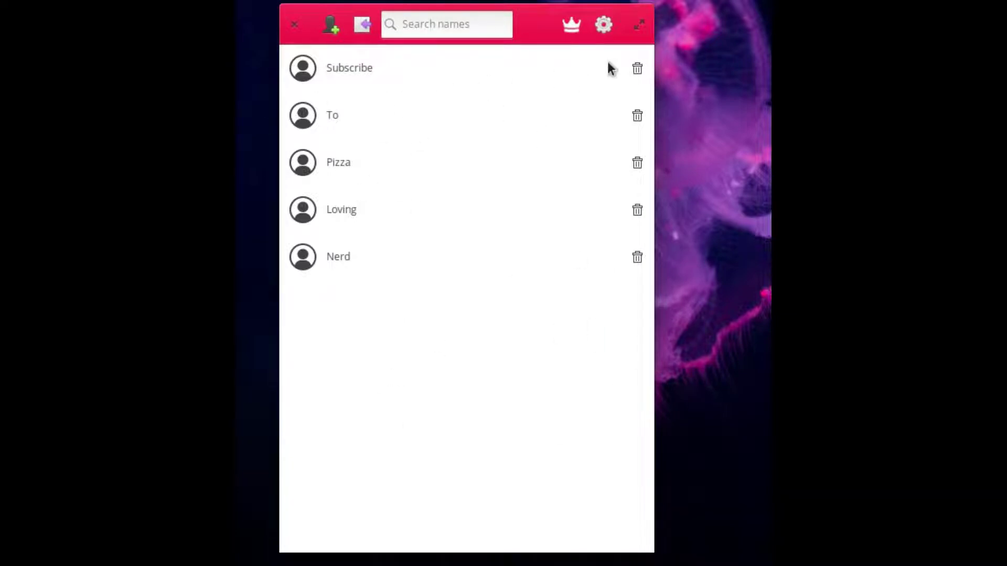
- Draw a random winner, To, return to the names list, and close Lottery
{"action": "left_click", "coordinate": [573, 30]}
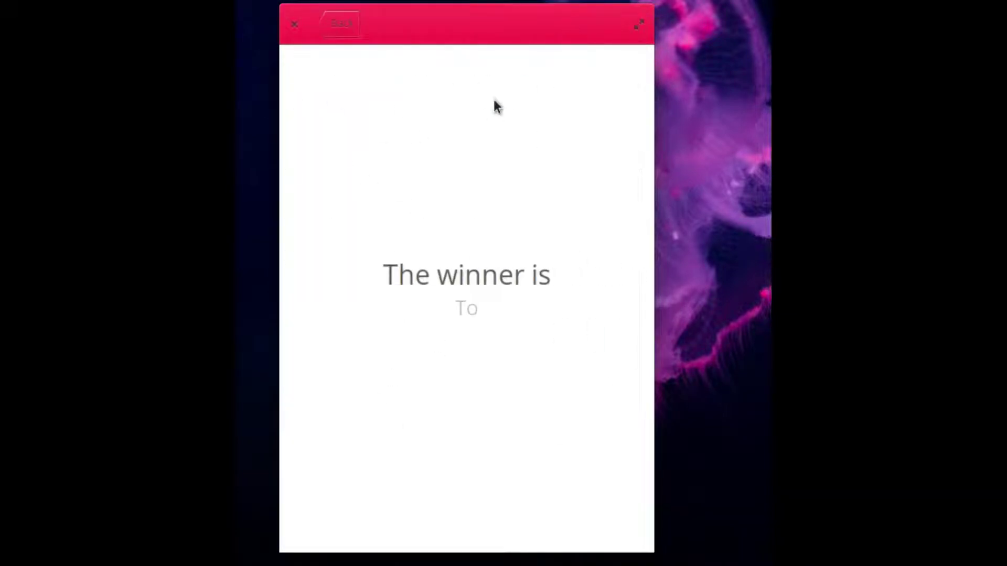
{"action": "left_click", "coordinate": [345, 36]}
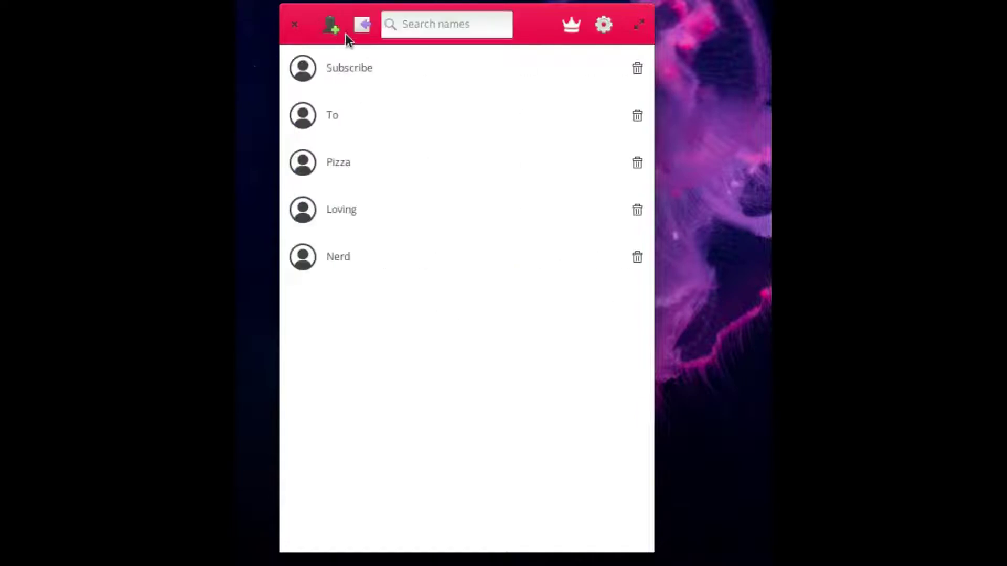
{"action": "left_click_drag", "start_coordinate": [309, 15], "coordinate": [287, 7]}
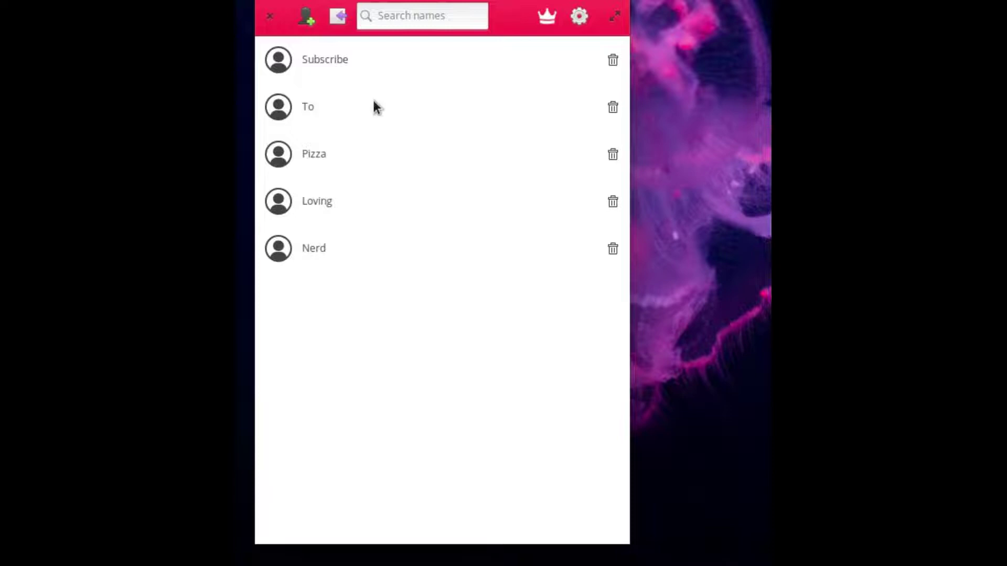
{"action": "left_click", "coordinate": [270, 17]}
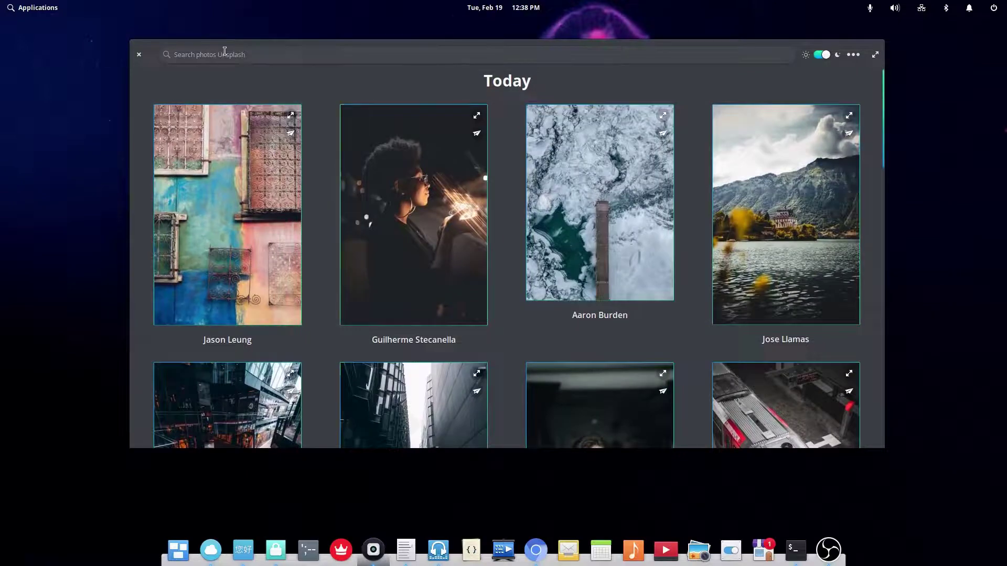
- Set the blue-lit boots photo, then the cloudy sunset landscape, as wallpaper
{"action": "scroll", "coordinate": [512, 341], "scroll_direction": "down", "scroll_amount": 5}
{"action": "scroll", "coordinate": [464, 207], "scroll_direction": "down", "scroll_amount": 5}
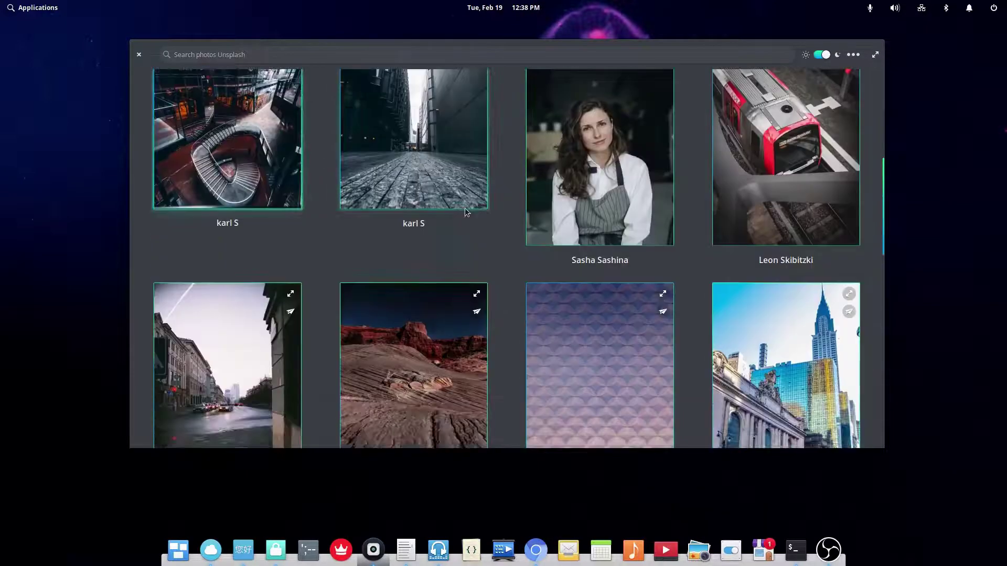
{"action": "scroll", "coordinate": [483, 235], "scroll_direction": "up", "scroll_amount": 10}
{"action": "scroll", "coordinate": [482, 235], "scroll_direction": "down", "scroll_amount": 8}
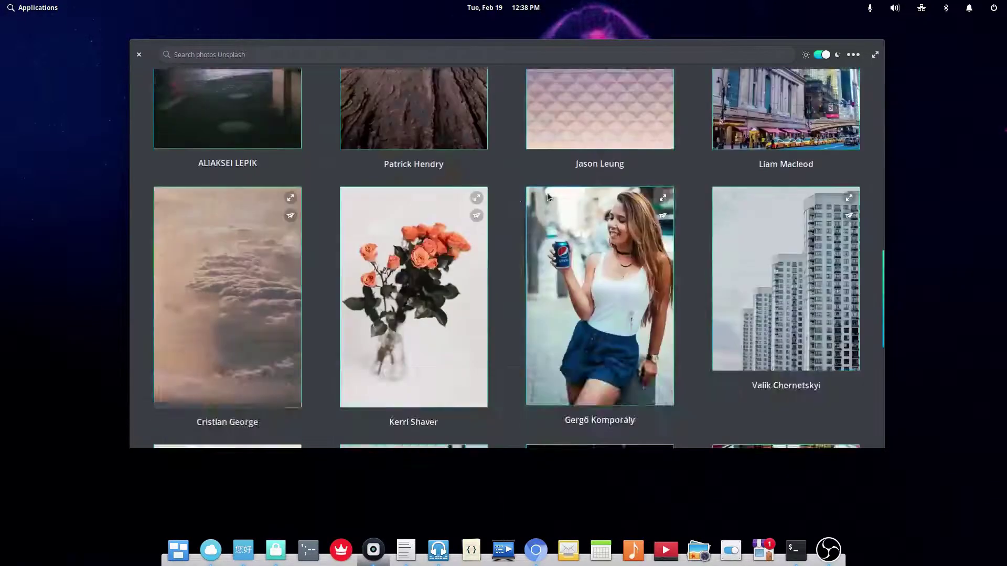
{"action": "scroll", "coordinate": [820, 238], "scroll_direction": "up", "scroll_amount": 8}
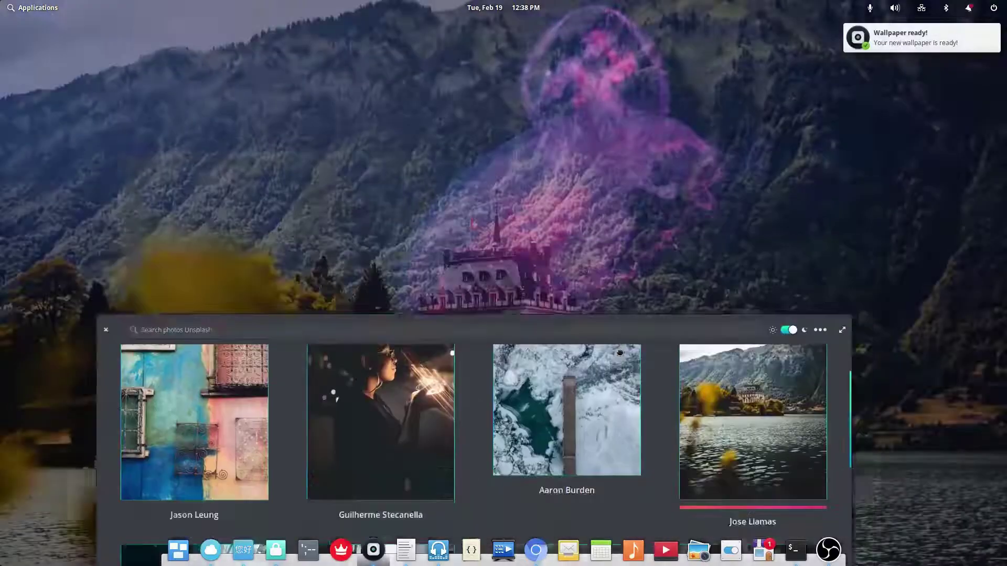
{"action": "scroll", "coordinate": [640, 313], "scroll_direction": "down", "scroll_amount": 10}
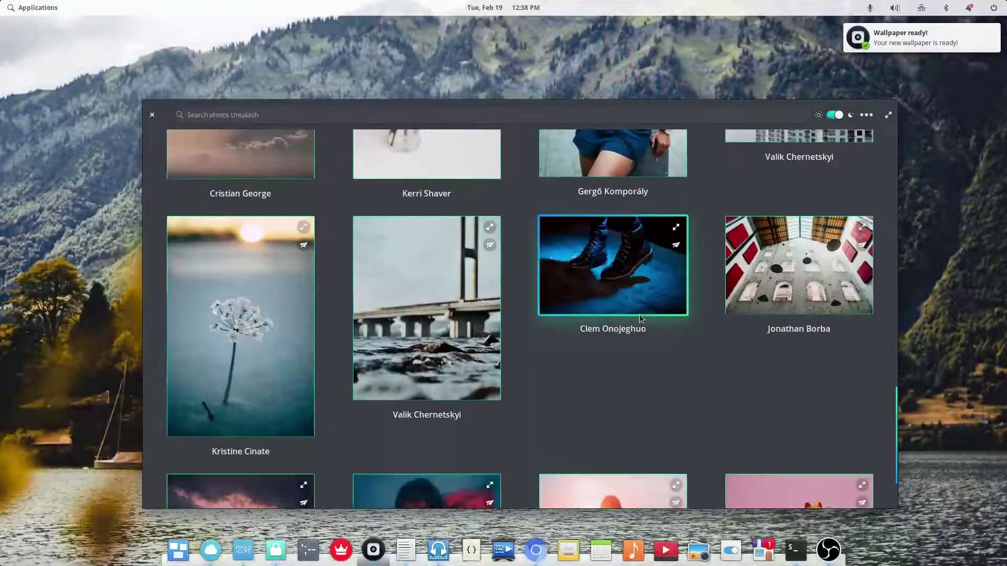
{"action": "scroll", "coordinate": [640, 313], "scroll_direction": "up", "scroll_amount": 3}
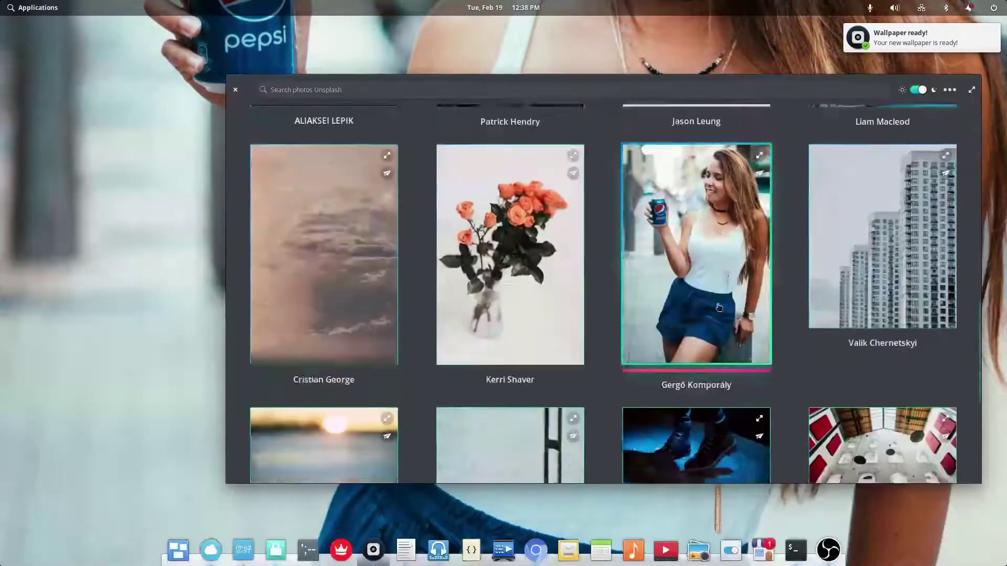
{"action": "scroll", "coordinate": [703, 300], "scroll_direction": "down", "scroll_amount": 5}
{"action": "left_click", "coordinate": [721, 123]}
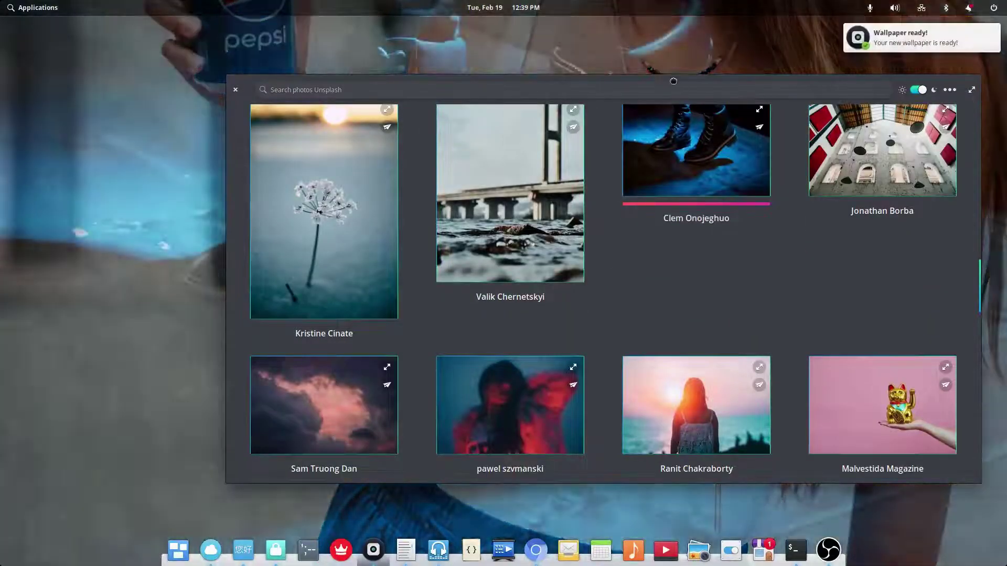
{"action": "scroll", "coordinate": [616, 256], "scroll_direction": "down", "scroll_amount": 15}
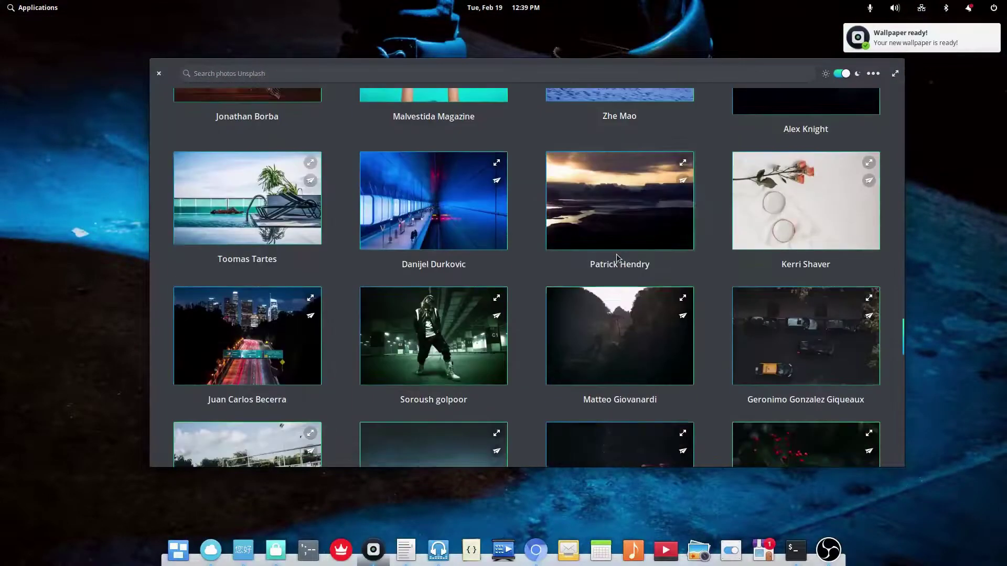
{"action": "left_click", "coordinate": [615, 254]}
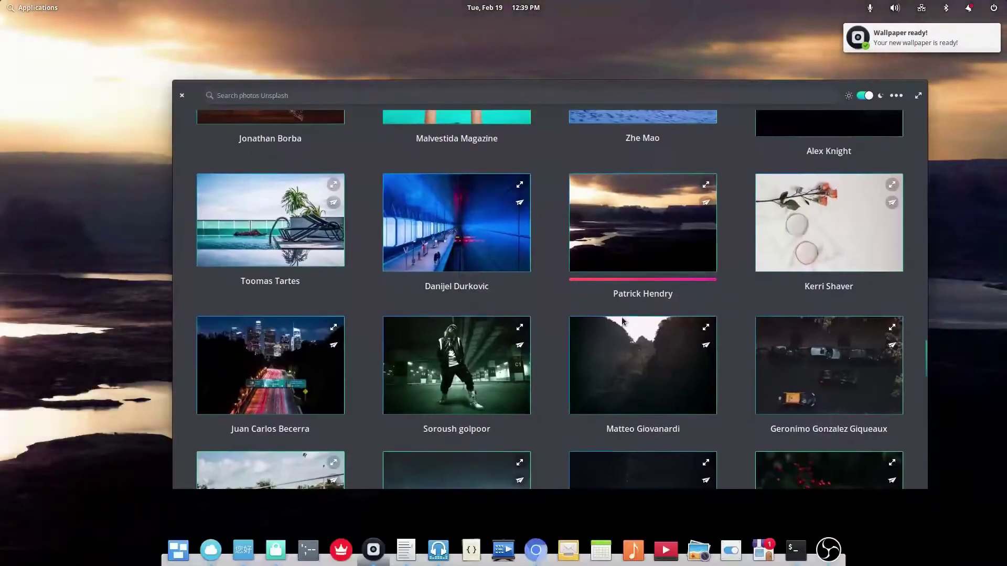
- Set the angular building photo, then the starry night mountain photo, as wallpaper
{"action": "scroll", "coordinate": [614, 251], "scroll_direction": "down", "scroll_amount": 10}
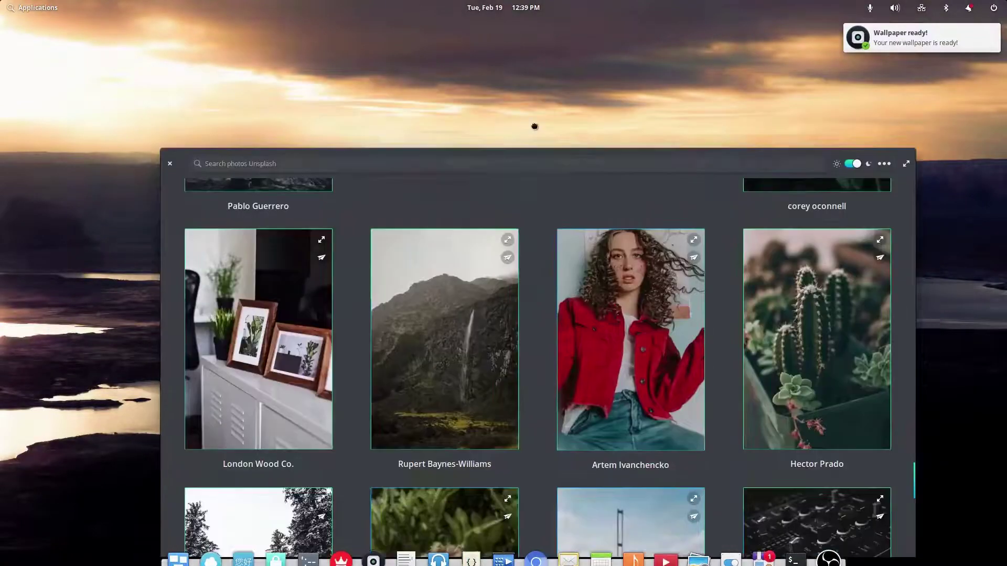
{"action": "scroll", "coordinate": [586, 315], "scroll_direction": "down", "scroll_amount": 10}
{"action": "scroll", "coordinate": [602, 291], "scroll_direction": "down", "scroll_amount": 15}
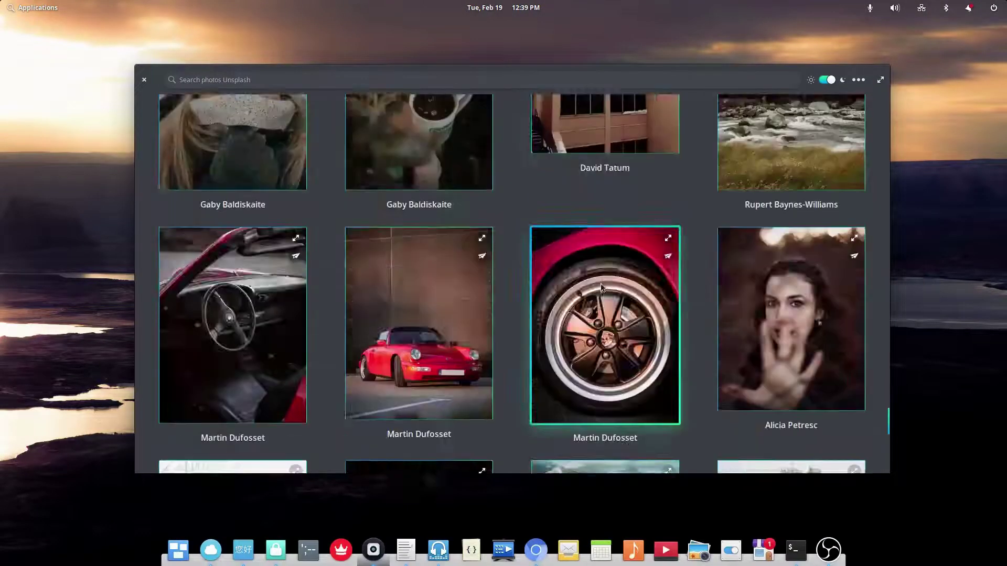
{"action": "scroll", "coordinate": [667, 318], "scroll_direction": "down", "scroll_amount": 15}
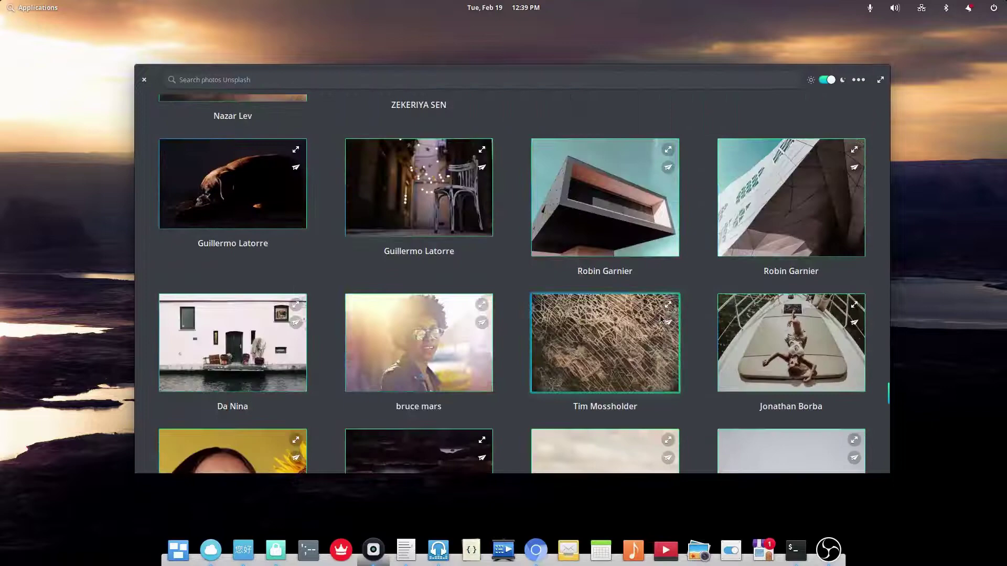
{"action": "left_click", "coordinate": [619, 210]}
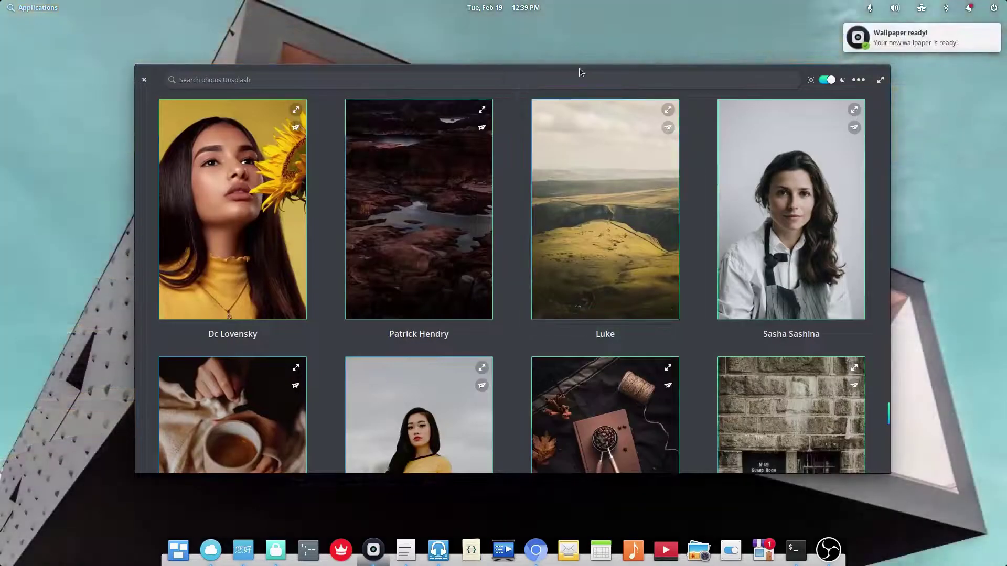
{"action": "scroll", "coordinate": [601, 223], "scroll_direction": "down", "scroll_amount": 3}
{"action": "scroll", "coordinate": [597, 222], "scroll_direction": "down", "scroll_amount": 8}
{"action": "scroll", "coordinate": [598, 222], "scroll_direction": "up", "scroll_amount": 5}
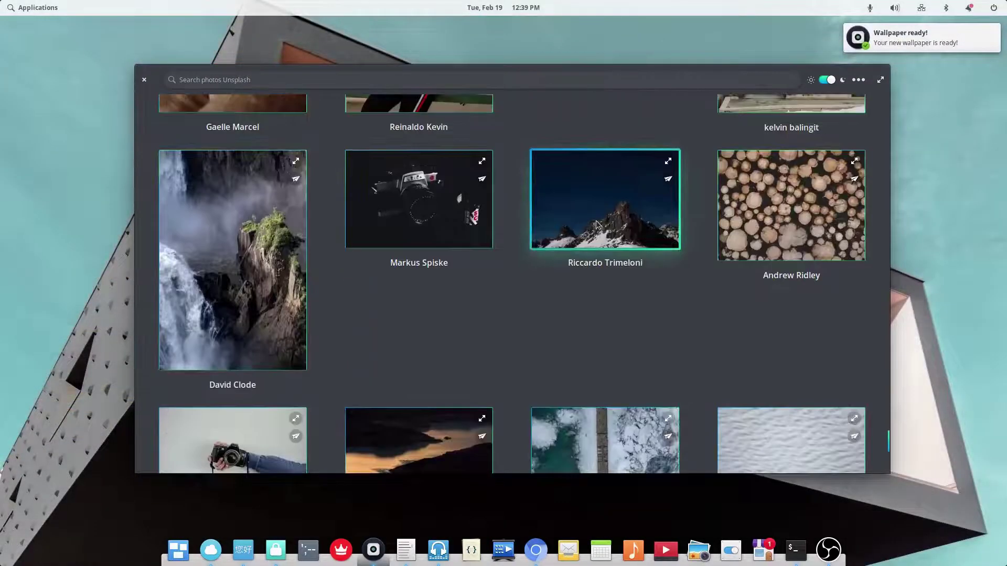
{"action": "left_click", "coordinate": [597, 222]}
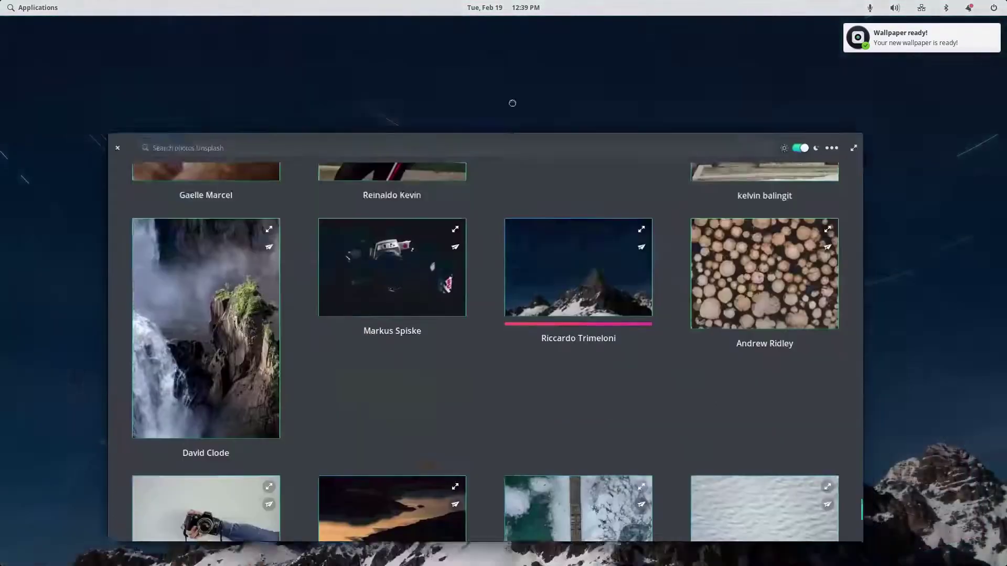
{"action": "scroll", "coordinate": [604, 315], "scroll_direction": "down", "scroll_amount": 5}
{"action": "scroll", "coordinate": [603, 304], "scroll_direction": "down", "scroll_amount": 10}
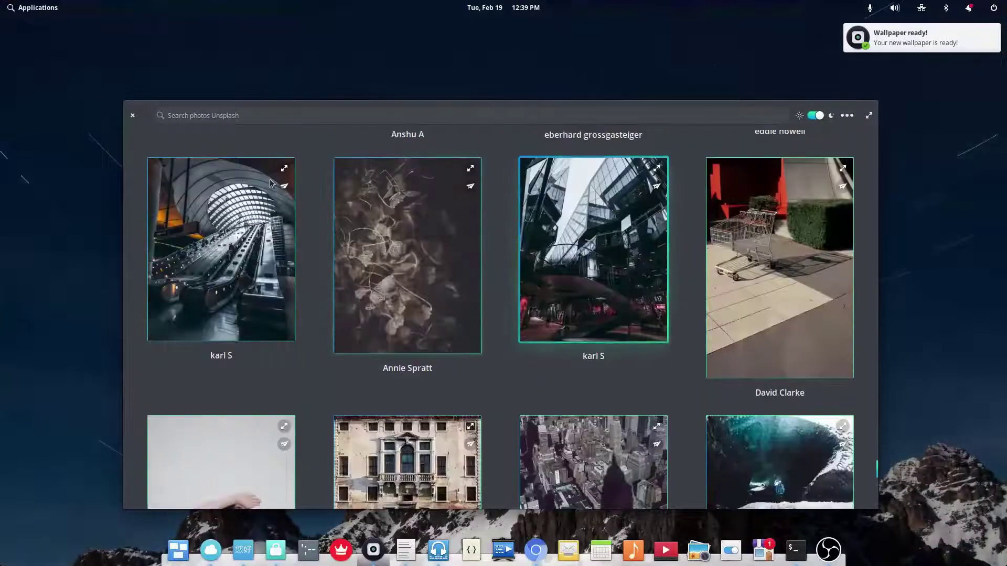
{"action": "left_click", "coordinate": [132, 116]}
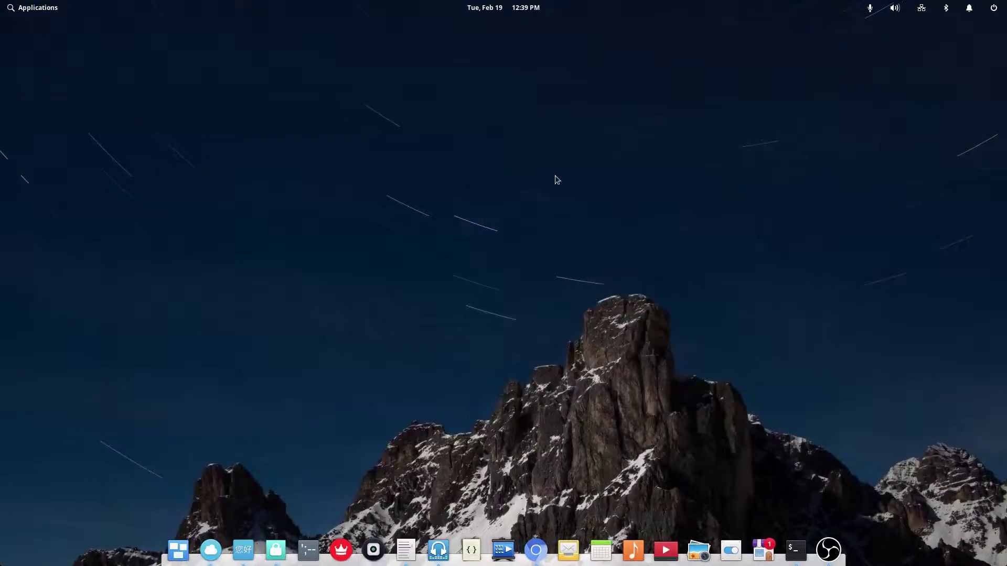
{"action": "left_click", "coordinate": [373, 550]}
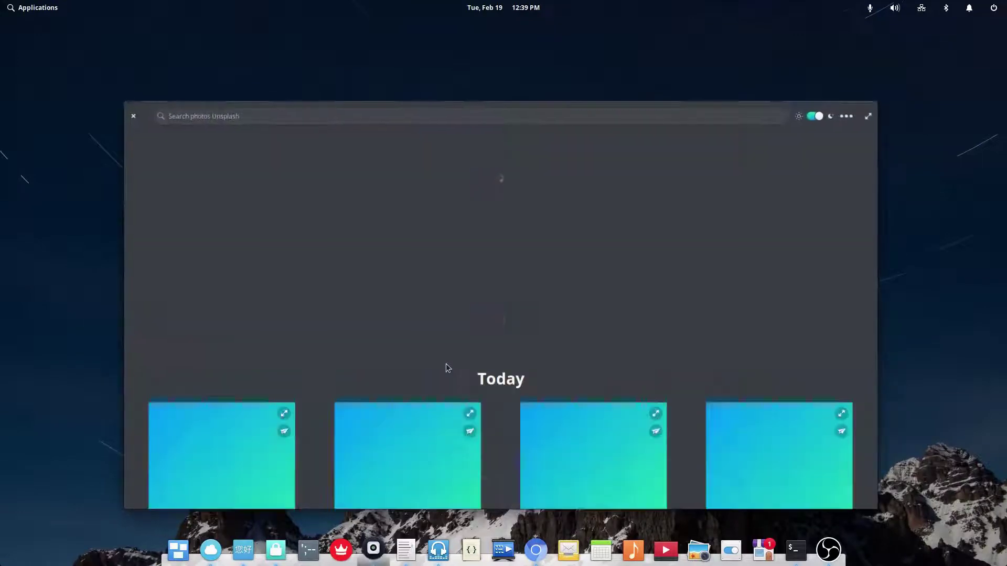
{"action": "left_click", "coordinate": [846, 116]}
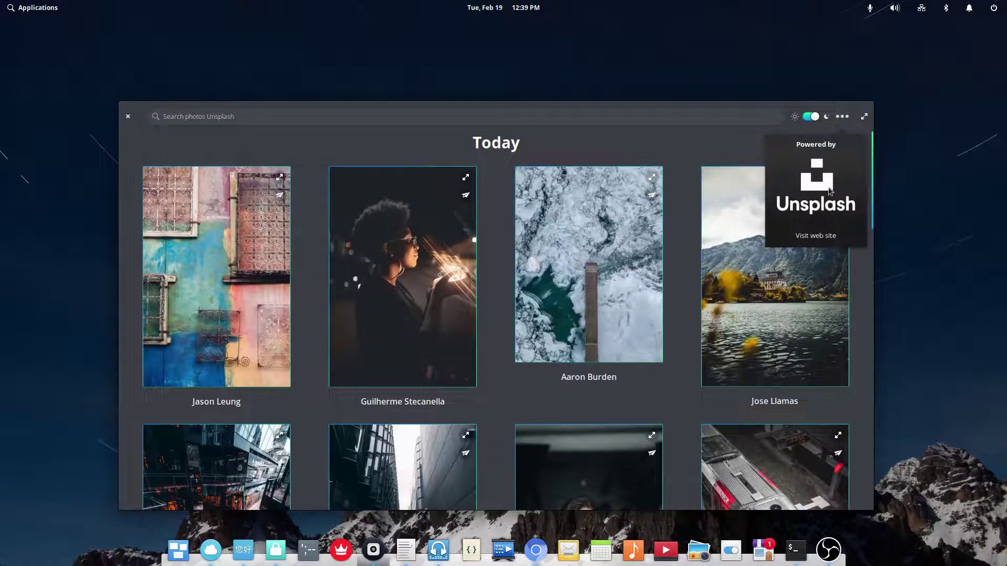
{"action": "left_click", "coordinate": [128, 116]}
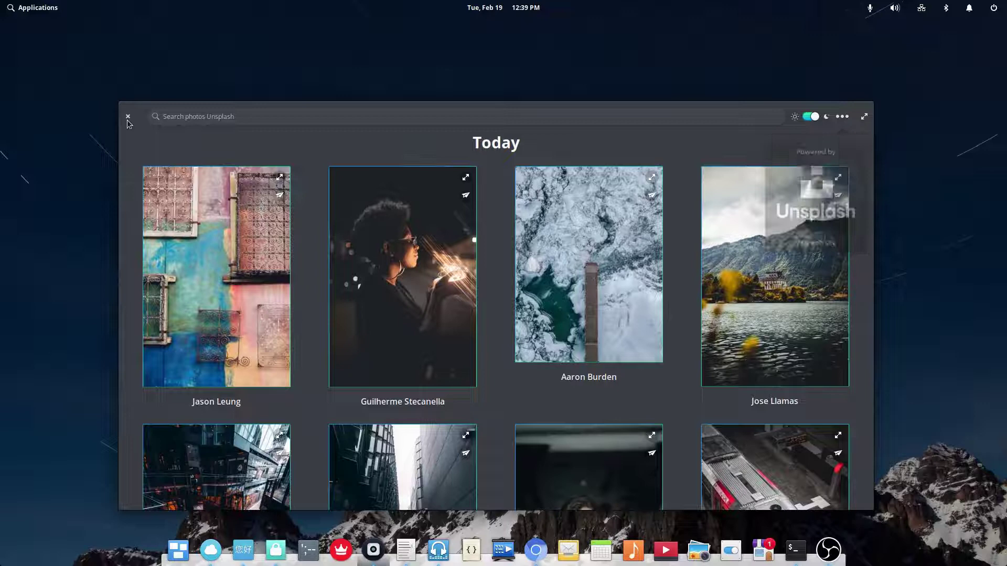
{"action": "left_click", "coordinate": [128, 116]}
{"action": "left_click", "coordinate": [407, 551]}
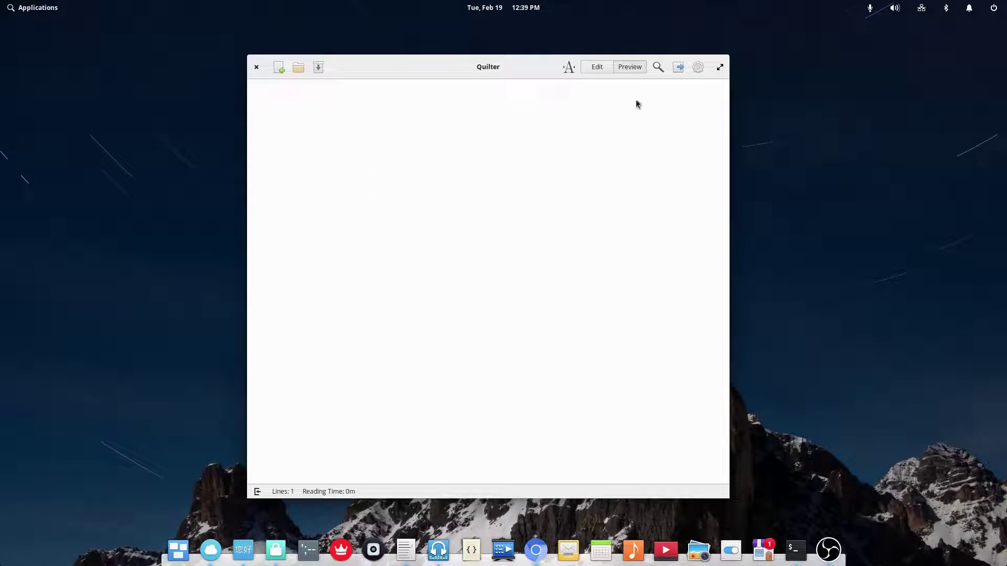
- Write a '# Lol' heading, check it in Preview, then return to editing
{"action": "left_click", "coordinate": [608, 68]}
{"action": "type", "text": "Lol"}
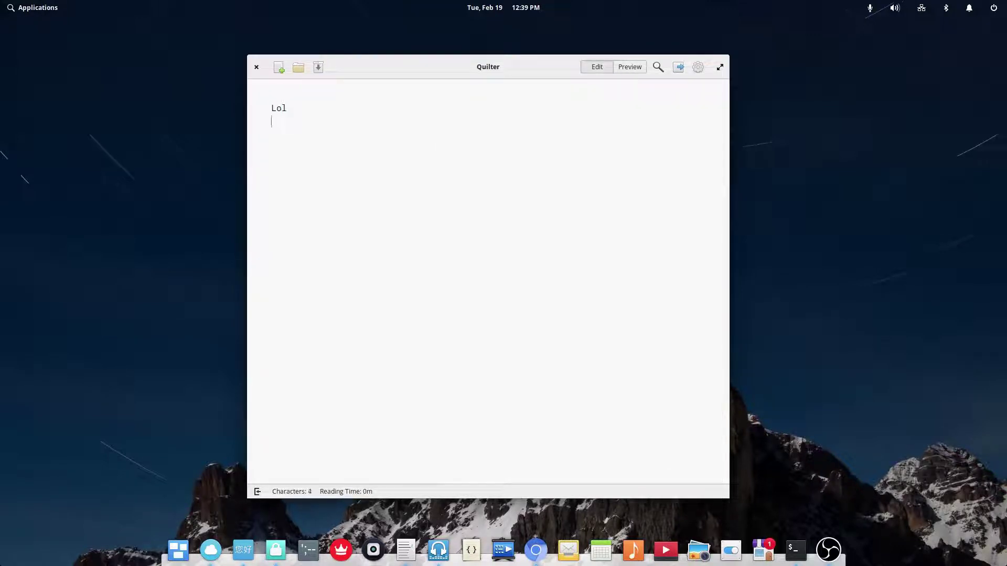
{"action": "type", "text": "#"}
{"action": "left_click", "coordinate": [643, 66]}
{"action": "left_click", "coordinate": [603, 69]}
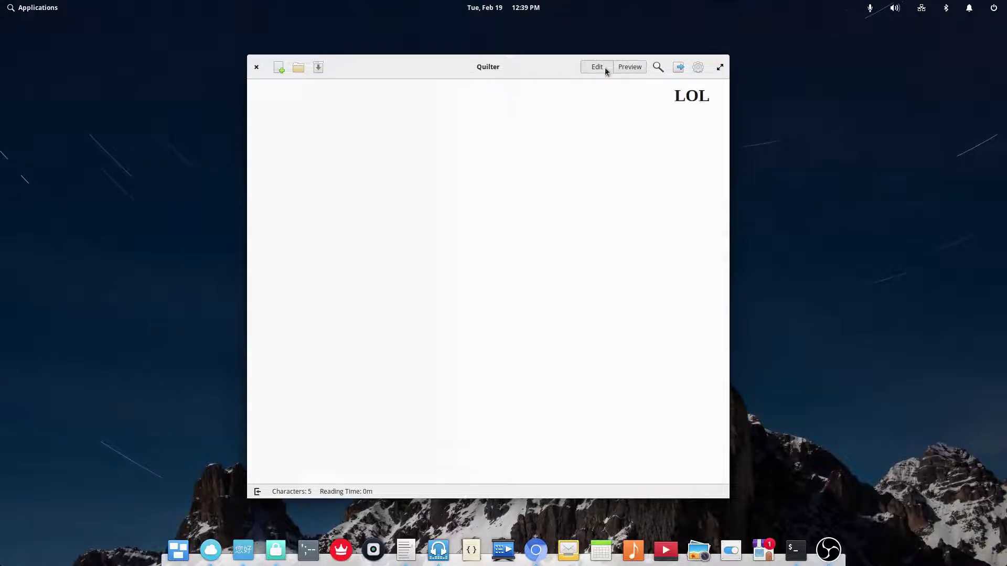
- Switch the editor theme to dark, then to sepia
{"action": "left_click", "coordinate": [698, 67]}
{"action": "left_click", "coordinate": [704, 96]}
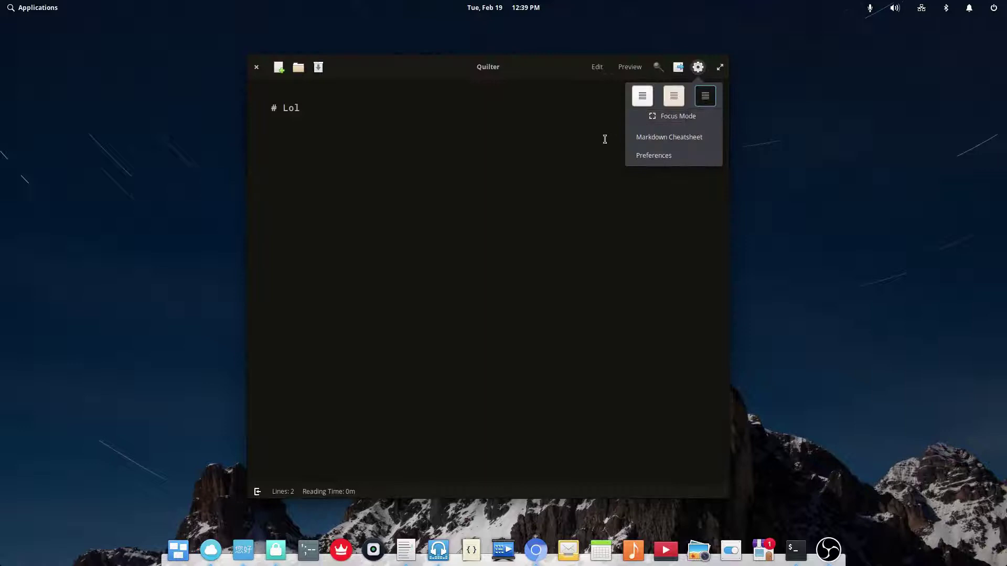
{"action": "left_click", "coordinate": [674, 102]}
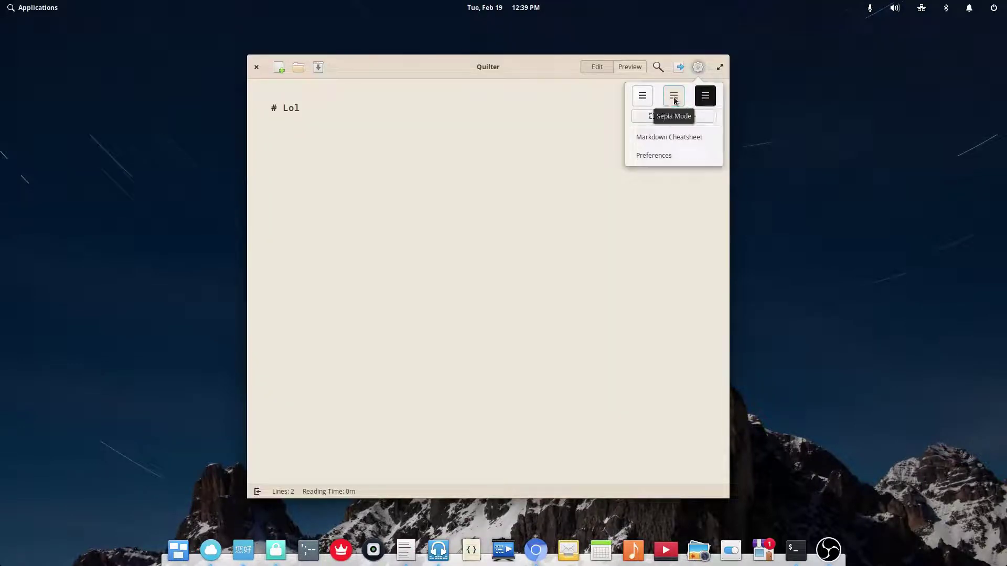
- Return to the dark theme and review the cheatsheet's Links & Special and Tables help
{"action": "left_click", "coordinate": [709, 97]}
{"action": "left_click", "coordinate": [669, 137]}
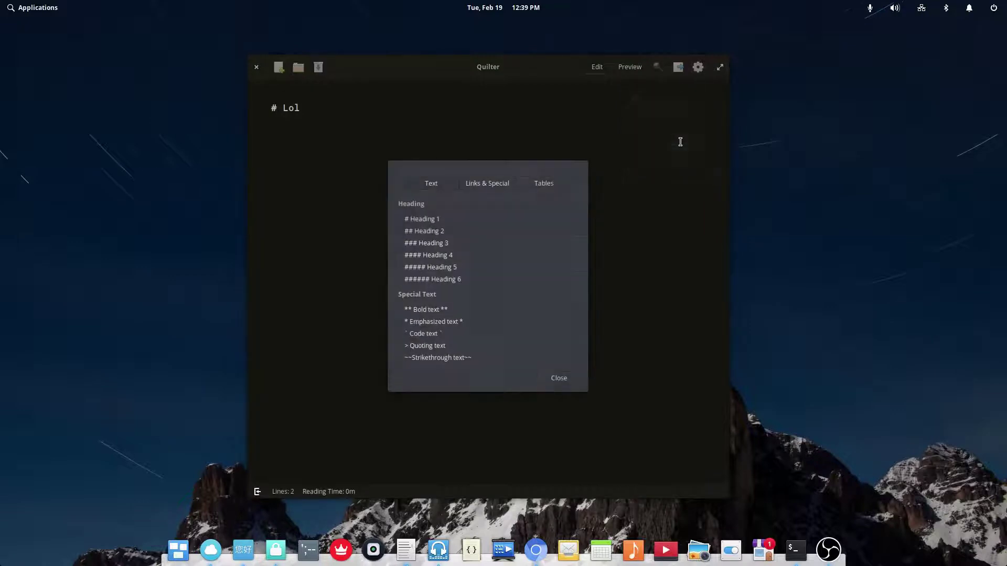
{"action": "left_click", "coordinate": [477, 189]}
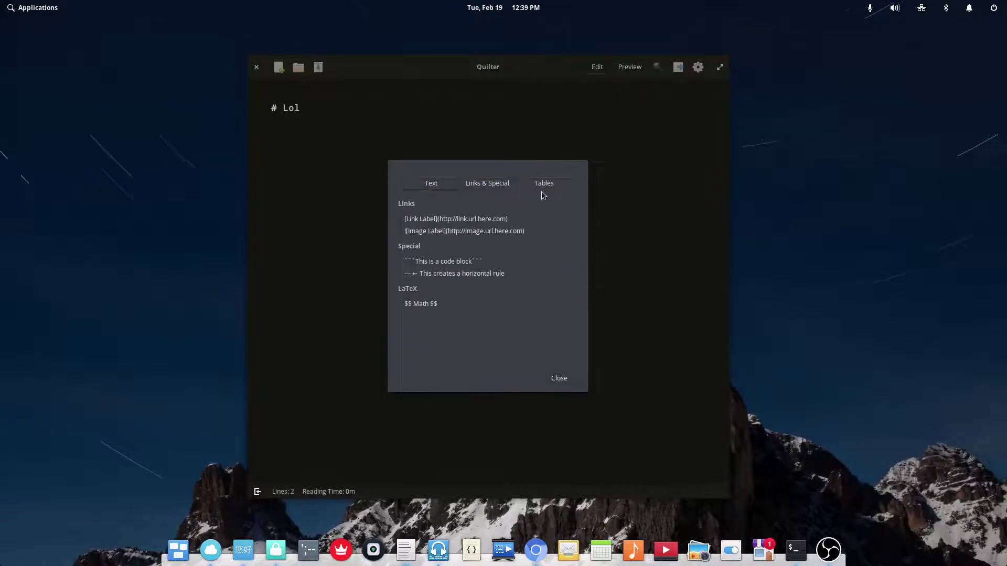
{"action": "left_click", "coordinate": [545, 183]}
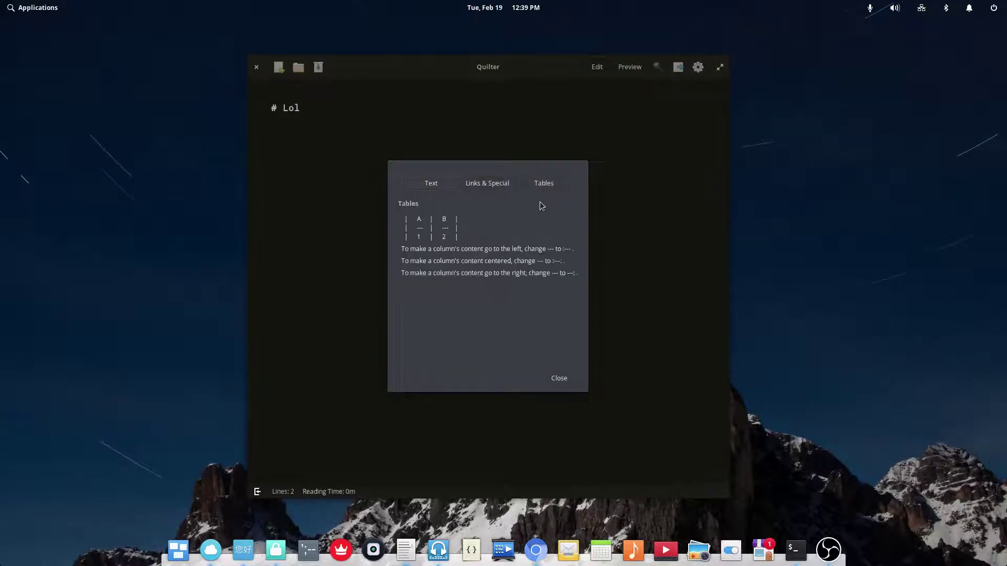
{"action": "left_click", "coordinate": [556, 378]}
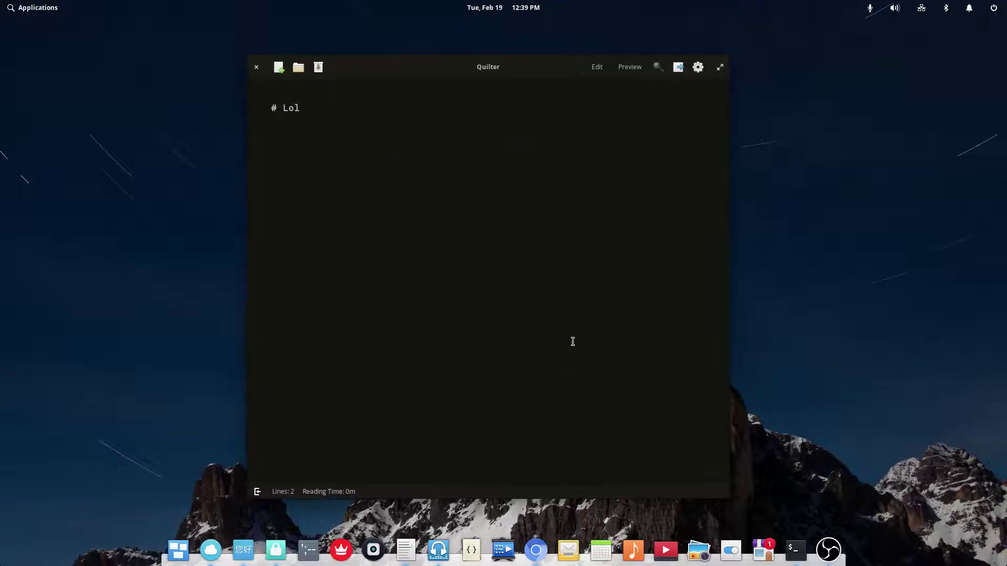
- Show the find-text bar and peek at the export options
{"action": "left_click", "coordinate": [657, 68]}
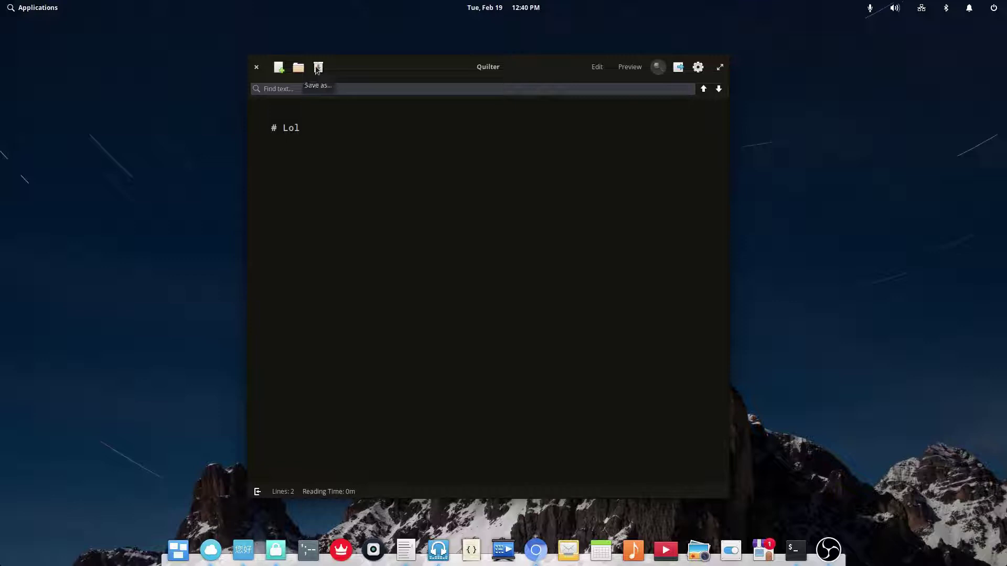
{"action": "left_click", "coordinate": [699, 70]}
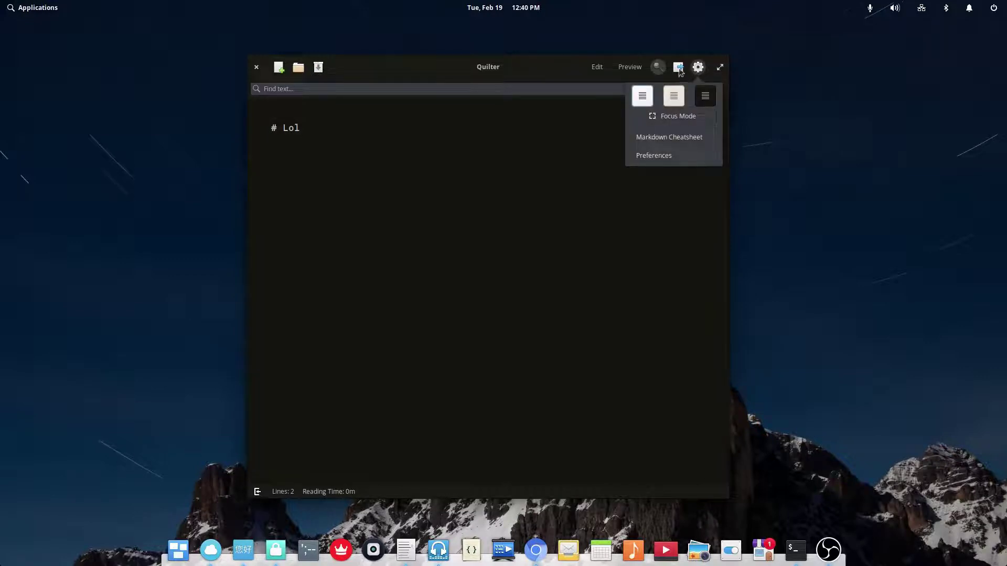
{"action": "left_click", "coordinate": [678, 69]}
{"action": "left_click", "coordinate": [676, 65]}
{"action": "left_click", "coordinate": [702, 72]}
- Open Quilter's Preferences from the gear menu
{"action": "left_click", "coordinate": [702, 73]}
{"action": "left_click", "coordinate": [695, 68]}
{"action": "left_click", "coordinate": [697, 67]}
{"action": "left_click", "coordinate": [661, 156]}
- On the Interface tab, toggle Focus Mode on and off repeatedly, leaving it off
{"action": "left_click", "coordinate": [502, 182]}
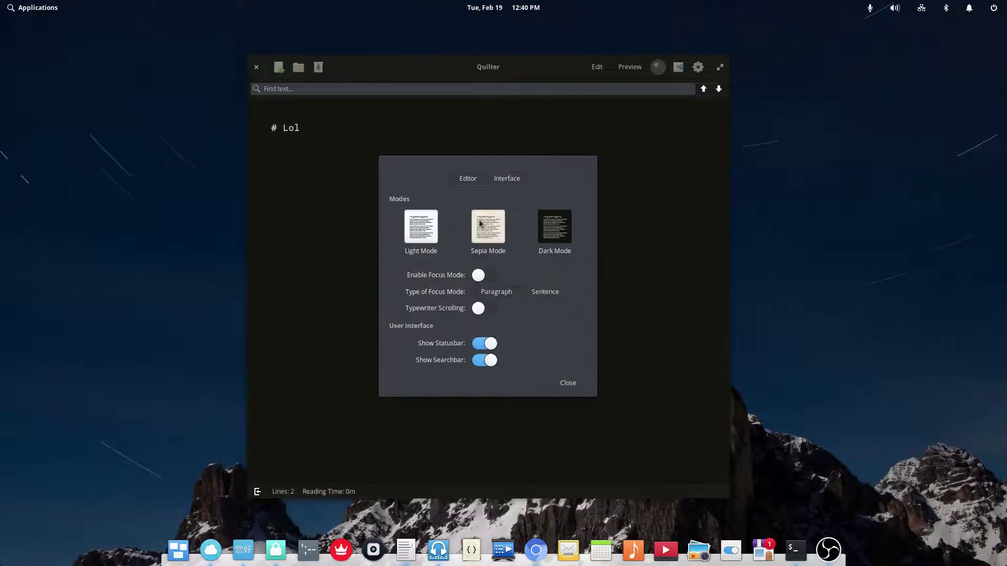
{"action": "left_click", "coordinate": [487, 280]}
{"action": "left_click", "coordinate": [487, 279]}
{"action": "left_click", "coordinate": [487, 279]}
{"action": "left_click", "coordinate": [487, 279]}
{"action": "left_click", "coordinate": [487, 279]}
{"action": "left_click", "coordinate": [487, 280]}
- Try Typewriter Scrolling and hiding the status bar, restoring both afterwards
{"action": "left_click", "coordinate": [480, 312]}
{"action": "left_click", "coordinate": [481, 312]}
{"action": "left_click", "coordinate": [484, 348]}
{"action": "left_click", "coordinate": [484, 349]}
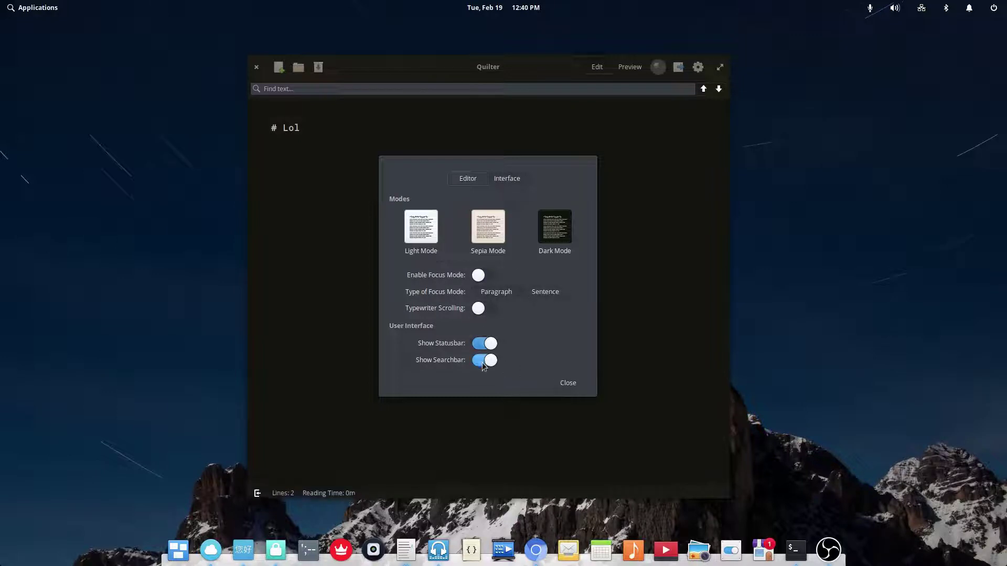
- Close Preferences and start a new empty document
{"action": "left_click", "coordinate": [557, 384]}
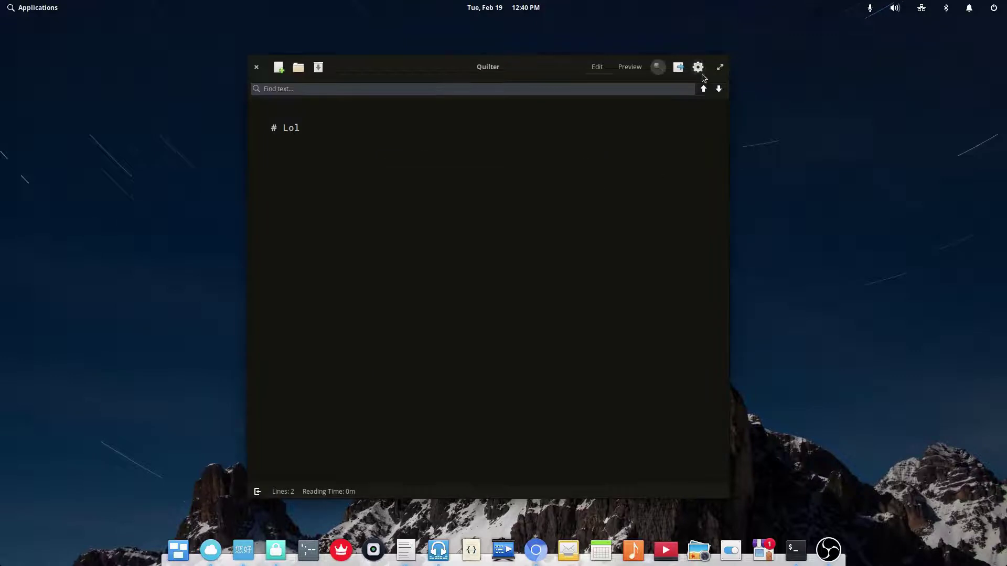
{"action": "left_click", "coordinate": [698, 67]}
{"action": "left_click", "coordinate": [669, 73]}
{"action": "left_click", "coordinate": [278, 68]}
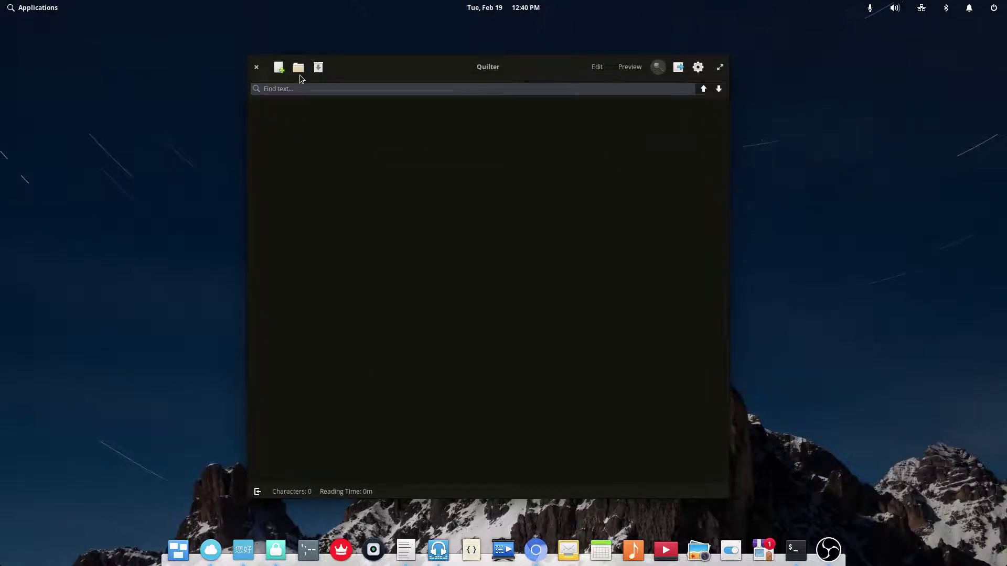
- Bring up the Open dialog and the Save as dialog, cancelling both
{"action": "left_click", "coordinate": [298, 67]}
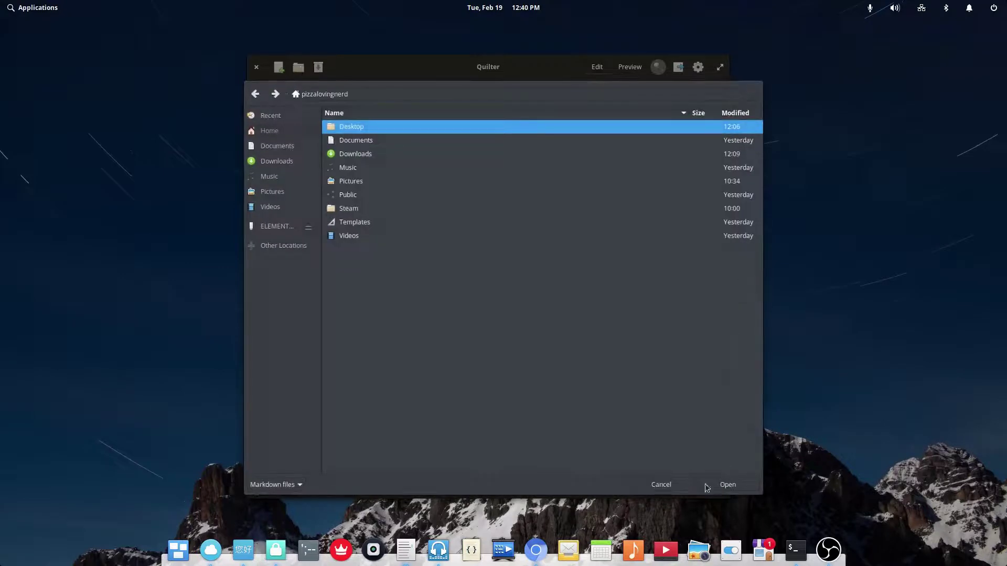
{"action": "left_click", "coordinate": [660, 484]}
{"action": "left_click", "coordinate": [318, 68]}
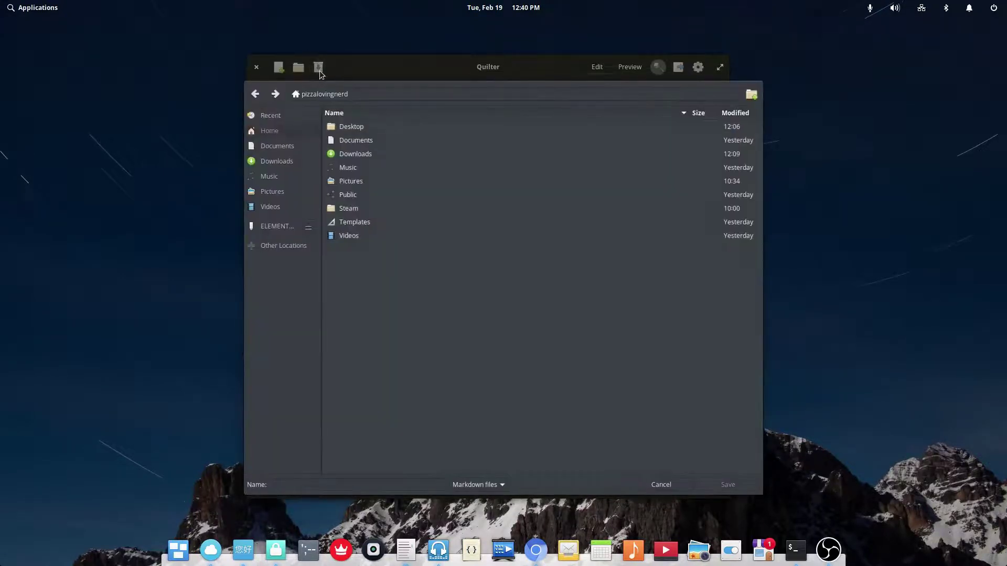
{"action": "left_click", "coordinate": [660, 486]}
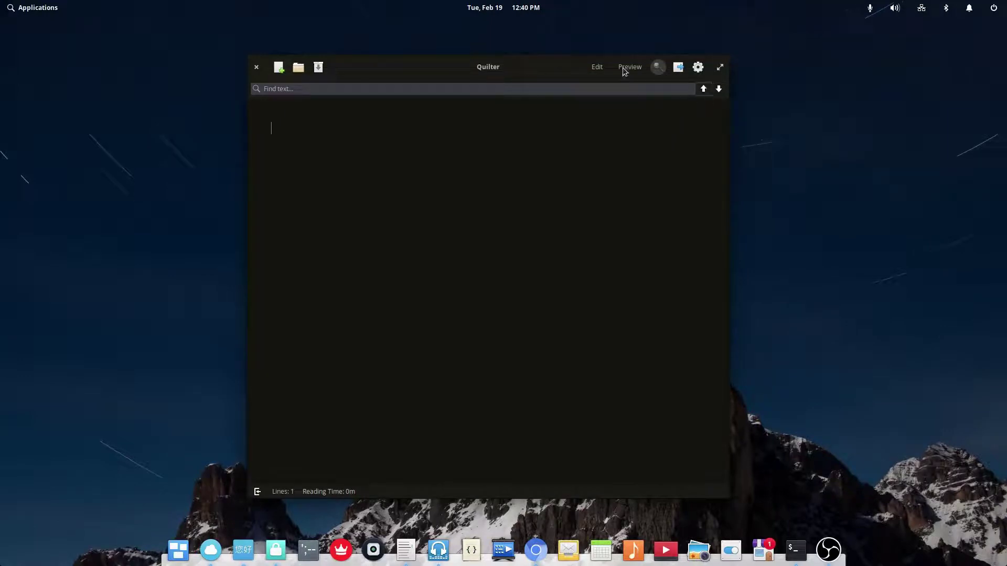
- Cycle the editor through sepia, light and dark themes, repositioning the window
{"action": "left_click_drag", "start_coordinate": [400, 74], "coordinate": [277, 84]}
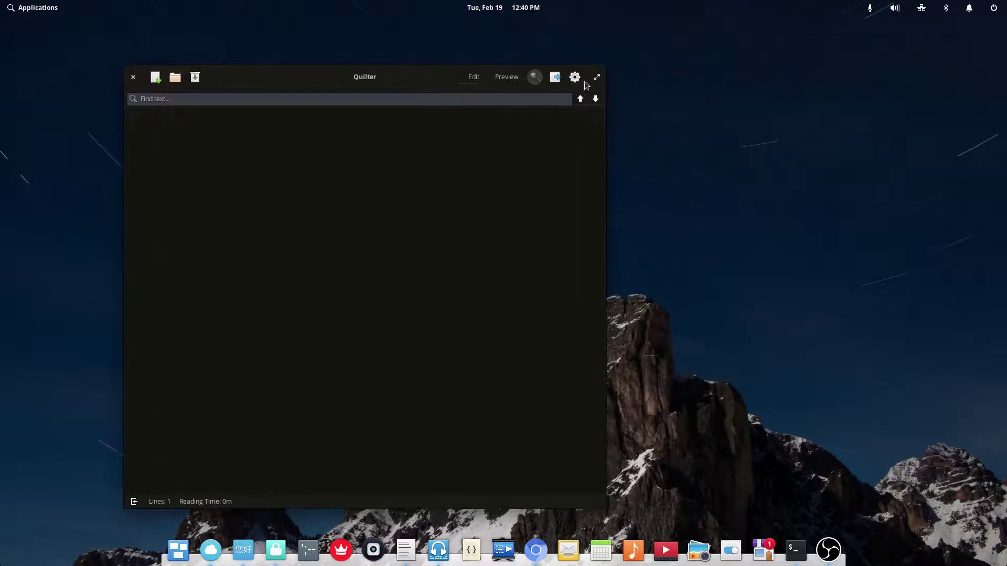
{"action": "left_click", "coordinate": [575, 77]}
{"action": "left_click", "coordinate": [550, 104]}
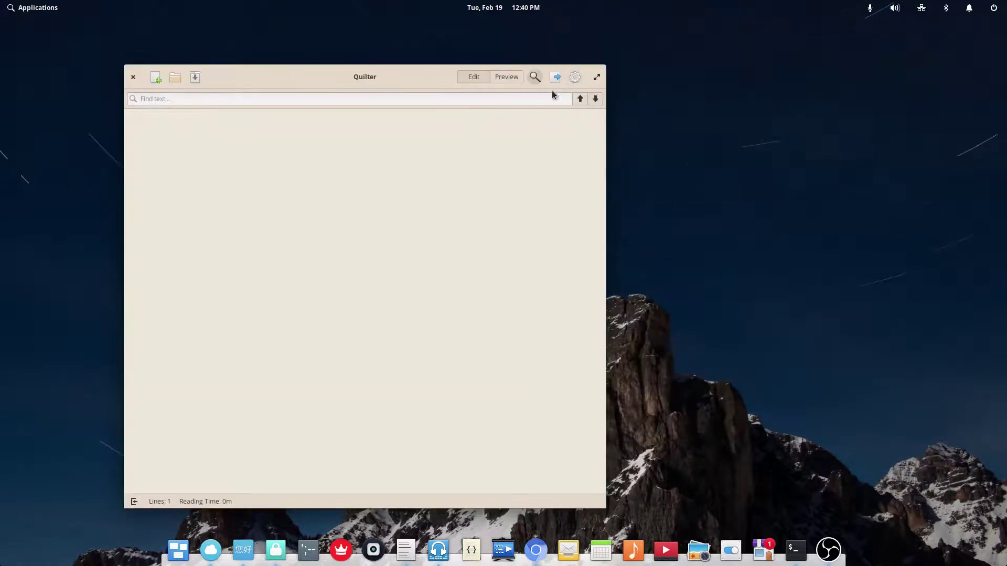
{"action": "left_click", "coordinate": [576, 77]}
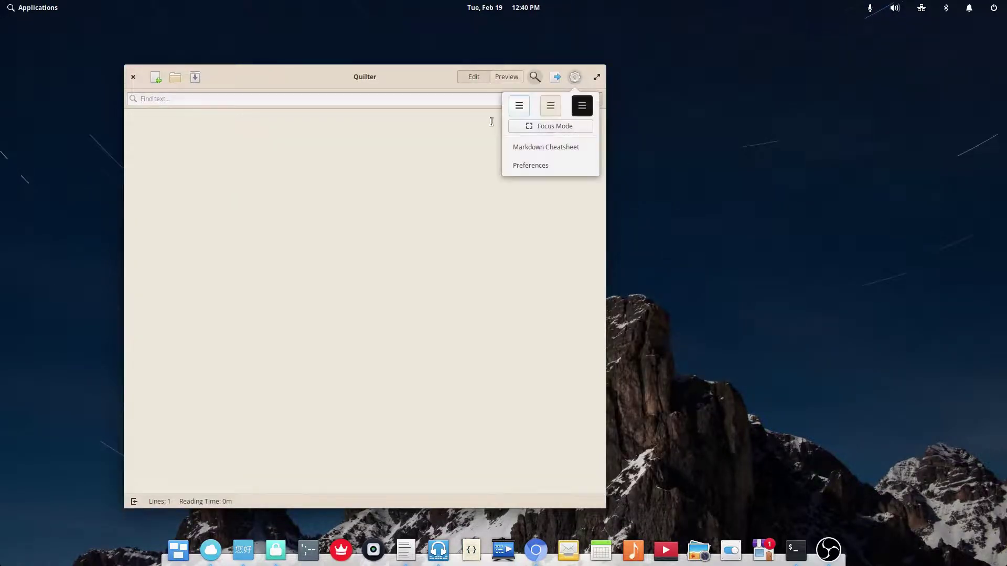
{"action": "left_click", "coordinate": [520, 105]}
{"action": "left_click", "coordinate": [582, 108]}
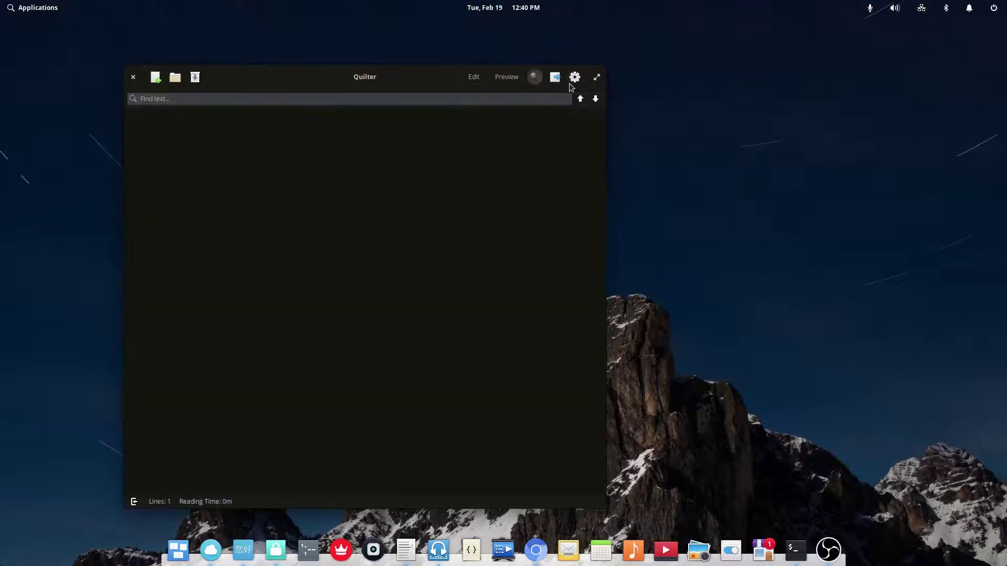
{"action": "left_click", "coordinate": [575, 77]}
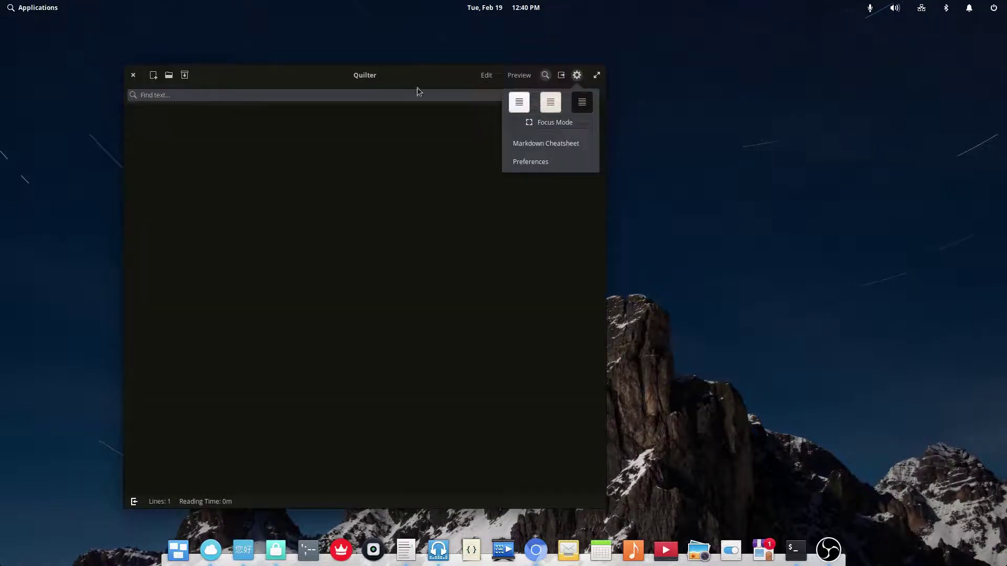
{"action": "left_click", "coordinate": [378, 83]}
{"action": "left_click_drag", "start_coordinate": [377, 83], "coordinate": [617, 84]}
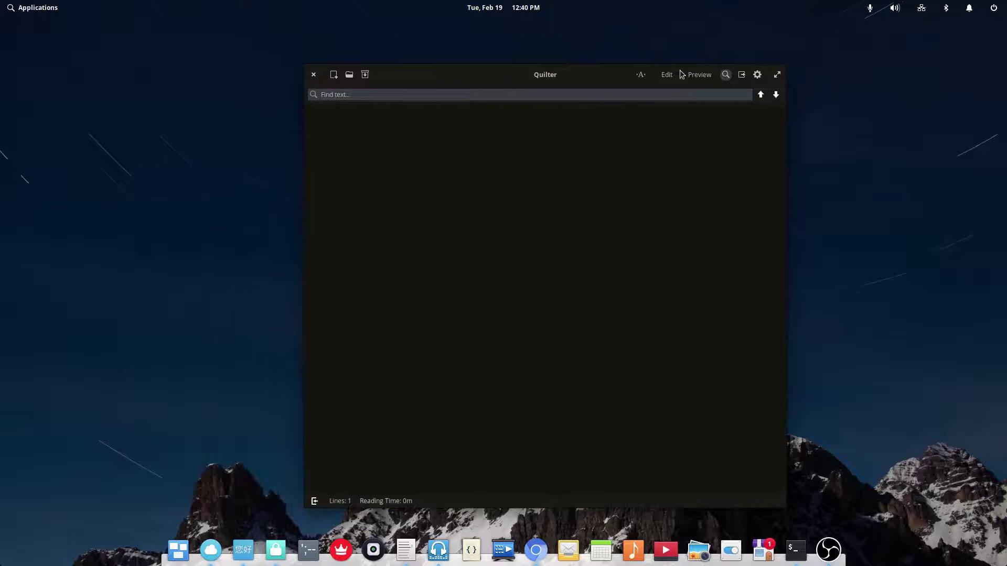
- Pick a font from the ·A· menu, then type a '# Test' heading and preview it
{"action": "left_click", "coordinate": [640, 74]}
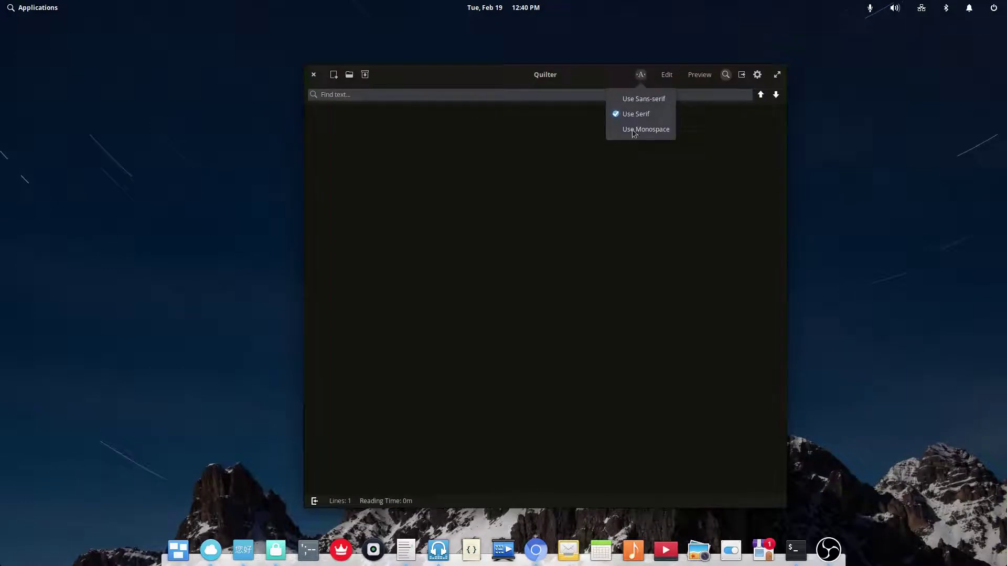
{"action": "left_click", "coordinate": [635, 130]}
{"action": "left_click", "coordinate": [641, 75]}
{"action": "left_click", "coordinate": [663, 90]}
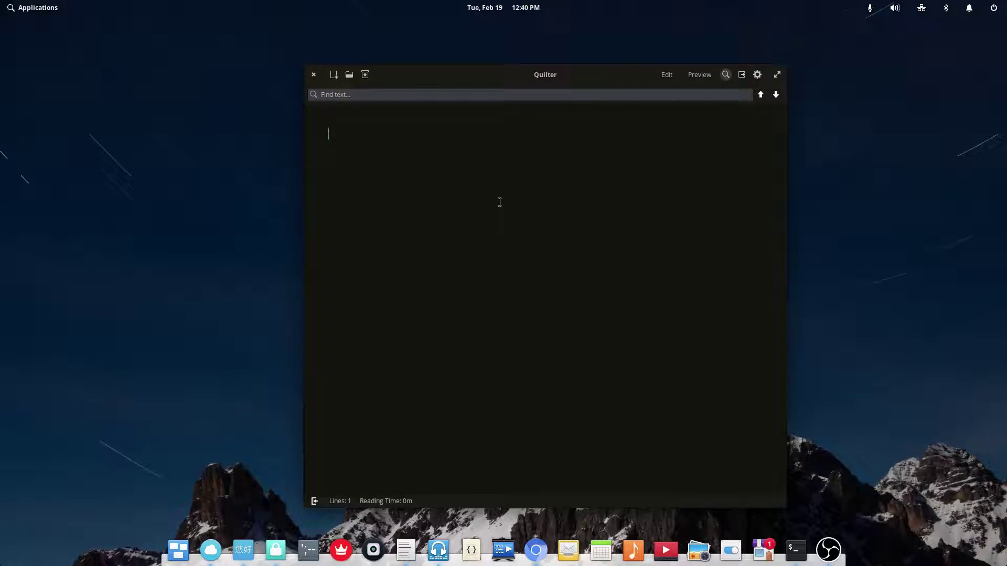
{"action": "type", "text": "# Test"}
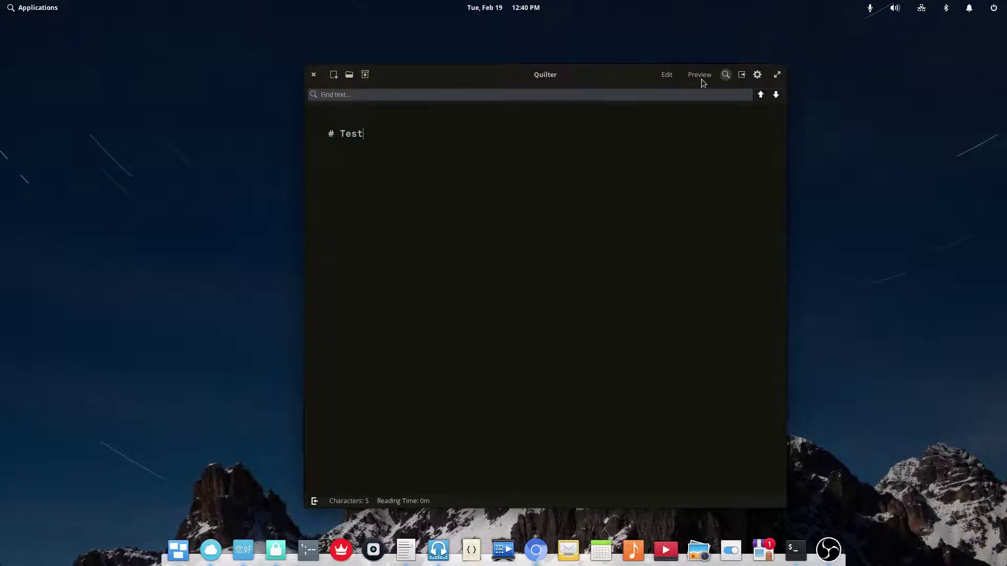
{"action": "left_click", "coordinate": [703, 82]}
- Render the Test heading in Sans-serif, serif and Monospace, then close Quilter
{"action": "left_click", "coordinate": [640, 74]}
{"action": "left_click", "coordinate": [639, 98]}
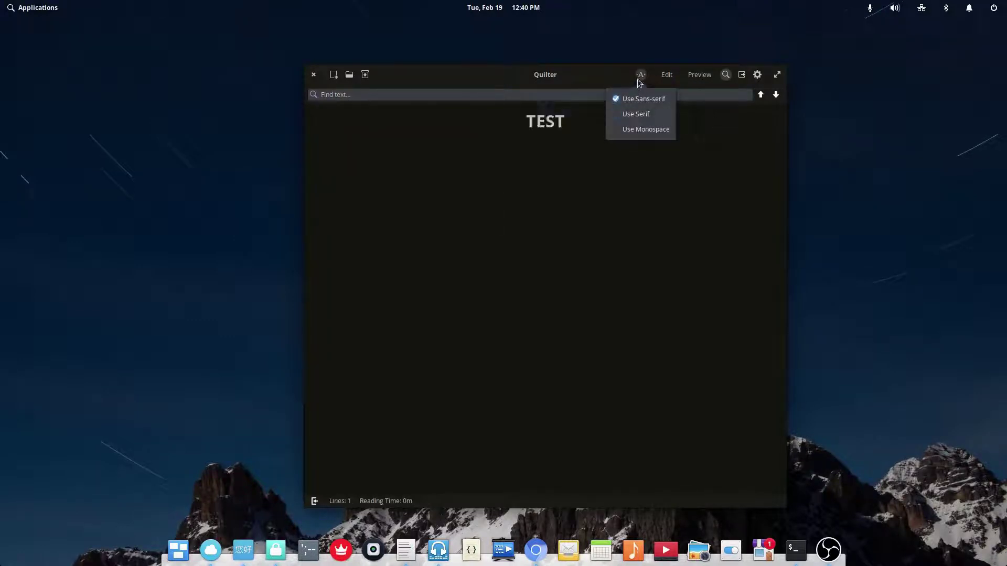
{"action": "left_click", "coordinate": [632, 114]}
{"action": "left_click", "coordinate": [635, 130]}
{"action": "left_click", "coordinate": [625, 161]}
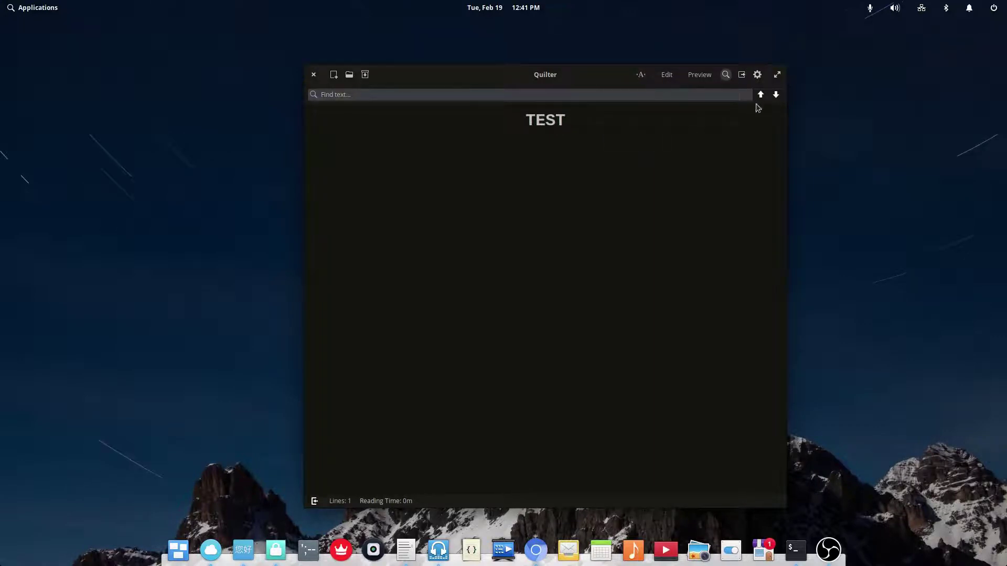
{"action": "left_click", "coordinate": [314, 76]}
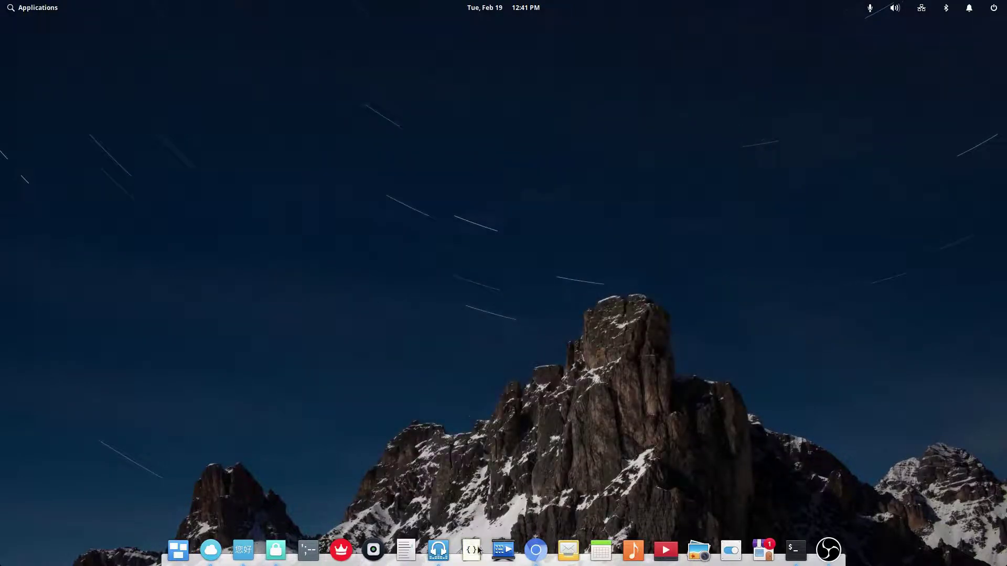
- Launch Melody and show the library window as an album grid
{"action": "left_click", "coordinate": [439, 549]}
{"action": "scroll", "coordinate": [483, 388], "scroll_direction": "up", "scroll_amount": 2}
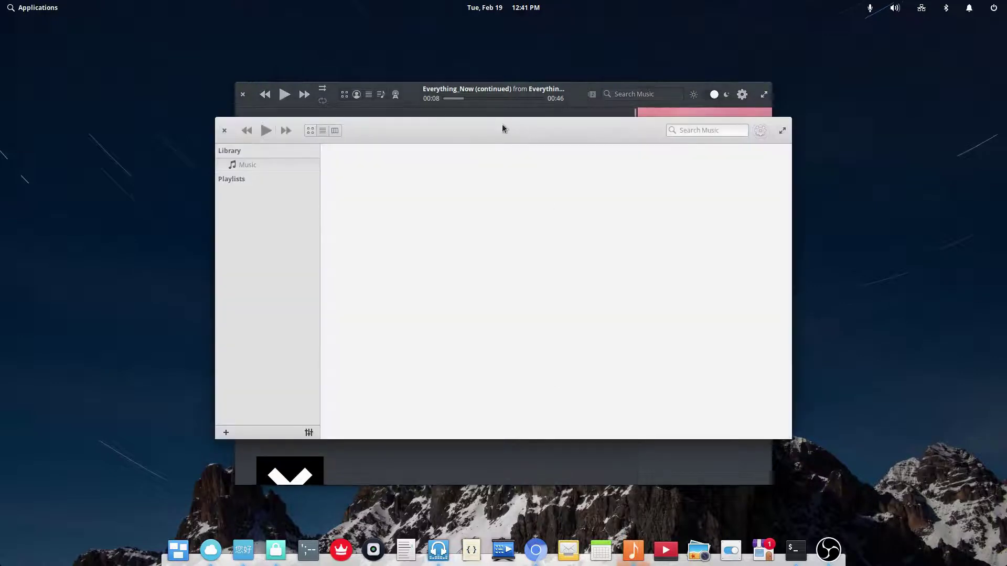
{"action": "left_click_drag", "start_coordinate": [503, 128], "coordinate": [645, 164]}
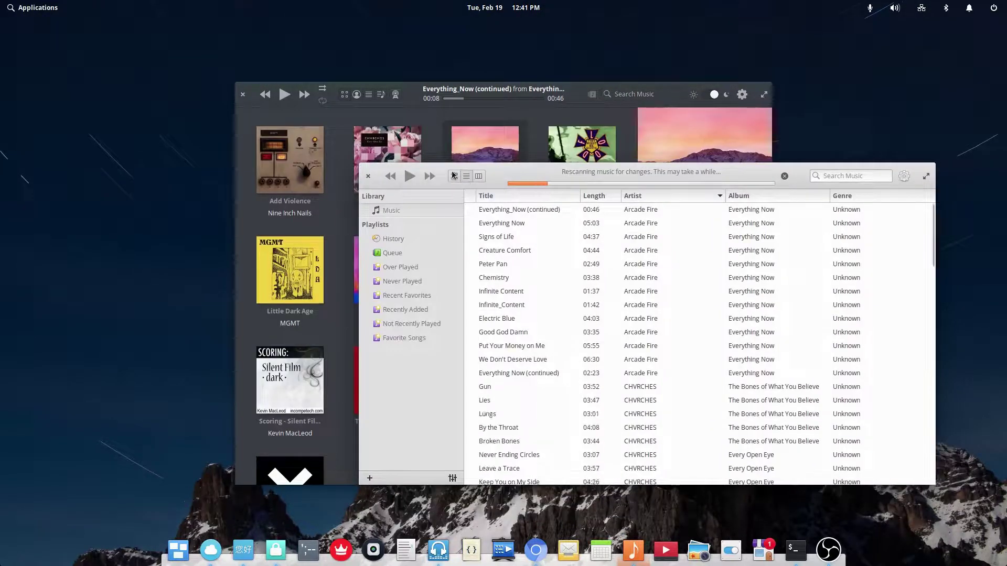
{"action": "left_click", "coordinate": [454, 176]}
{"action": "left_click_drag", "start_coordinate": [500, 181], "coordinate": [433, 166]}
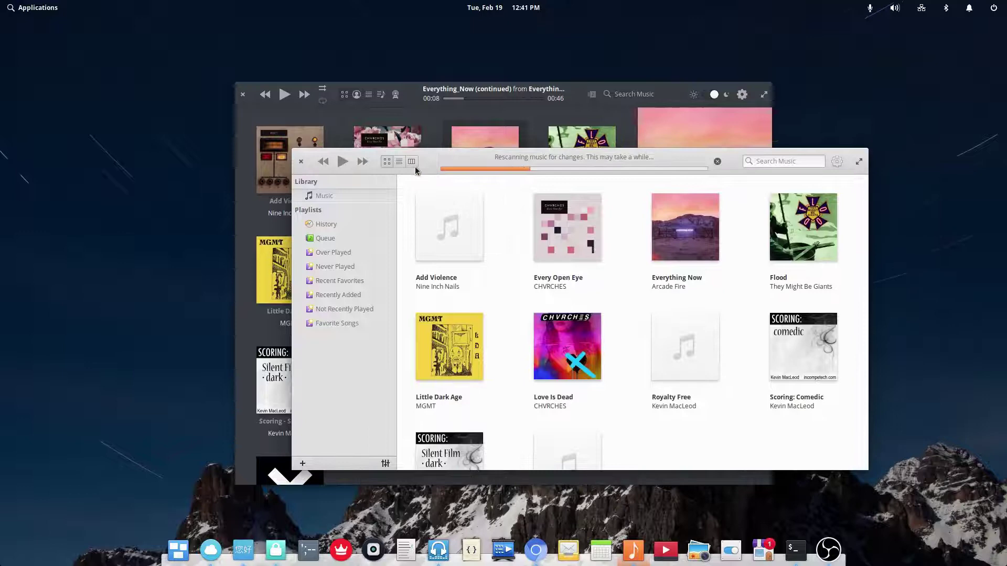
- Try the column browser and back, then close the light library window
{"action": "left_click", "coordinate": [412, 166]}
{"action": "left_click", "coordinate": [386, 162]}
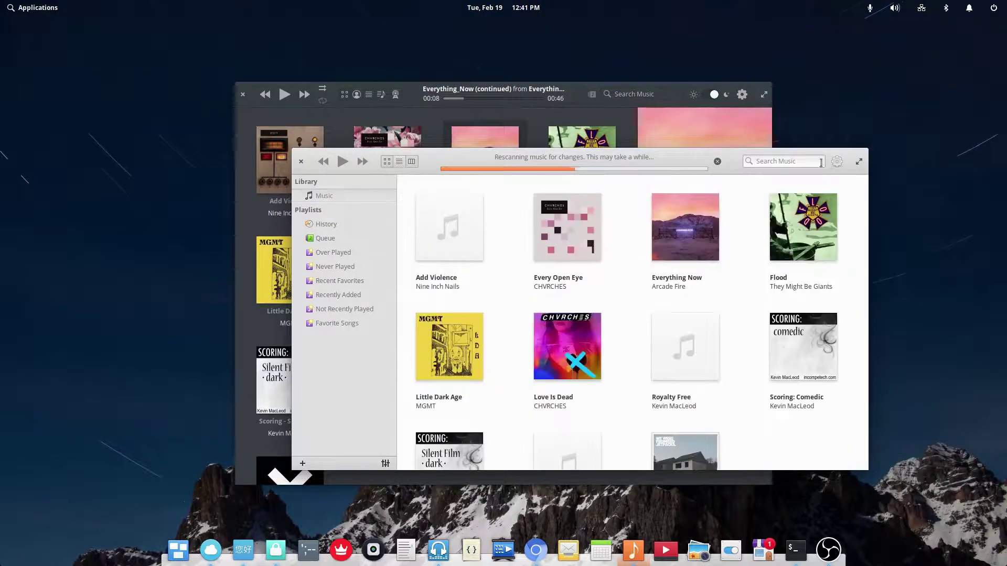
{"action": "left_click", "coordinate": [378, 124]}
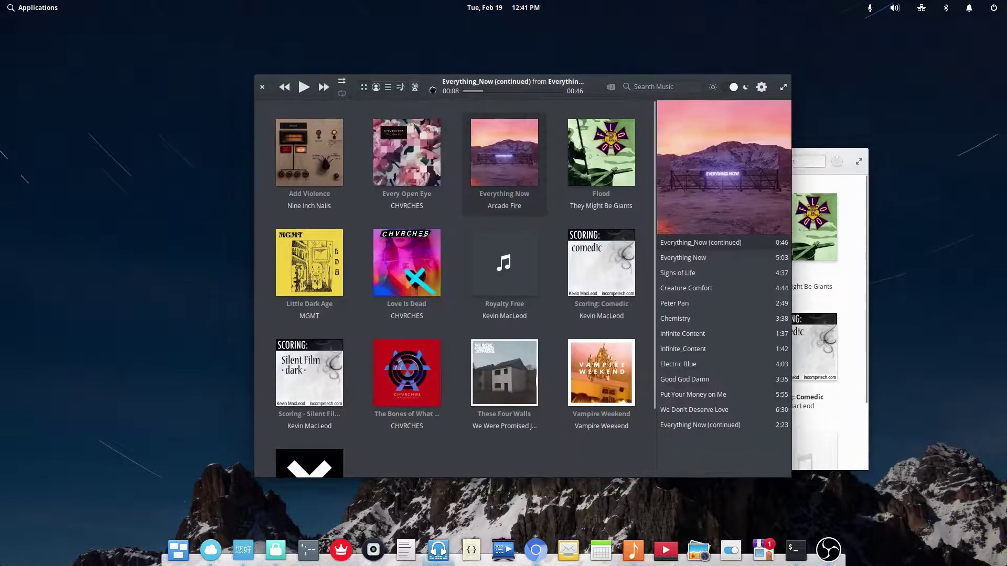
{"action": "left_click", "coordinate": [300, 161]}
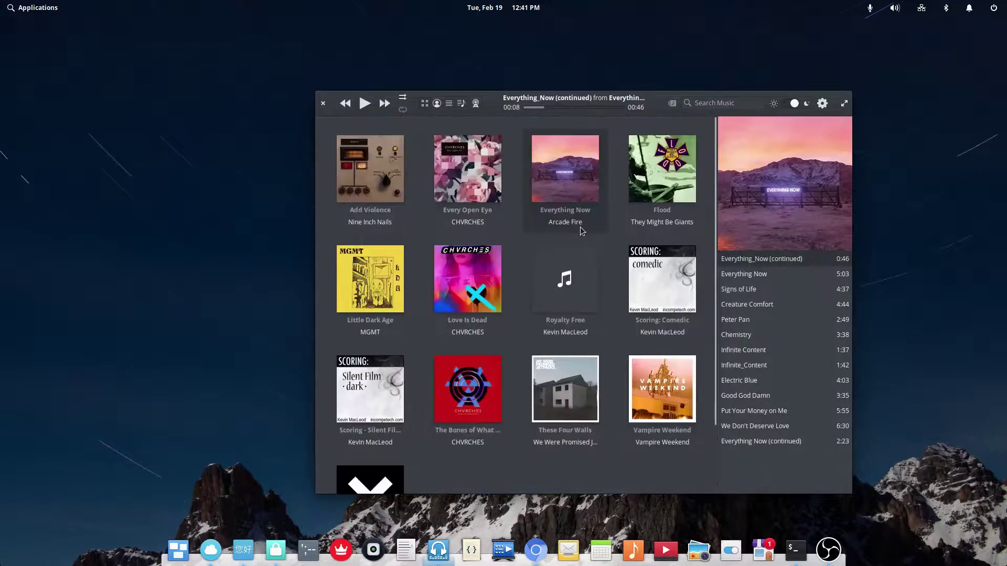
- Open and dismiss Melody's settings menu and scroll through the track list
{"action": "left_click", "coordinate": [821, 104]}
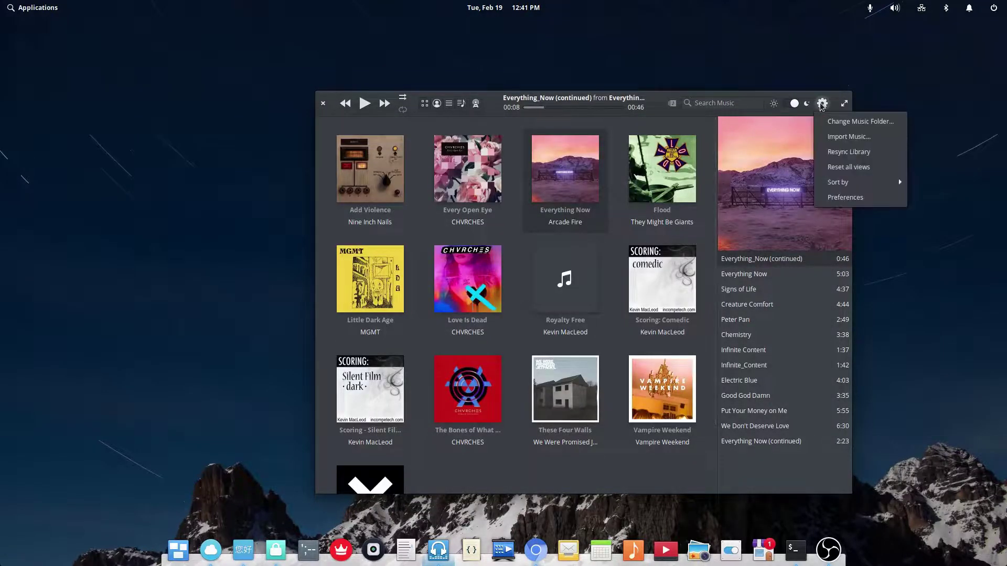
{"action": "left_click", "coordinate": [821, 104]}
{"action": "scroll", "coordinate": [495, 307], "scroll_direction": "down", "scroll_amount": 2}
{"action": "scroll", "coordinate": [492, 304], "scroll_direction": "up", "scroll_amount": 2}
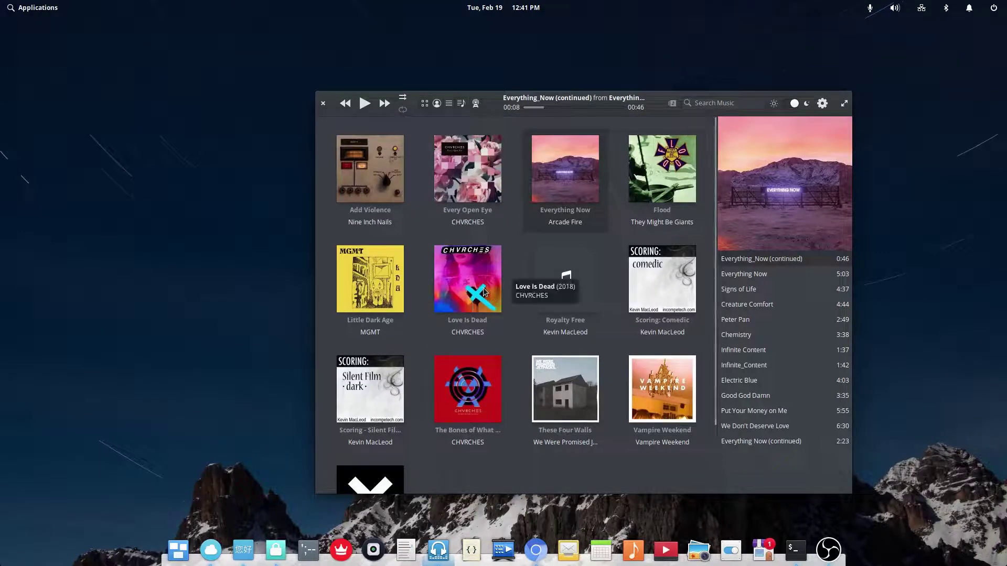
{"action": "scroll", "coordinate": [514, 279], "scroll_direction": "down", "scroll_amount": 2}
{"action": "scroll", "coordinate": [513, 279], "scroll_direction": "up", "scroll_amount": 2}
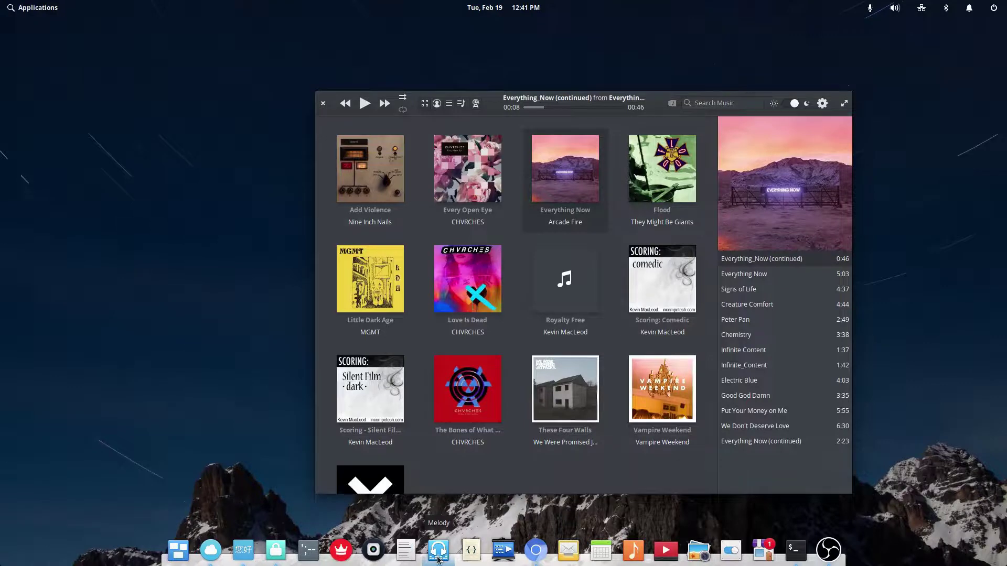
- Minimize Melody, launch Code in a smaller window and start a new file
{"action": "left_click", "coordinate": [438, 550]}
{"action": "left_click", "coordinate": [471, 551]}
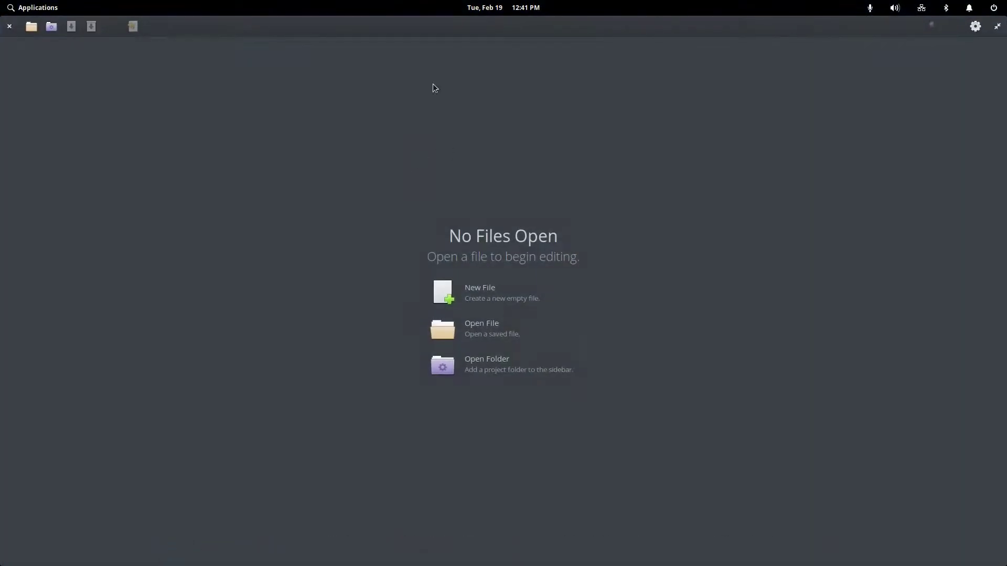
{"action": "left_click_drag", "start_coordinate": [413, 34], "coordinate": [454, 111]}
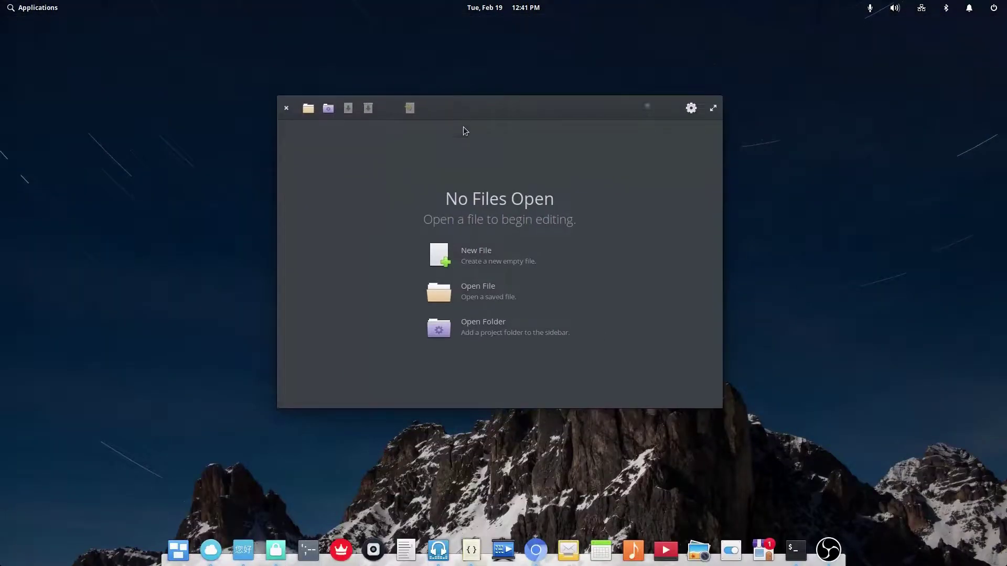
{"action": "left_click", "coordinate": [458, 261]}
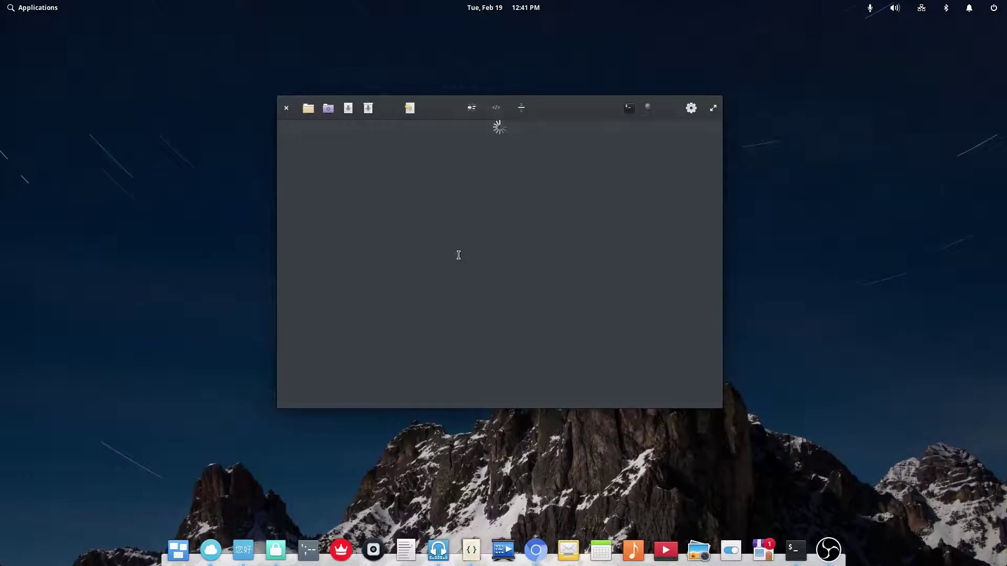
- Open the Counter-Strike desktop entry file from Desktop, then close it
{"action": "left_click", "coordinate": [308, 108]}
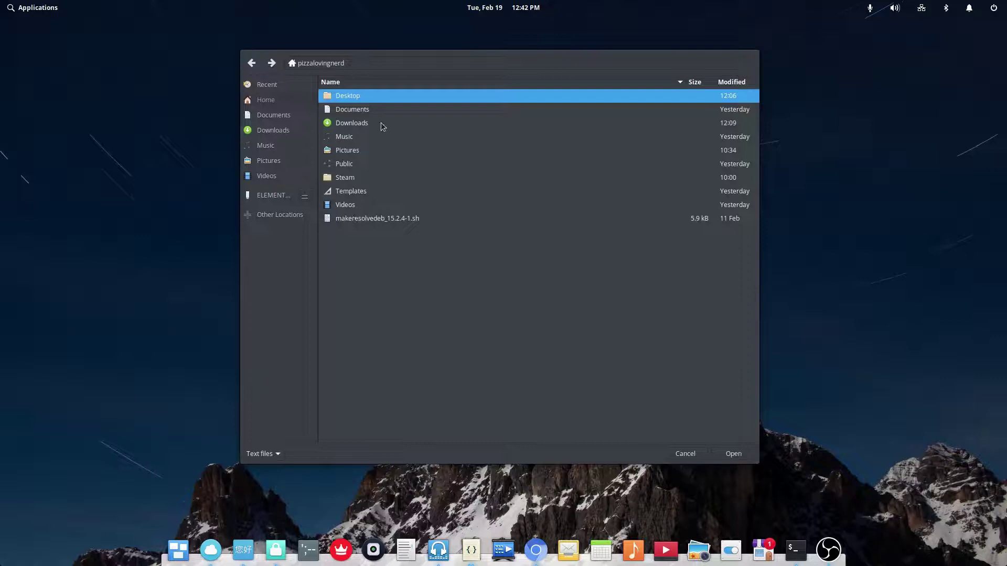
{"action": "double_click", "coordinate": [357, 97]}
{"action": "double_click", "coordinate": [352, 98]}
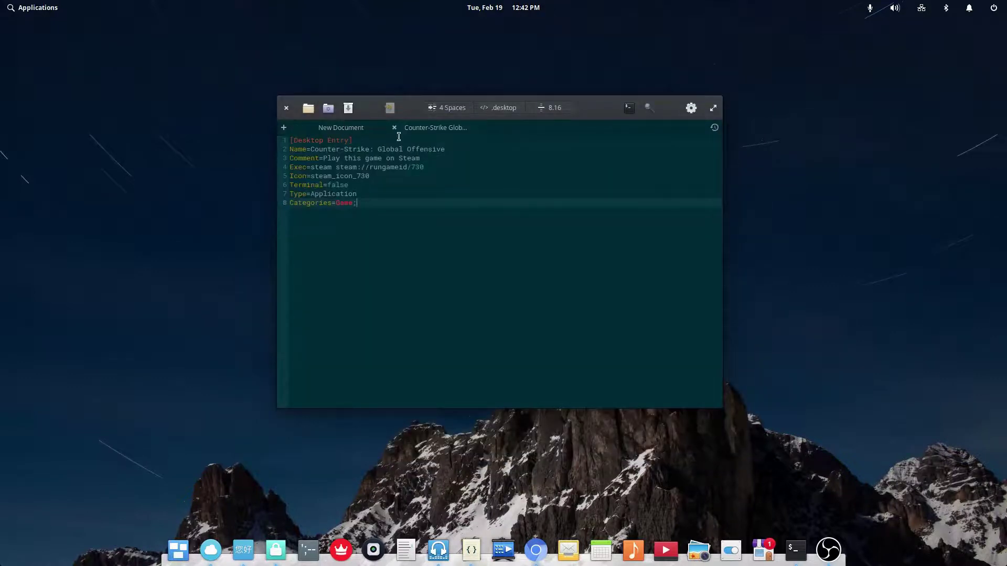
{"action": "left_click", "coordinate": [395, 128]}
- Open python.py from the Desktop and close the empty New Document
{"action": "left_click", "coordinate": [312, 112]}
{"action": "double_click", "coordinate": [341, 109]}
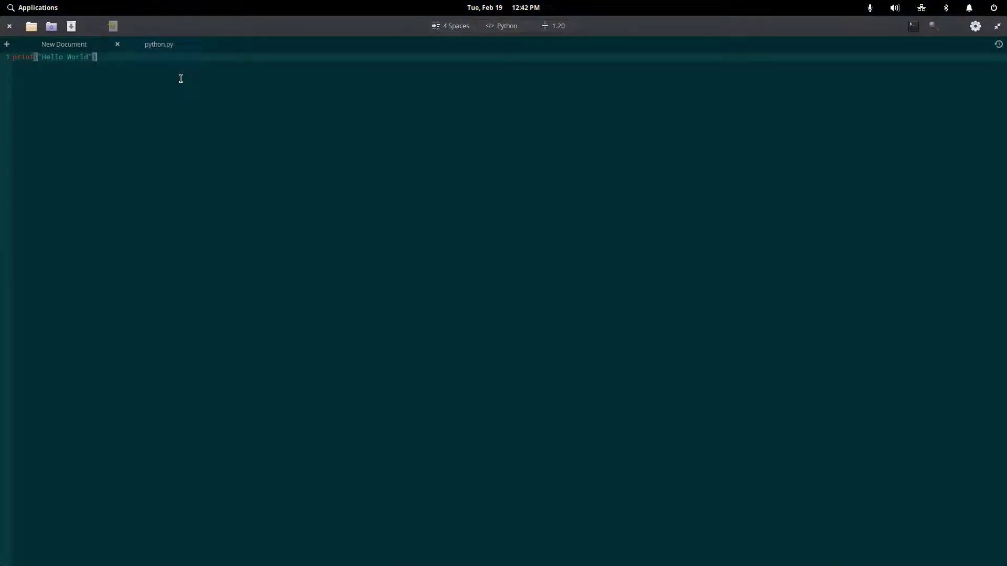
{"action": "left_click", "coordinate": [72, 48]}
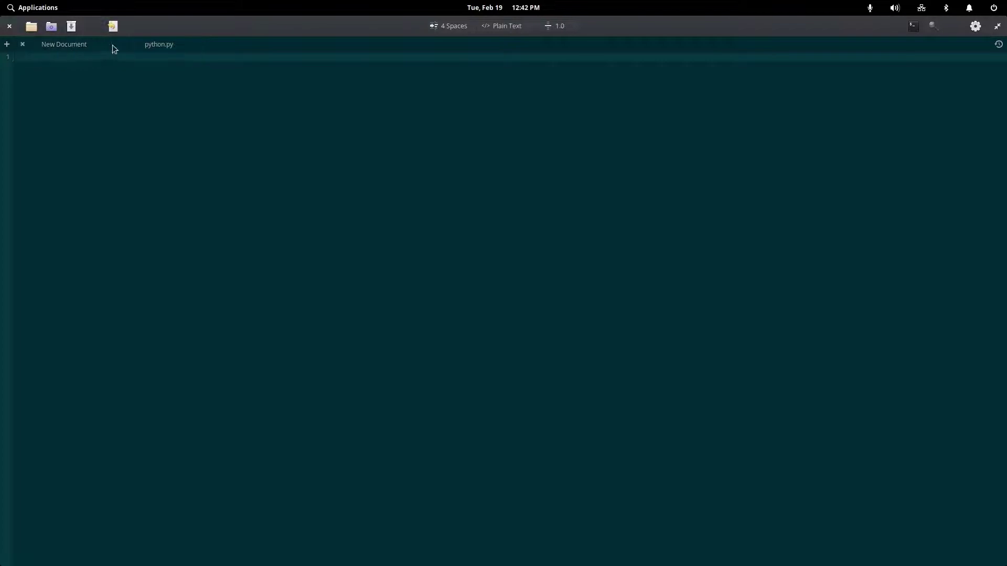
{"action": "left_click", "coordinate": [23, 44]}
- Split the code into print('Hello') and print('World') lines and open the terminal panel
{"action": "key", "text": "Return"}
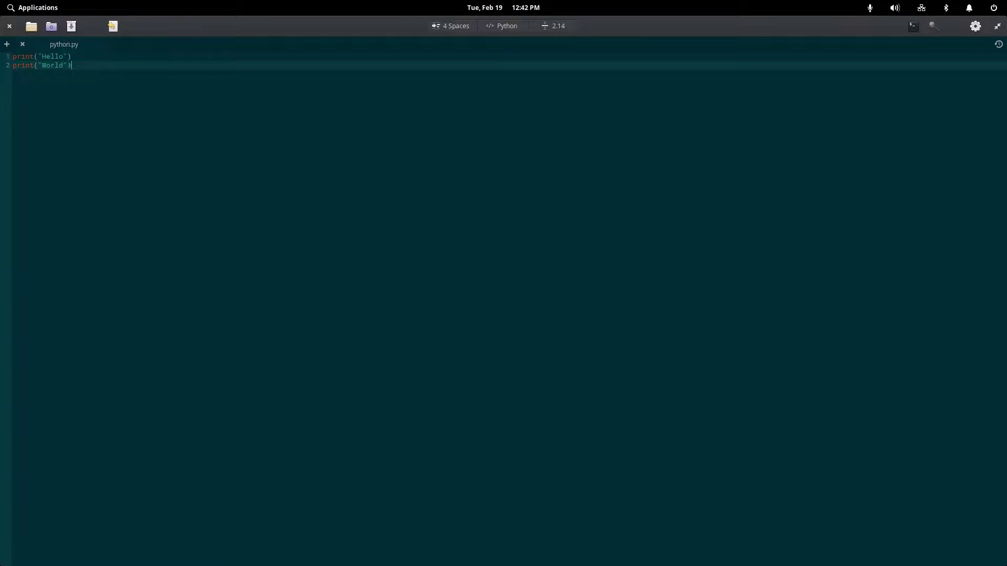
{"action": "left_click", "coordinate": [913, 28]}
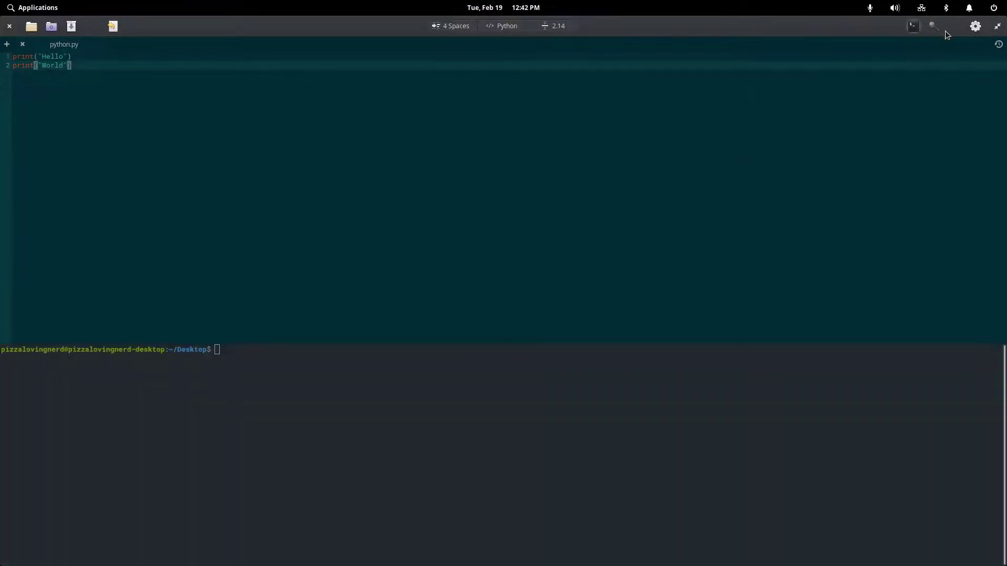
{"action": "left_click", "coordinate": [975, 26]}
- In Preferences' Extensions list, enable the Spell Checker extension
{"action": "left_click", "coordinate": [924, 147]}
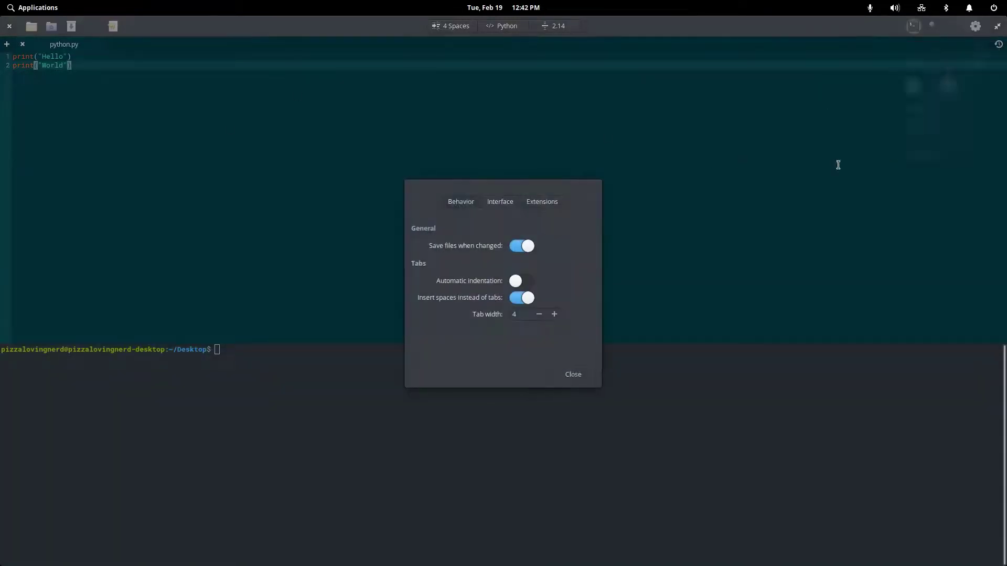
{"action": "left_click", "coordinate": [544, 204]}
{"action": "scroll", "coordinate": [488, 266], "scroll_direction": "down", "scroll_amount": 5}
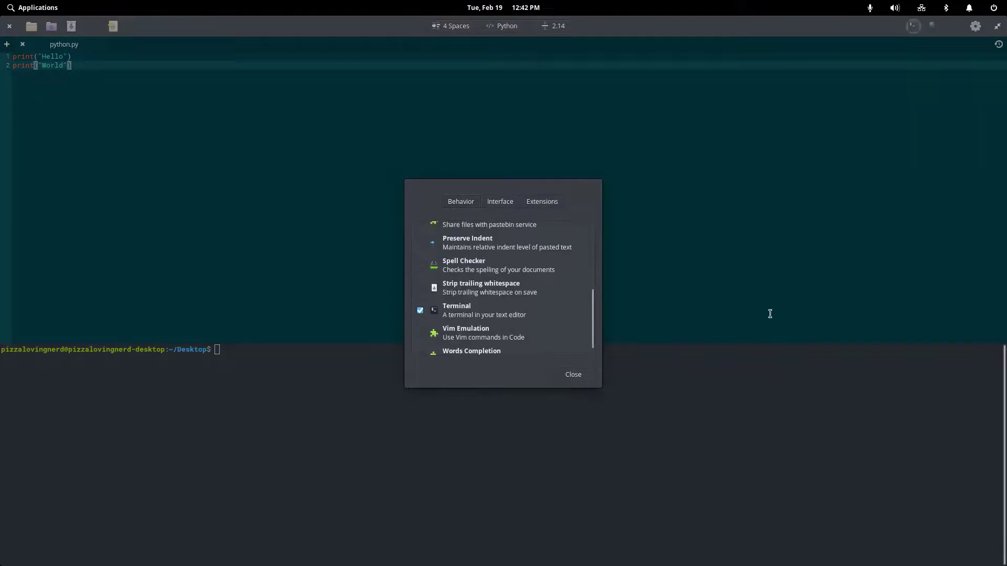
{"action": "scroll", "coordinate": [575, 284], "scroll_direction": "down", "scroll_amount": 1}
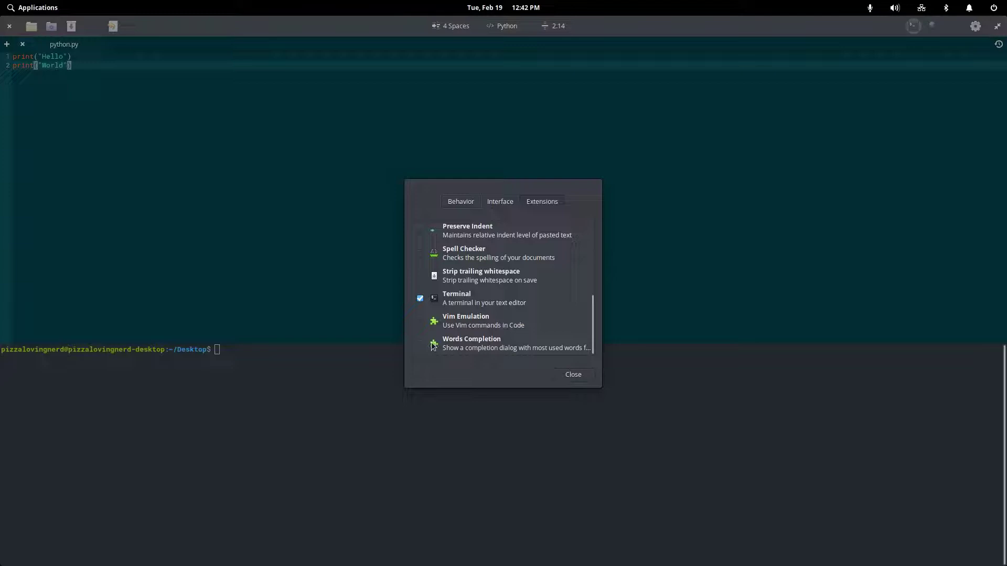
{"action": "scroll", "coordinate": [464, 354], "scroll_direction": "up", "scroll_amount": 1}
{"action": "scroll", "coordinate": [506, 283], "scroll_direction": "up", "scroll_amount": 1}
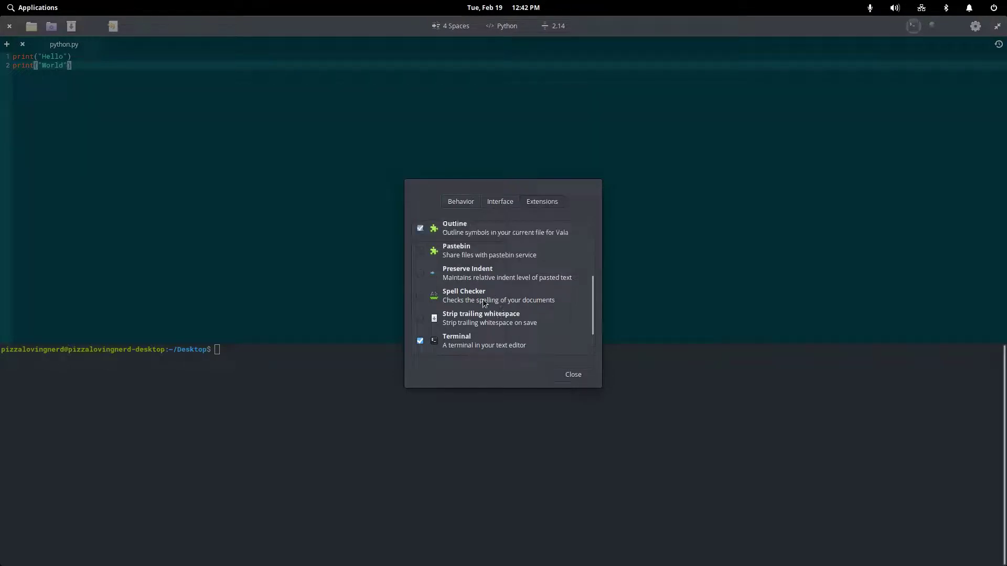
{"action": "right_click", "coordinate": [428, 295]}
{"action": "left_click", "coordinate": [440, 332]}
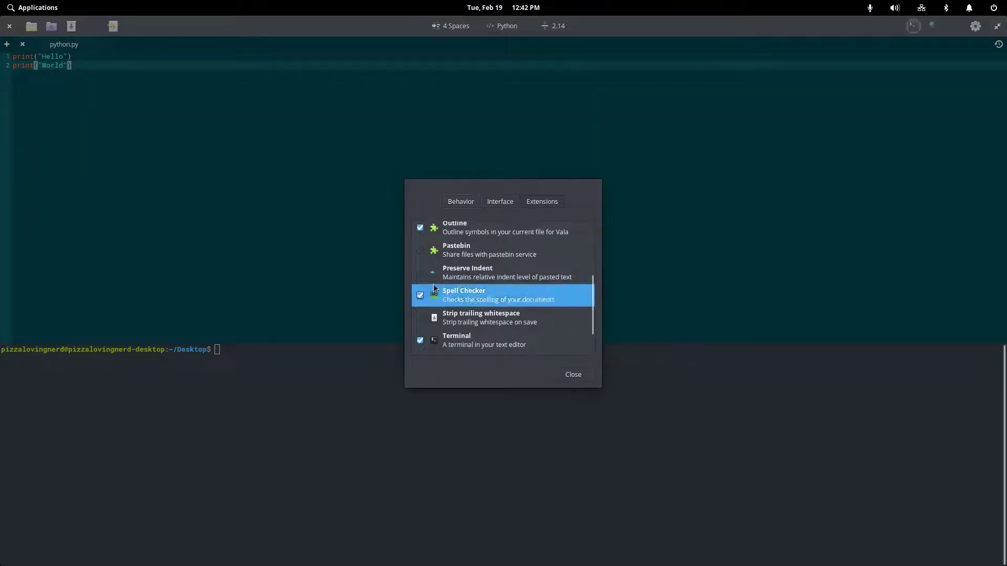
- Enable Pastebin, Browser Preview and Brackets Completion, then close Preferences
{"action": "scroll", "coordinate": [434, 292], "scroll_direction": "up", "scroll_amount": 1}
{"action": "left_click", "coordinate": [420, 272]}
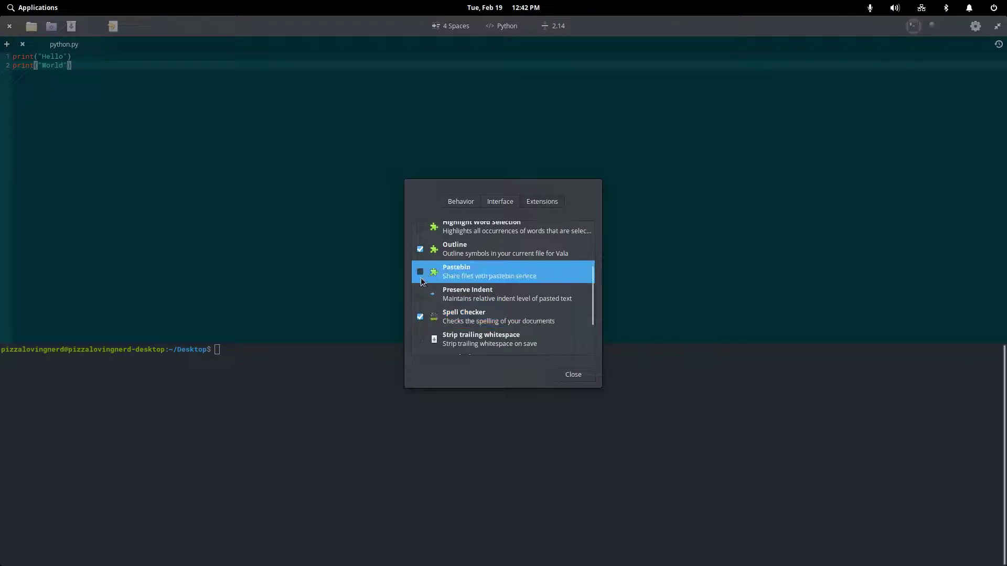
{"action": "scroll", "coordinate": [421, 272], "scroll_direction": "up", "scroll_amount": 3}
{"action": "scroll", "coordinate": [421, 271], "scroll_direction": "up", "scroll_amount": 2}
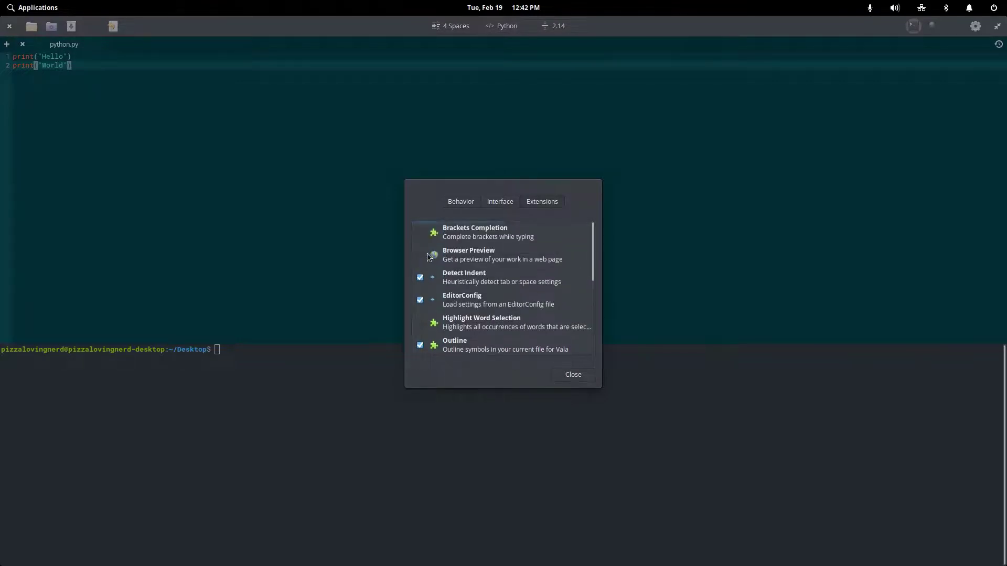
{"action": "left_click", "coordinate": [420, 255]}
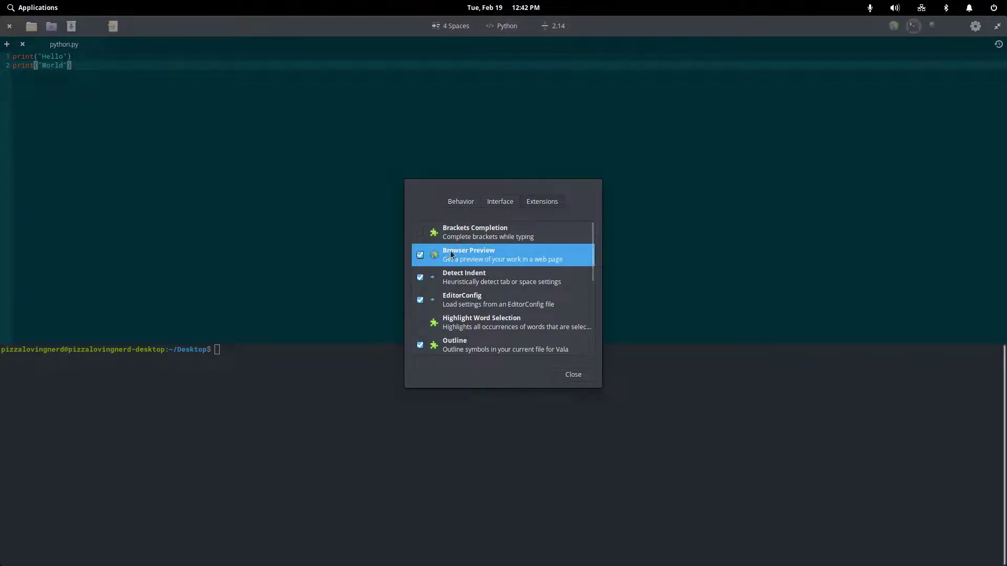
{"action": "left_click", "coordinate": [420, 233]}
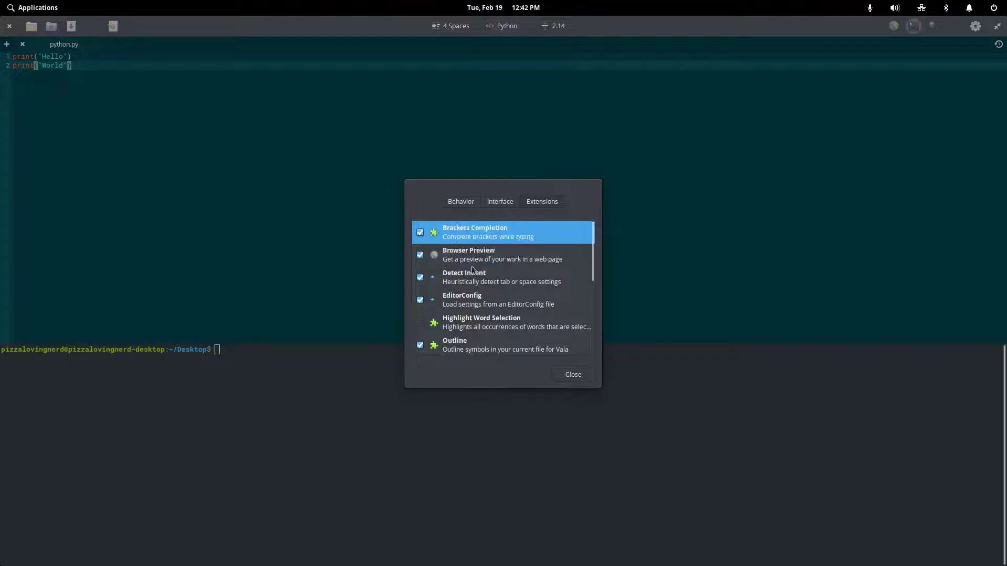
{"action": "left_click", "coordinate": [572, 373]}
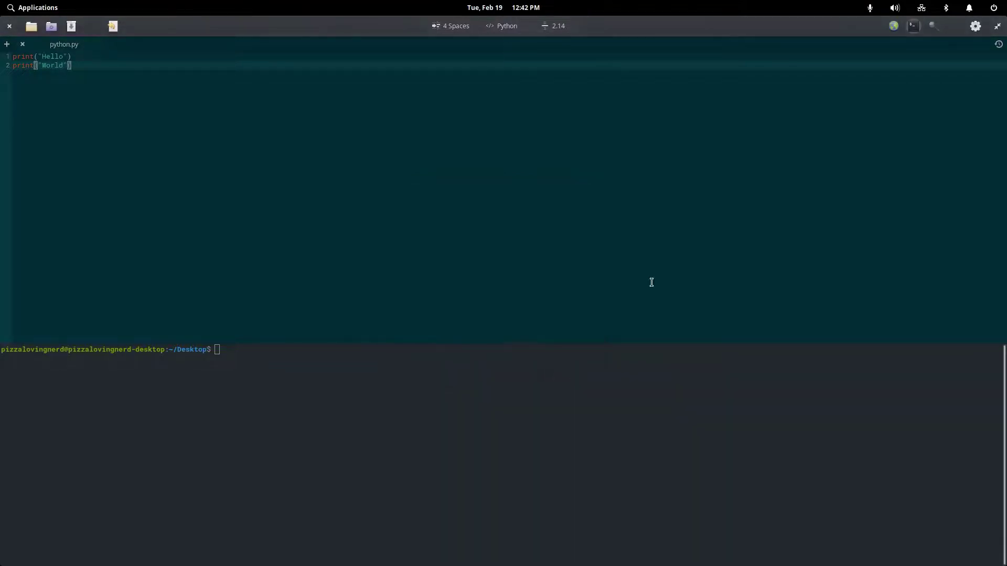
- Run 'python python.py' in the terminal panel, printing Hello and World
{"action": "left_click", "coordinate": [892, 26]}
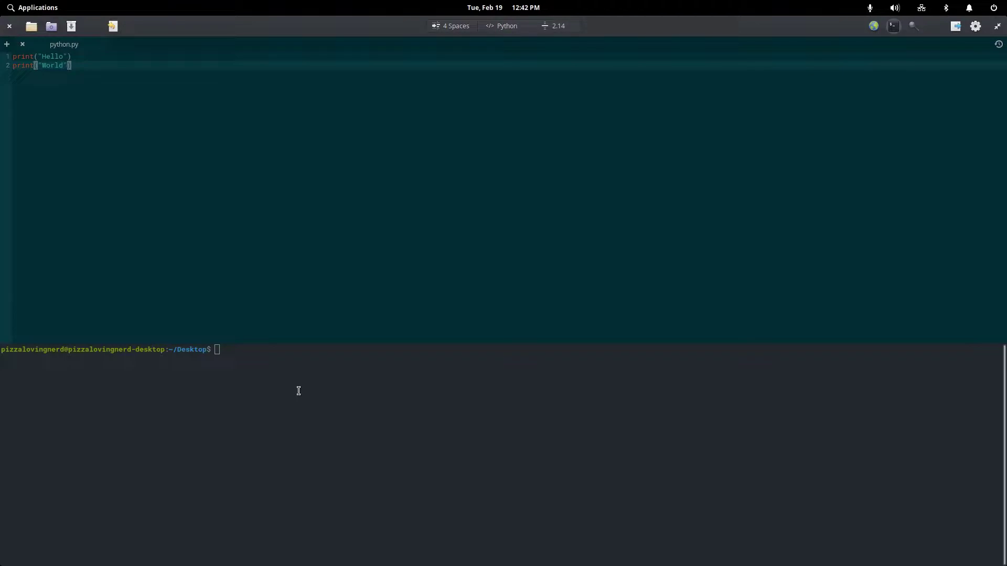
{"action": "type", "text": "python python.py"}
{"action": "key", "text": "Return"}
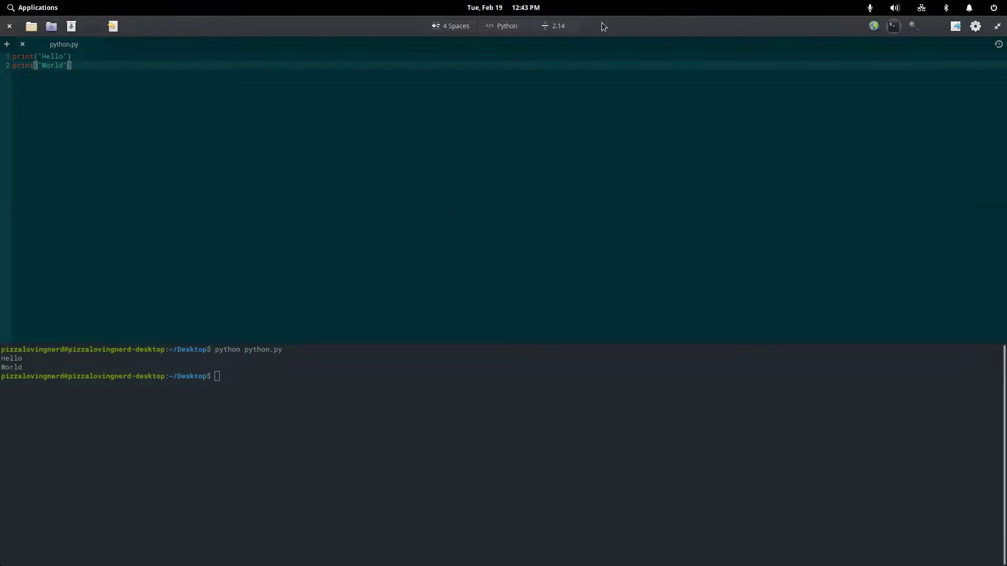
{"action": "left_click", "coordinate": [571, 29]}
{"action": "left_click", "coordinate": [564, 156]}
{"action": "left_click", "coordinate": [299, 383]}
- Close Code and open Untitled Presentation 1 in Spice-Up
{"action": "left_click", "coordinate": [10, 28]}
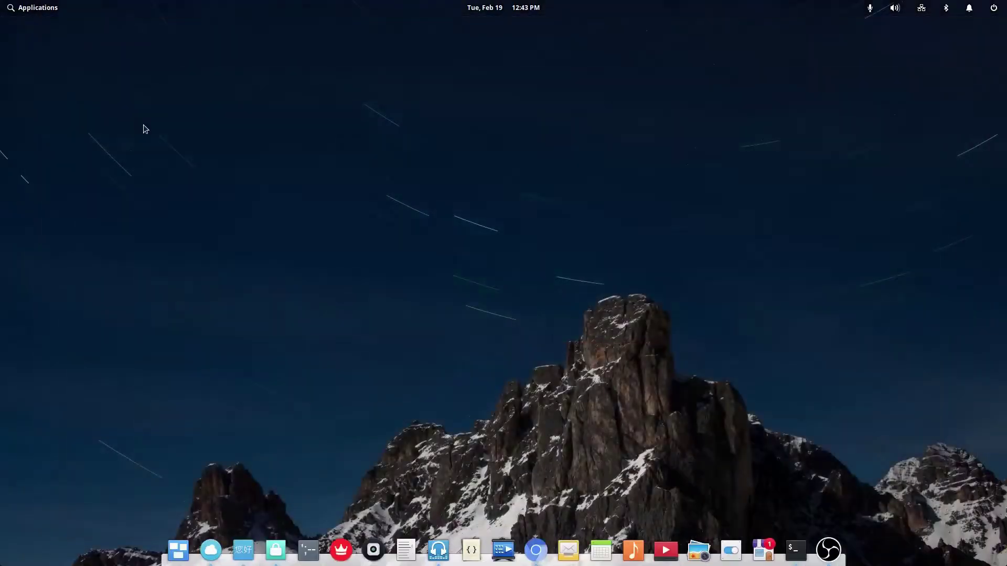
{"action": "left_click", "coordinate": [503, 549]}
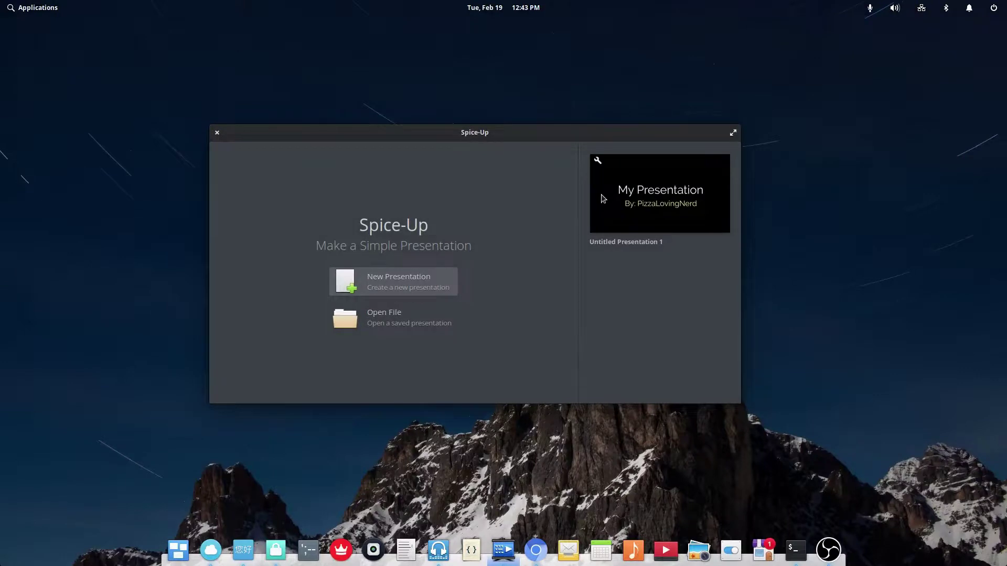
{"action": "left_click", "coordinate": [603, 198]}
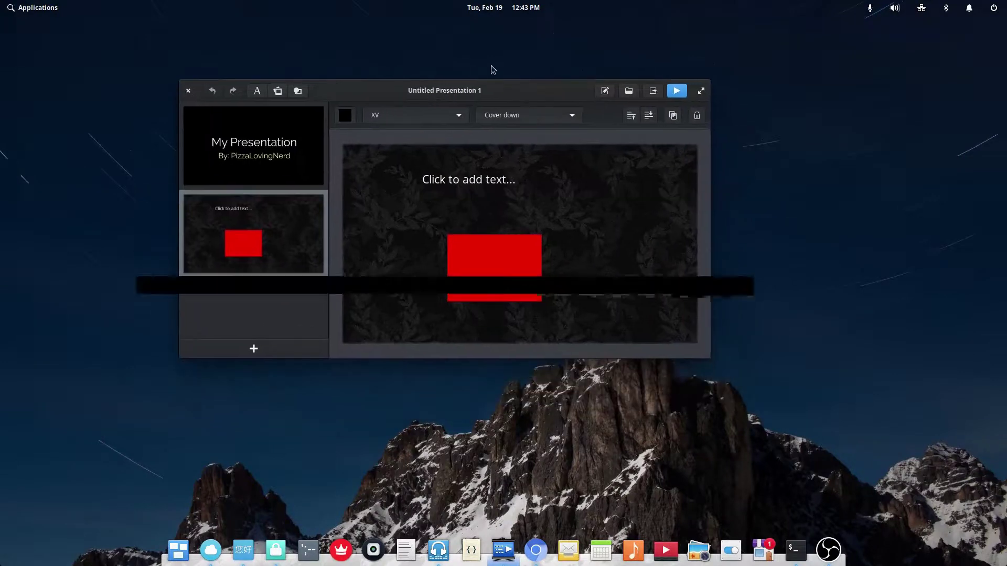
- Launch LibreOffice Impress from Applications and dismiss its template chooser
{"action": "left_click", "coordinate": [52, 6]}
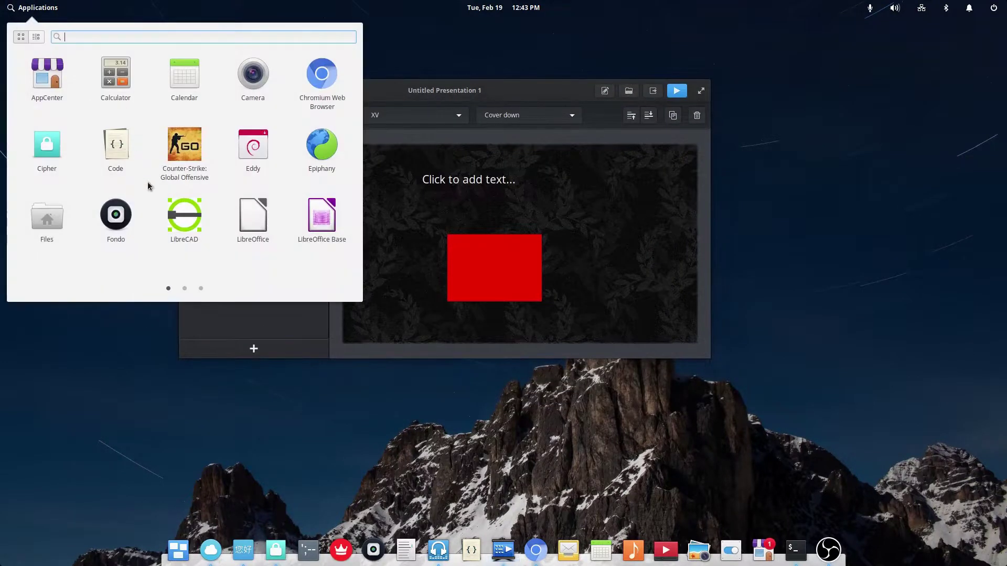
{"action": "scroll", "coordinate": [148, 178], "scroll_direction": "down", "scroll_amount": 1}
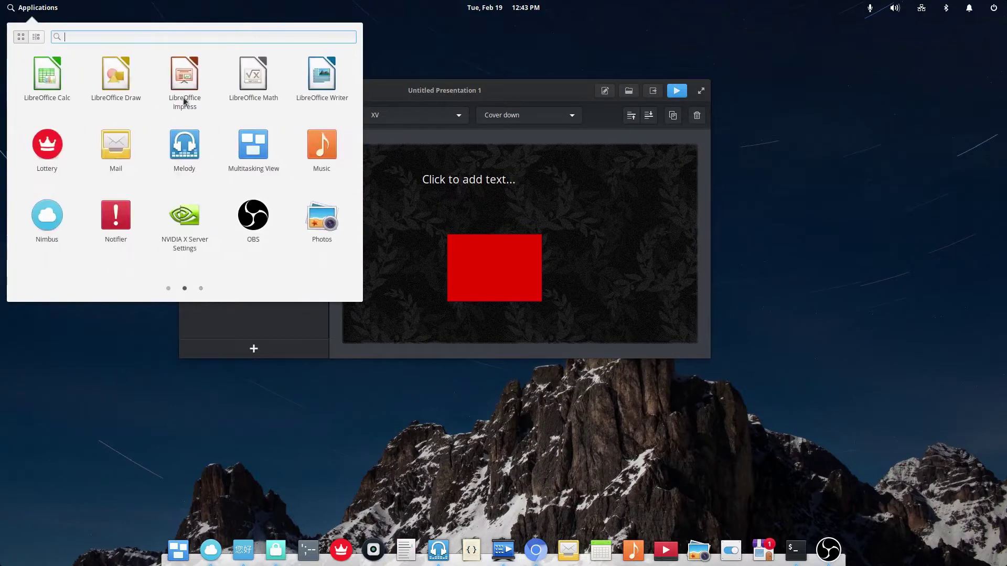
{"action": "left_click", "coordinate": [184, 101]}
{"action": "left_click_drag", "start_coordinate": [478, 98], "coordinate": [404, 80]}
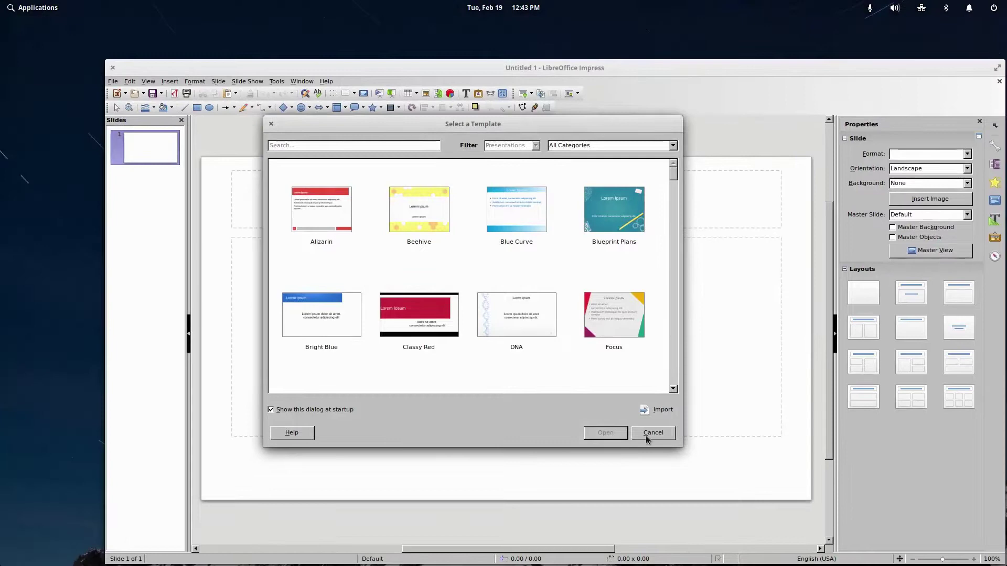
{"action": "left_click", "coordinate": [653, 432]}
- Arrange Impress at full screen height with a taller Spice-Up window beside it
{"action": "left_click_drag", "start_coordinate": [369, 68], "coordinate": [269, 38]}
{"action": "left_click_drag", "start_coordinate": [549, 305], "coordinate": [370, 400]}
{"action": "left_click_drag", "start_coordinate": [250, 39], "coordinate": [230, 28]}
- Bring Spice-Up back to the front and add a new third slide
{"action": "left_click", "coordinate": [713, 122]}
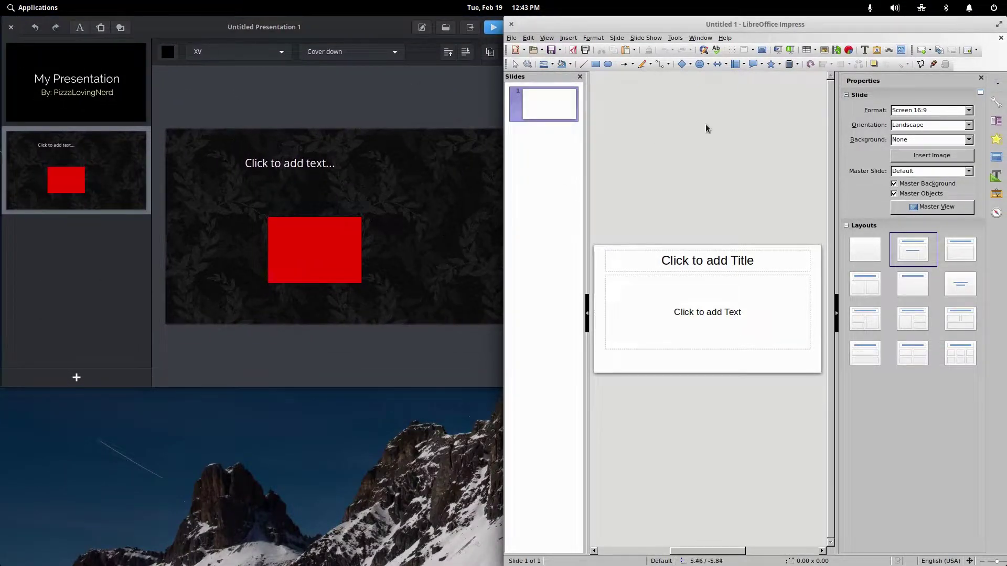
{"action": "left_click", "coordinate": [111, 126]}
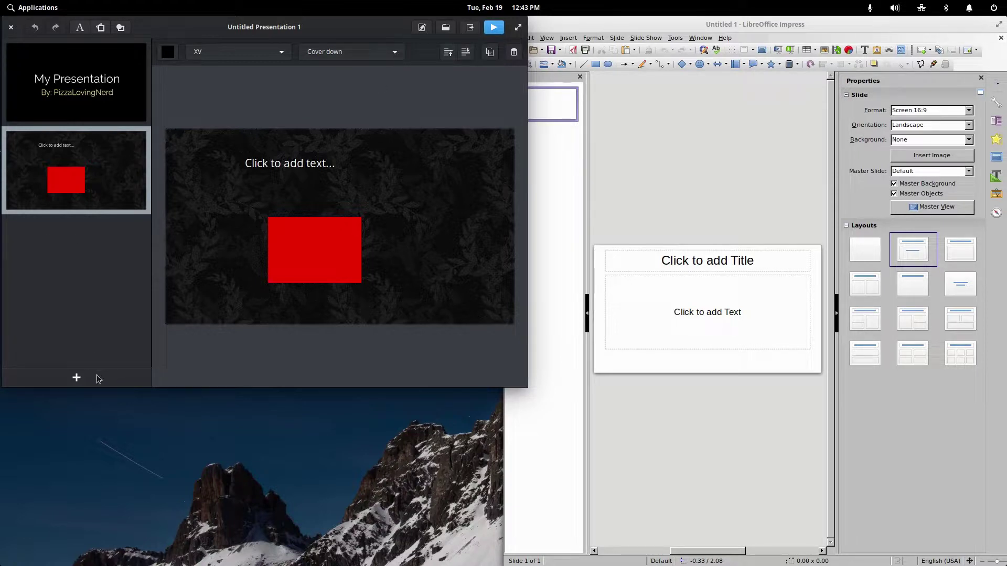
{"action": "left_click", "coordinate": [93, 380]}
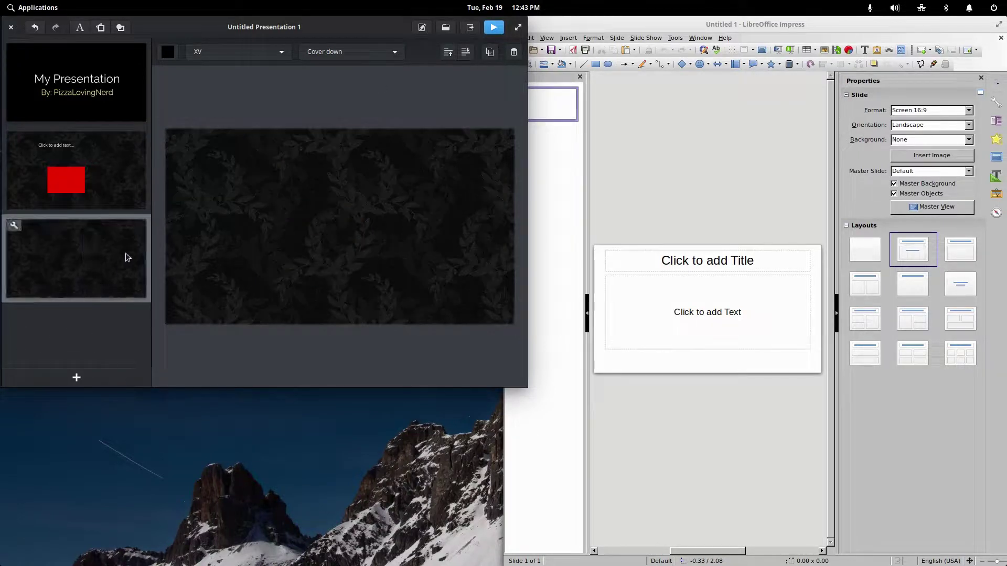
- Give the new slide the Light wool background and add a text box to it
{"action": "left_click", "coordinate": [241, 52]}
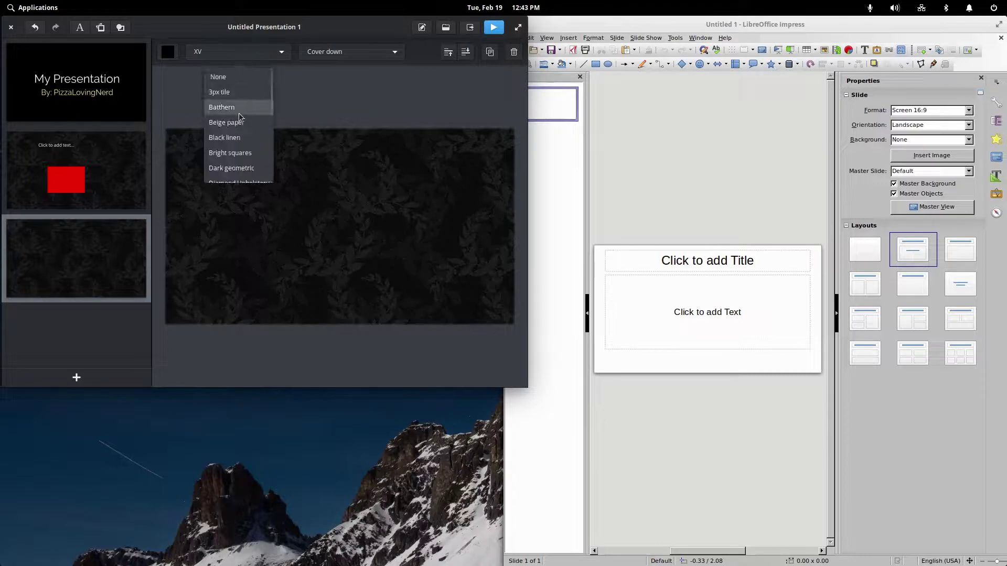
{"action": "left_click", "coordinate": [239, 122]}
{"action": "scroll", "coordinate": [233, 121], "scroll_direction": "down", "scroll_amount": 5}
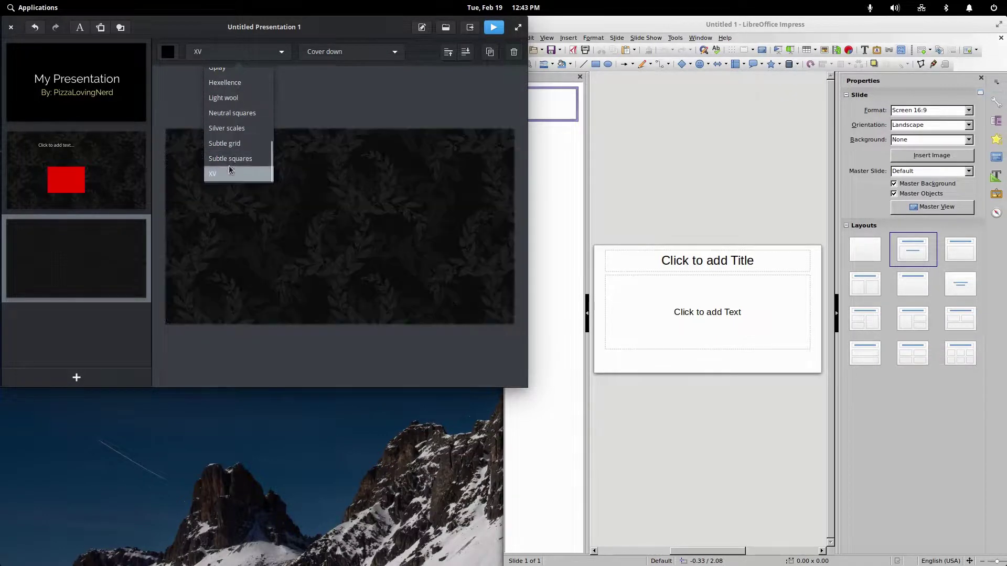
{"action": "left_click", "coordinate": [230, 160]}
{"action": "left_click", "coordinate": [241, 143]}
{"action": "left_click", "coordinate": [234, 118]}
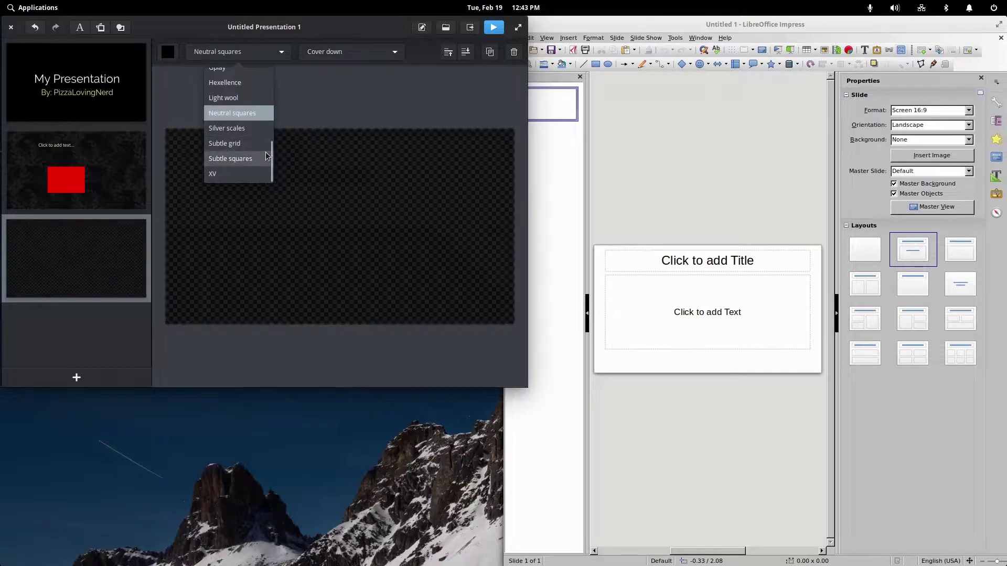
{"action": "scroll", "coordinate": [251, 141], "scroll_direction": "up", "scroll_amount": 2}
{"action": "left_click", "coordinate": [252, 136]}
{"action": "left_click", "coordinate": [307, 149]}
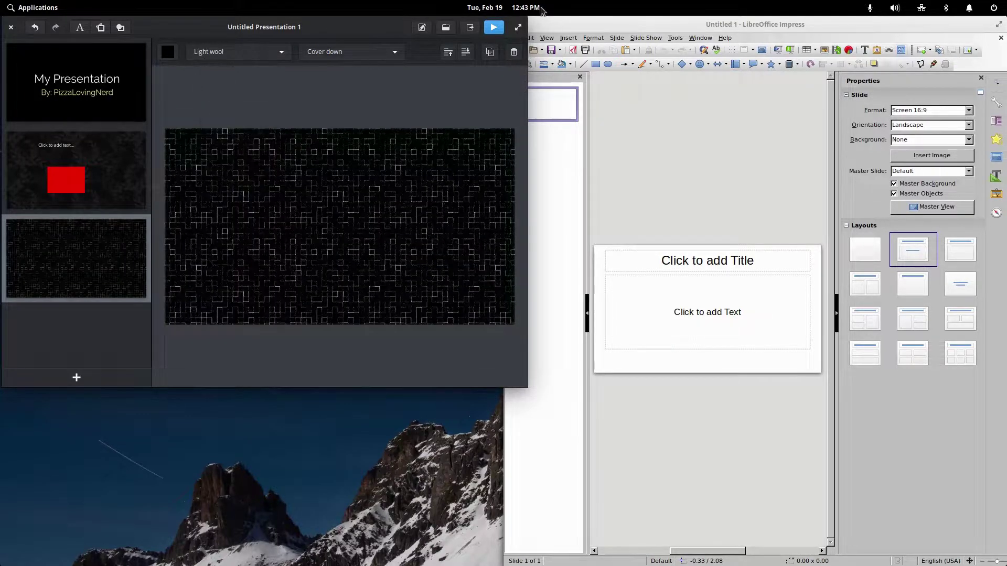
{"action": "left_click", "coordinate": [79, 27]}
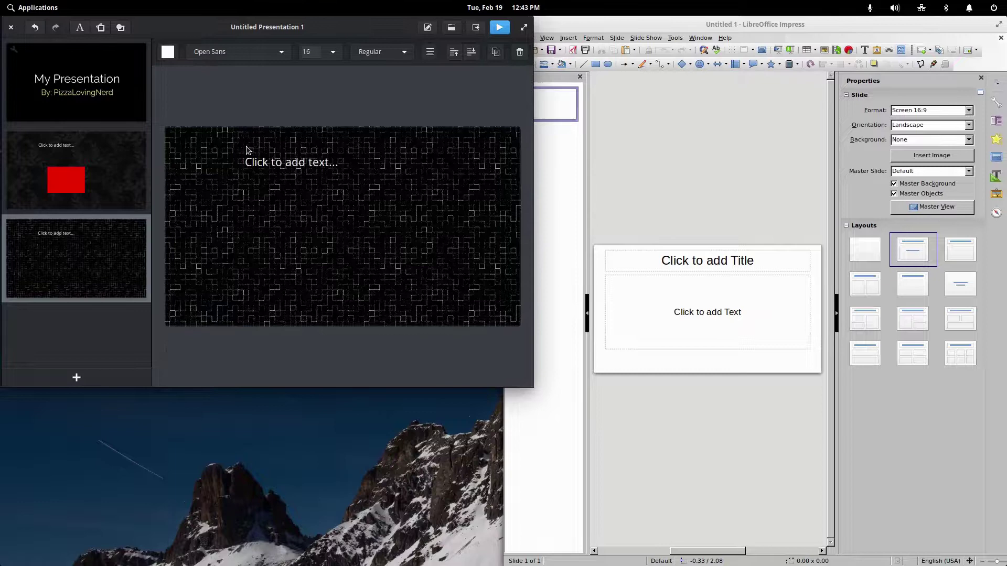
{"action": "left_click", "coordinate": [281, 160]}
- Type LOL into the text box and change its font to Capture it
{"action": "left_click_drag", "start_coordinate": [367, 26], "coordinate": [498, 59]}
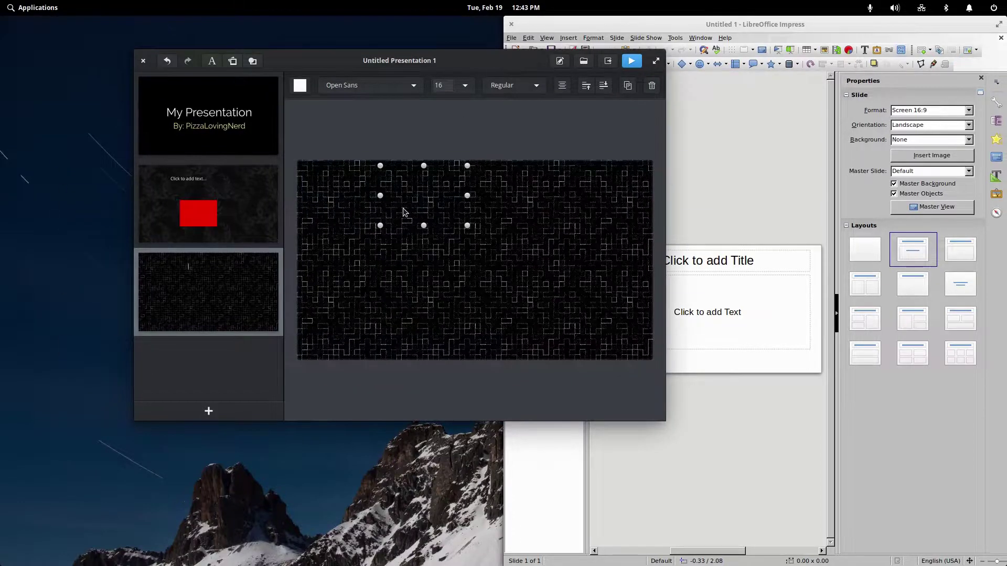
{"action": "type", "text": "Lo"}
{"action": "left_click", "coordinate": [366, 86]}
{"action": "left_click", "coordinate": [363, 85]}
{"action": "left_click", "coordinate": [363, 86]}
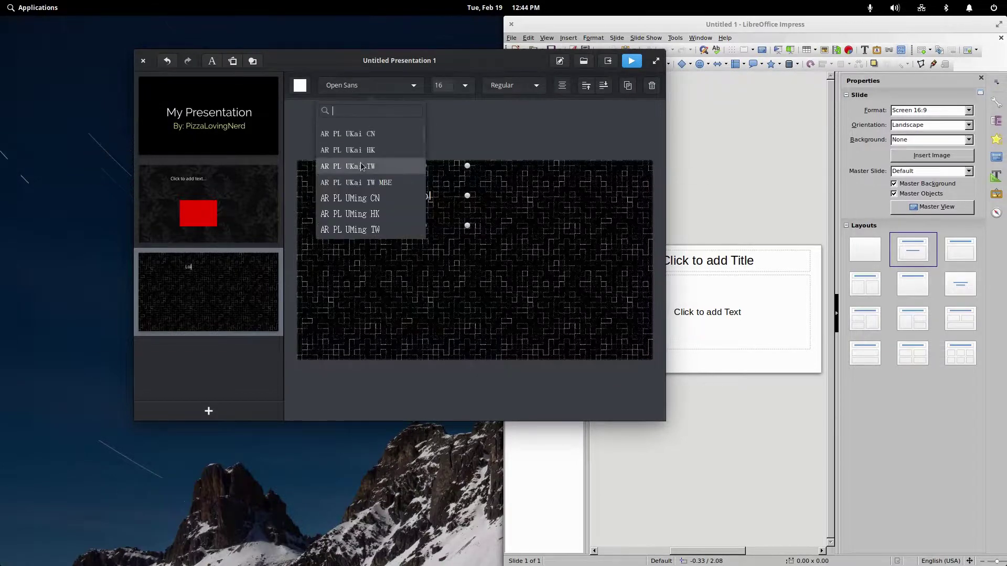
{"action": "left_click", "coordinate": [361, 160]}
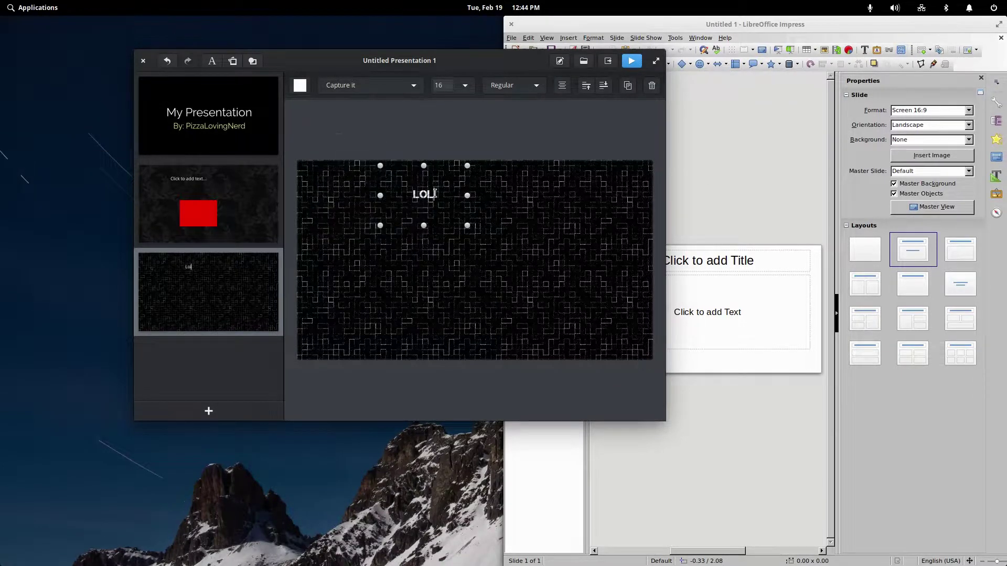
- Make the LOL text size 67 and bold
{"action": "double_click", "coordinate": [434, 194]}
{"action": "left_click", "coordinate": [465, 84]}
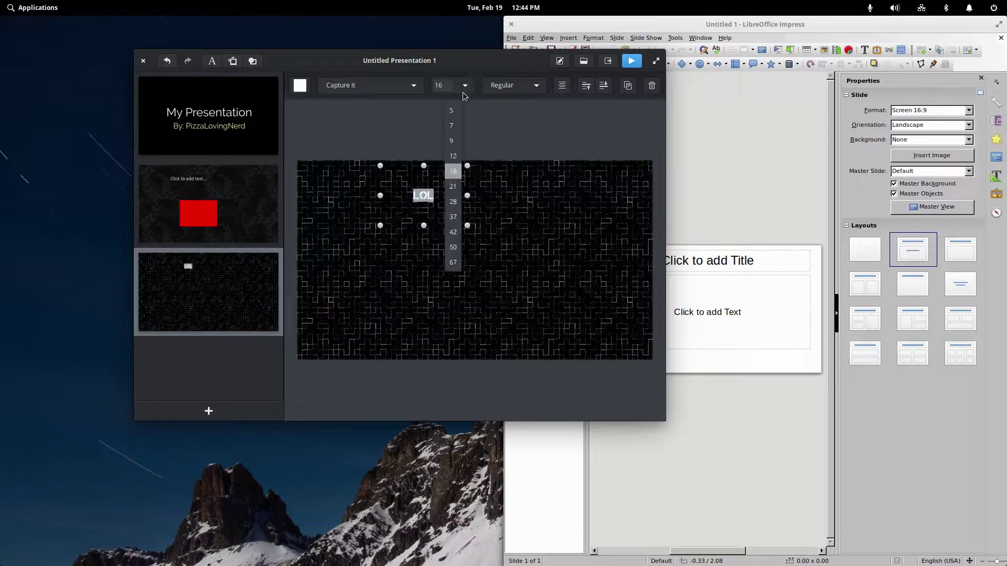
{"action": "left_click", "coordinate": [453, 262]}
{"action": "left_click", "coordinate": [467, 227]}
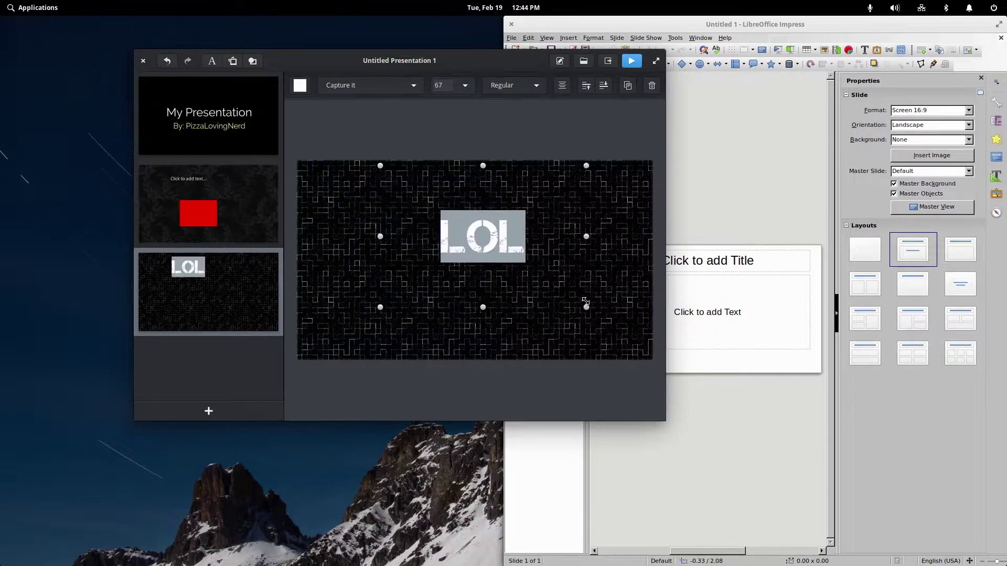
{"action": "left_click", "coordinate": [506, 89]}
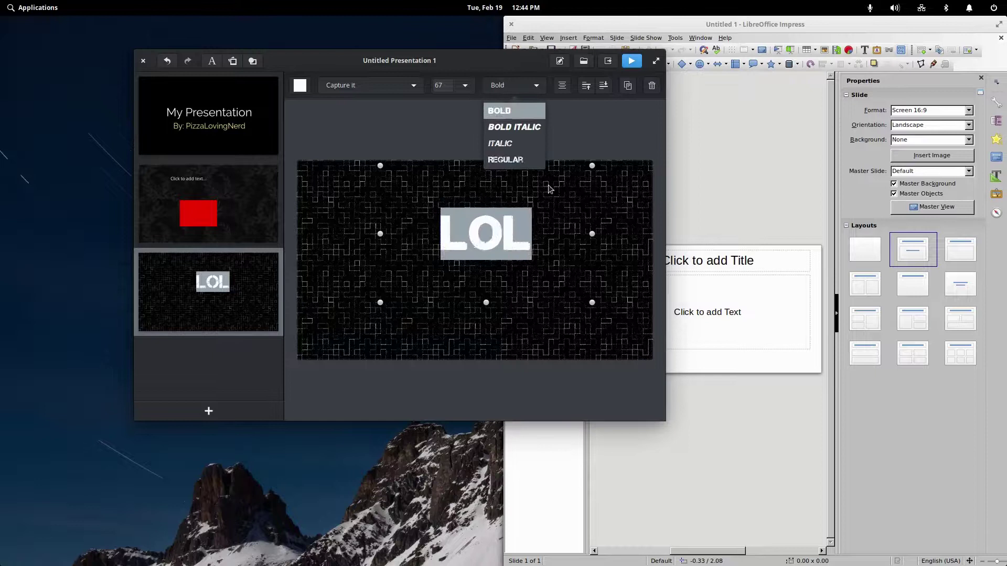
{"action": "left_click", "coordinate": [502, 112]}
{"action": "left_click", "coordinate": [611, 167]}
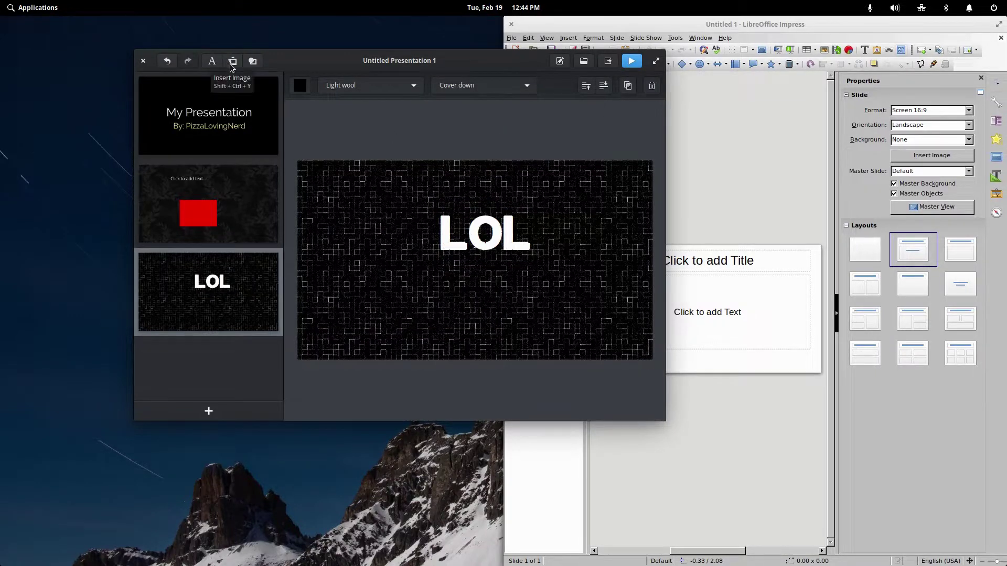
- Centre a red rectangle on the slide with the LOL text over it, then open the background patterns list
{"action": "left_click", "coordinate": [252, 61]}
{"action": "left_click_drag", "start_coordinate": [390, 177], "coordinate": [446, 219]}
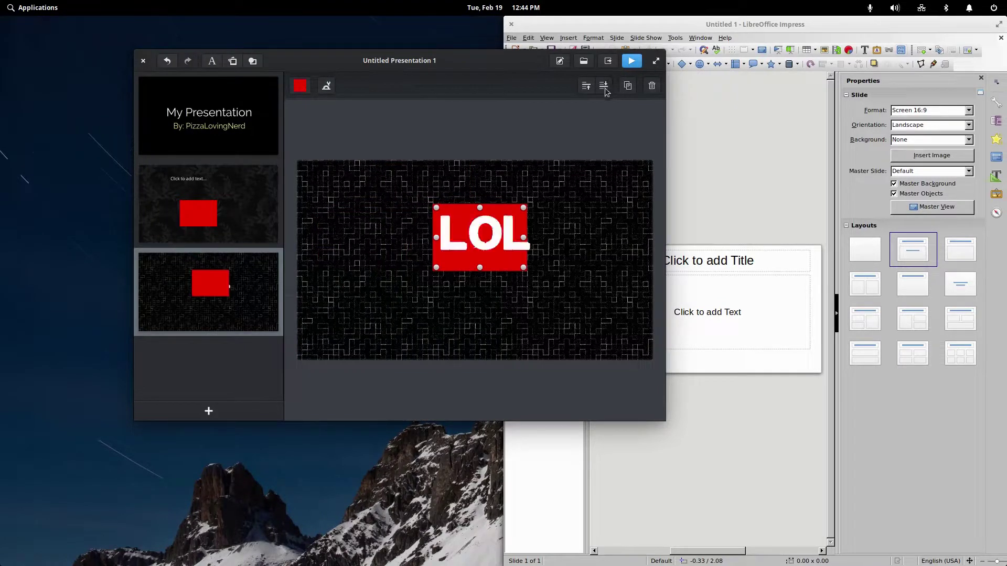
{"action": "mouse_move", "coordinate": [523, 268]}
{"action": "left_mouse_down"}
{"action": "mouse_move", "coordinate": [582, 293]}
{"action": "mouse_move", "coordinate": [508, 267]}
{"action": "mouse_move", "coordinate": [515, 281]}
{"action": "left_mouse_up"}
{"action": "left_click", "coordinate": [619, 356]}
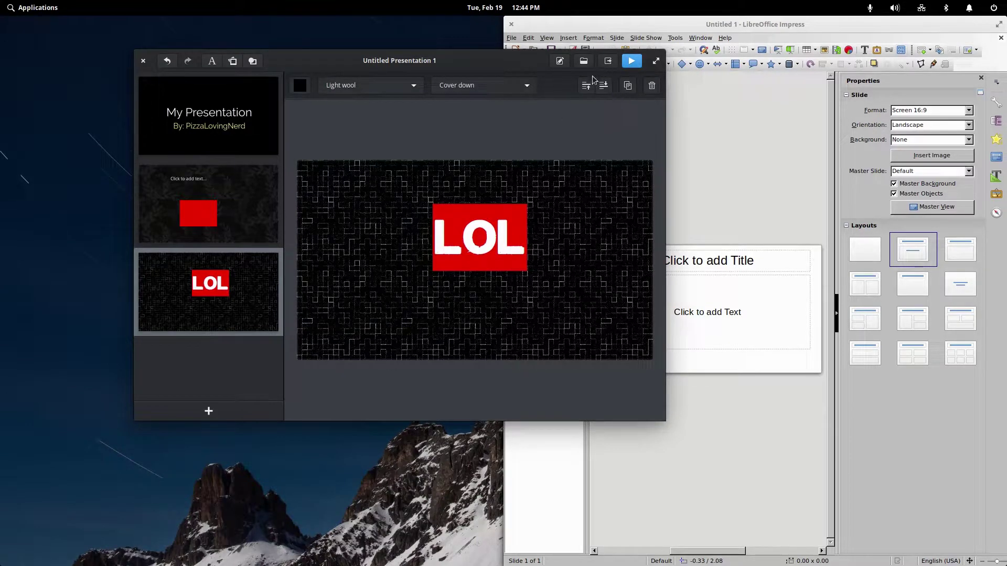
{"action": "left_click", "coordinate": [398, 87]}
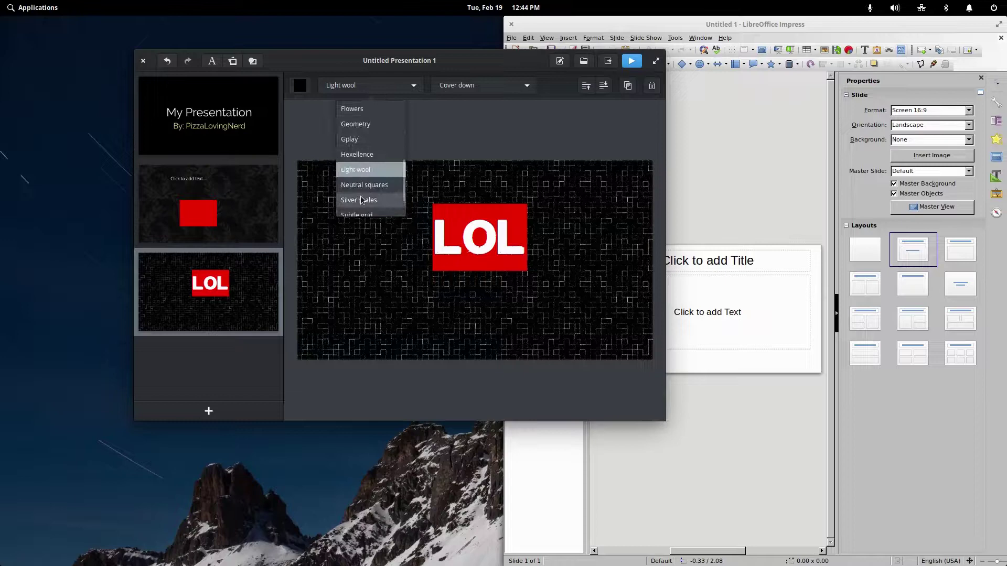
{"action": "scroll", "coordinate": [369, 145], "scroll_direction": "up", "scroll_amount": 3}
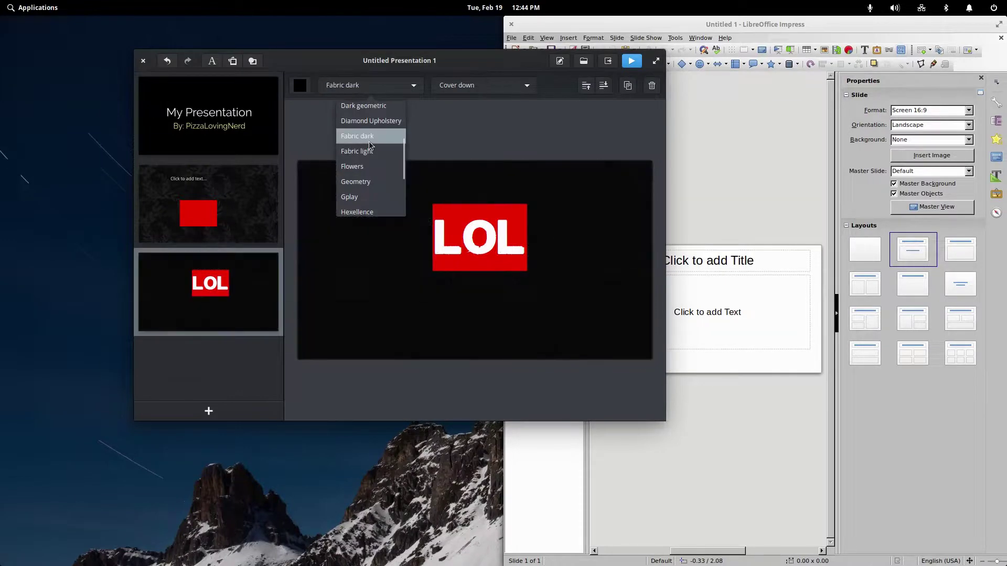
- Close the LibreOffice Impress window
{"action": "left_click", "coordinate": [735, 65]}
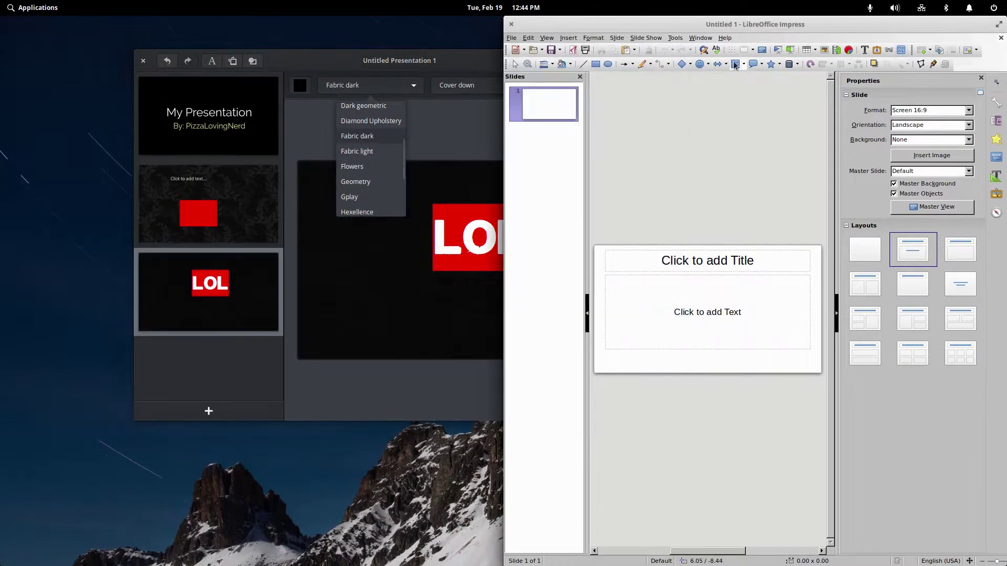
{"action": "double_click", "coordinate": [563, 24]}
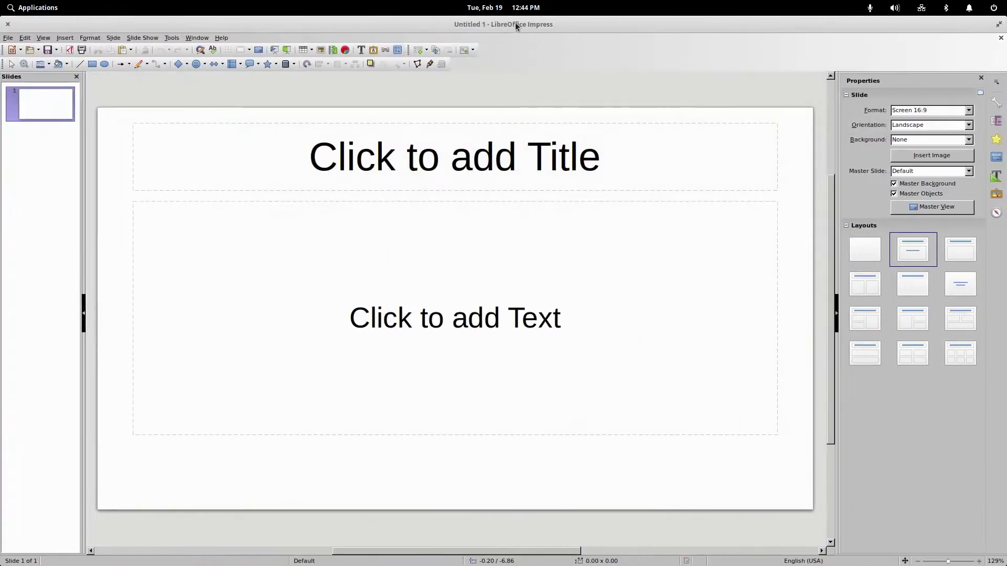
{"action": "double_click", "coordinate": [515, 22]}
{"action": "left_click", "coordinate": [162, 74]}
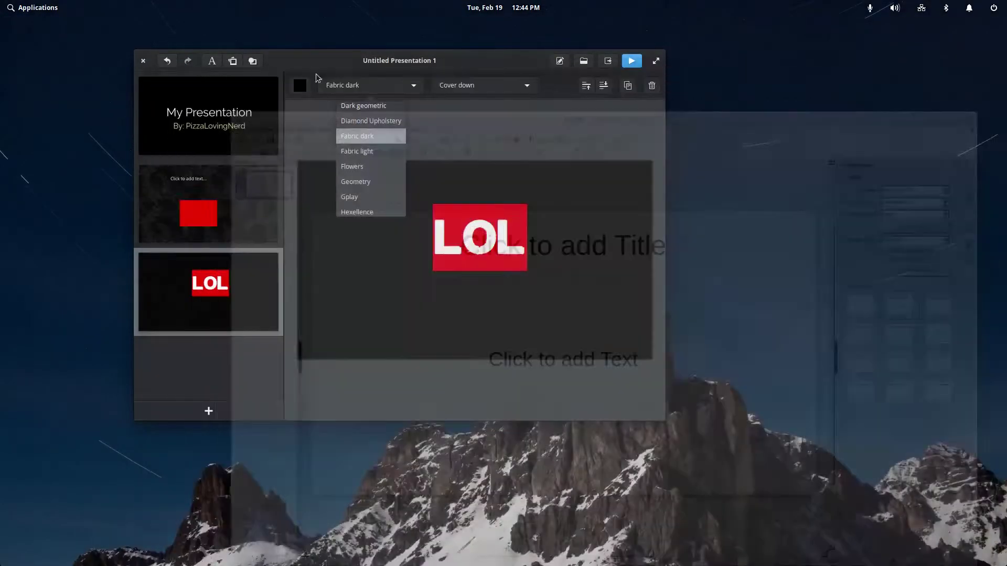
- Keep the Fabric dark background and close the Spice-Up presentation window
{"action": "left_click_drag", "start_coordinate": [383, 62], "coordinate": [458, 76]}
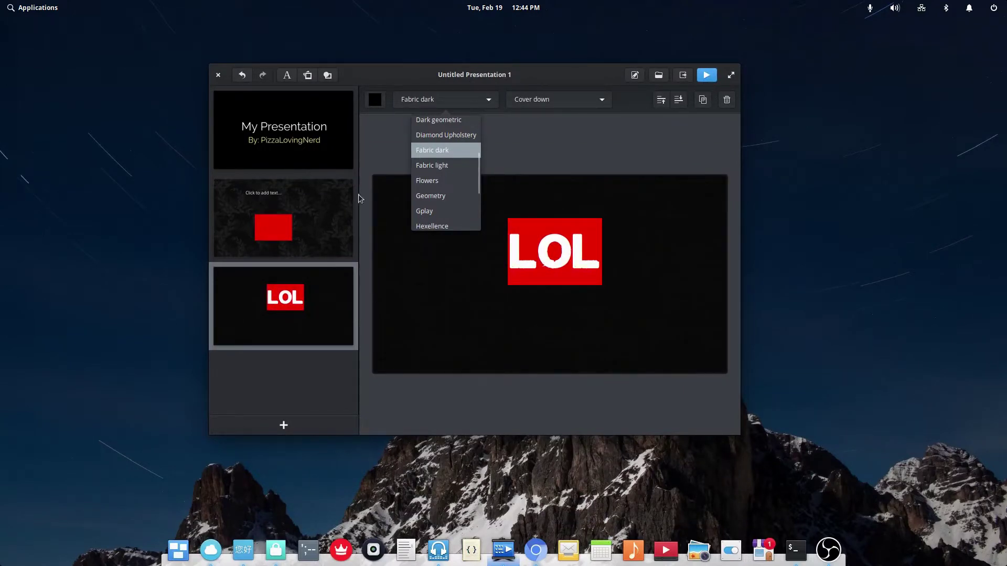
{"action": "left_click", "coordinate": [428, 355]}
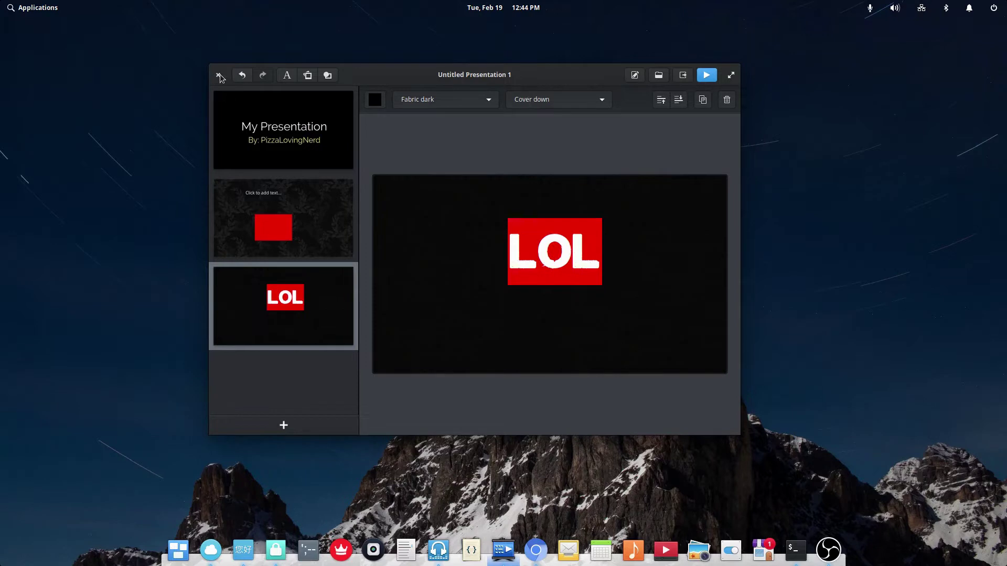
{"action": "left_click", "coordinate": [220, 76]}
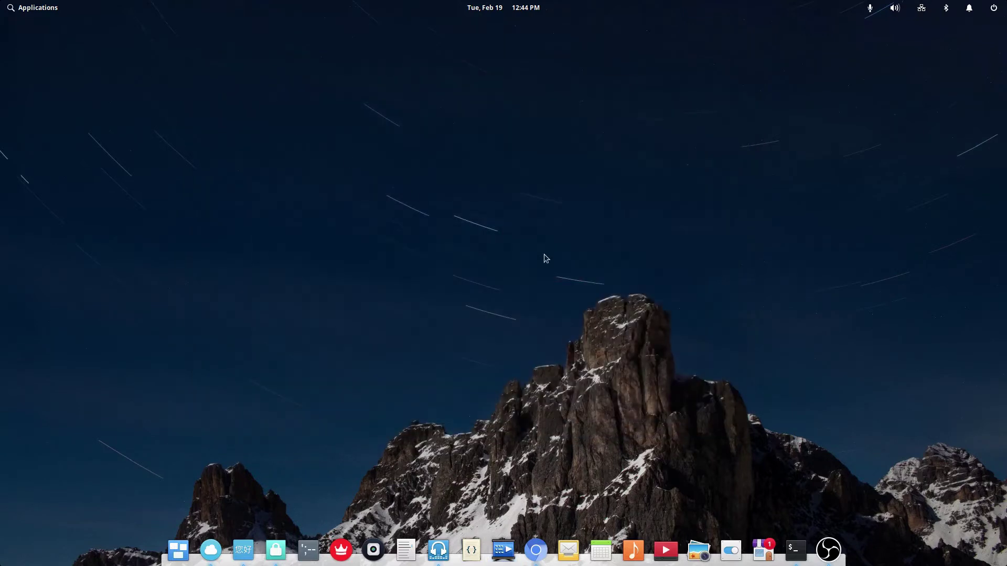